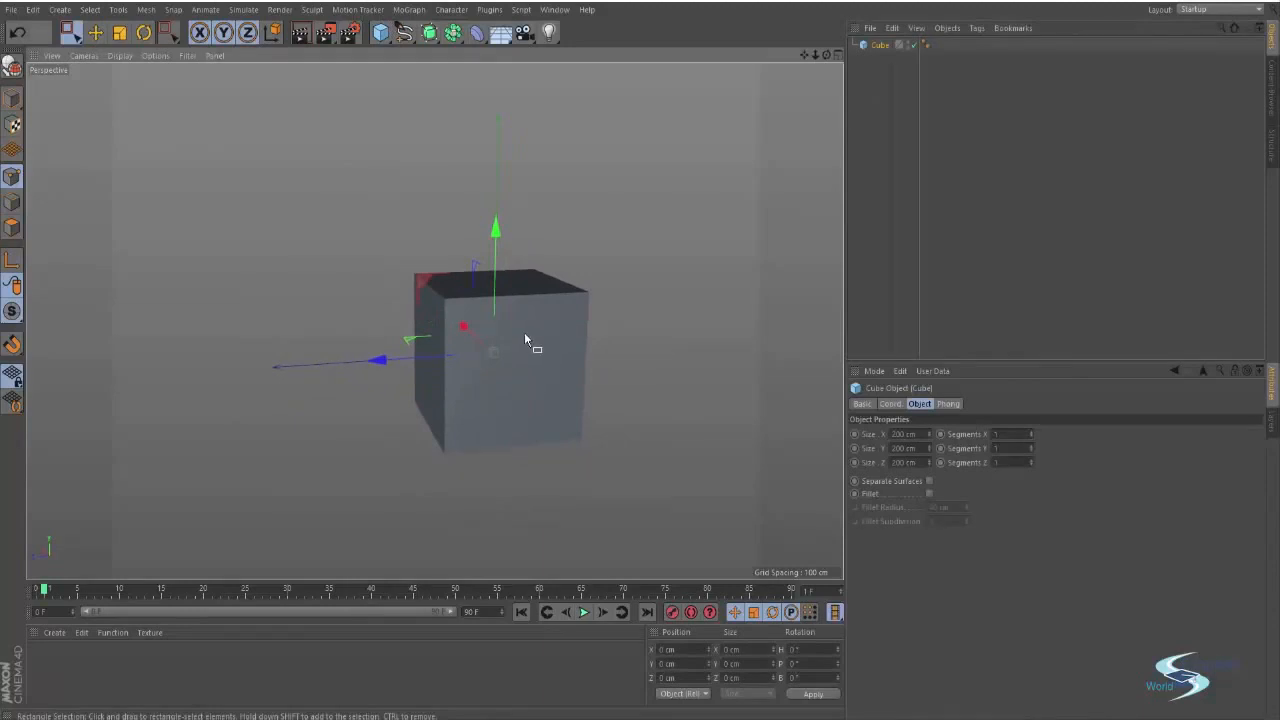
Step: Add a MoGraph Cloner and make the existing cube its child
key(e)
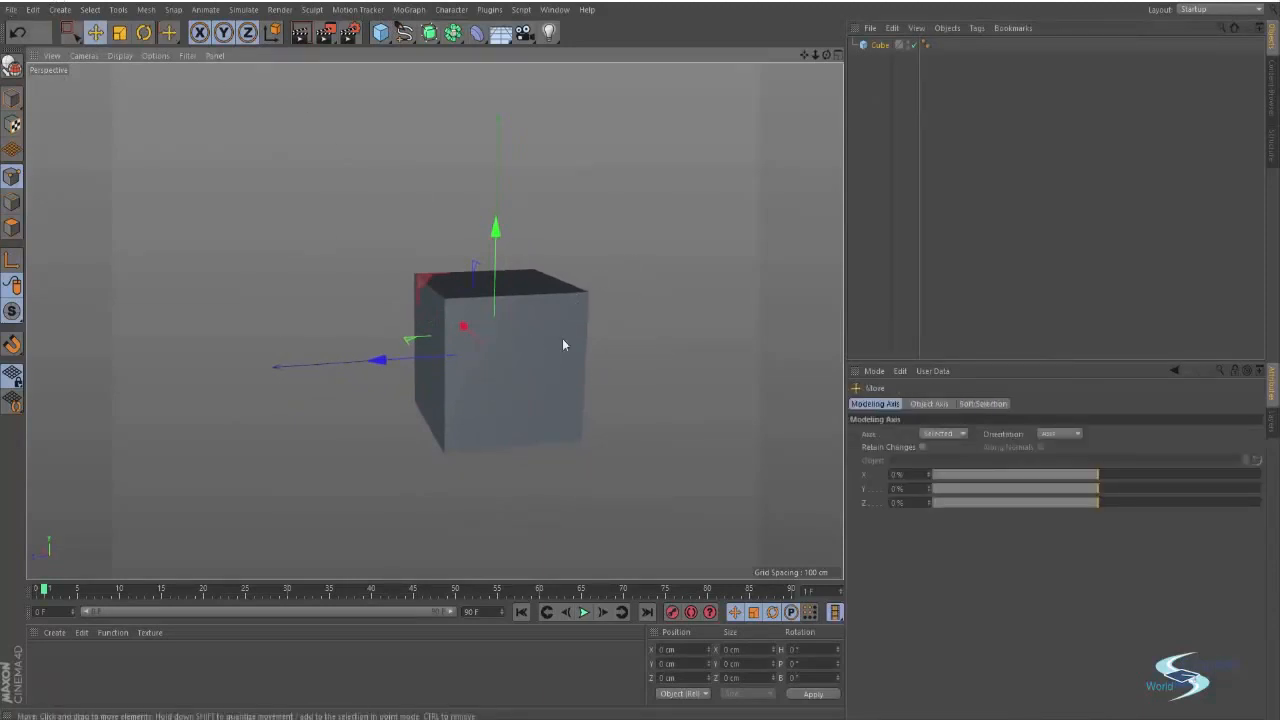
alt+drag(501, 317, 499, 411)
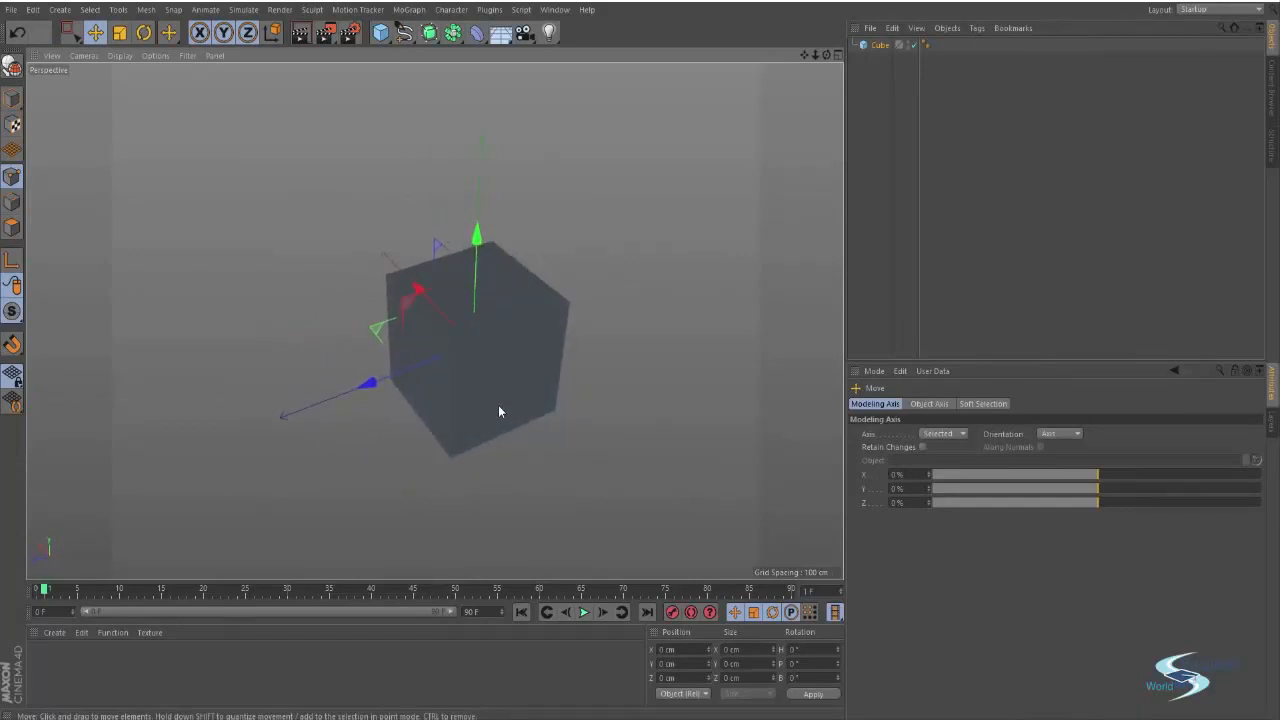
alt+drag(484, 313, 474, 243)
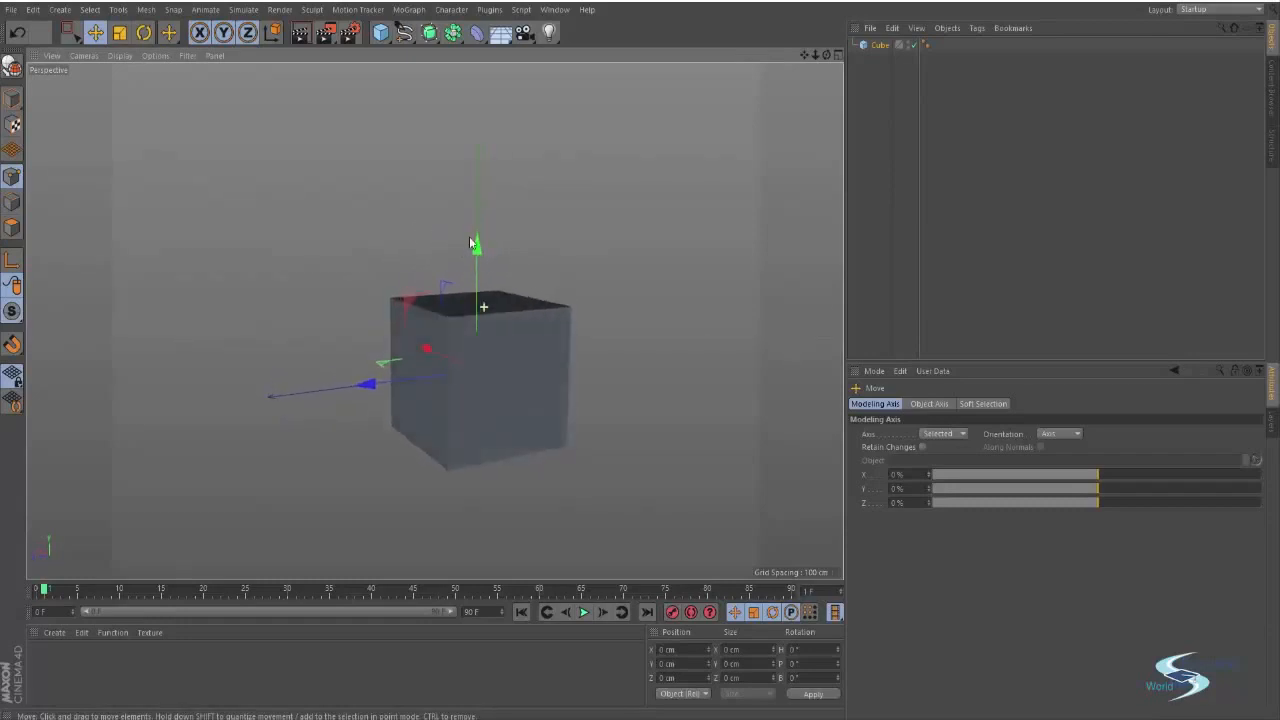
alt+middle_drag(655, 178, 694, 230)
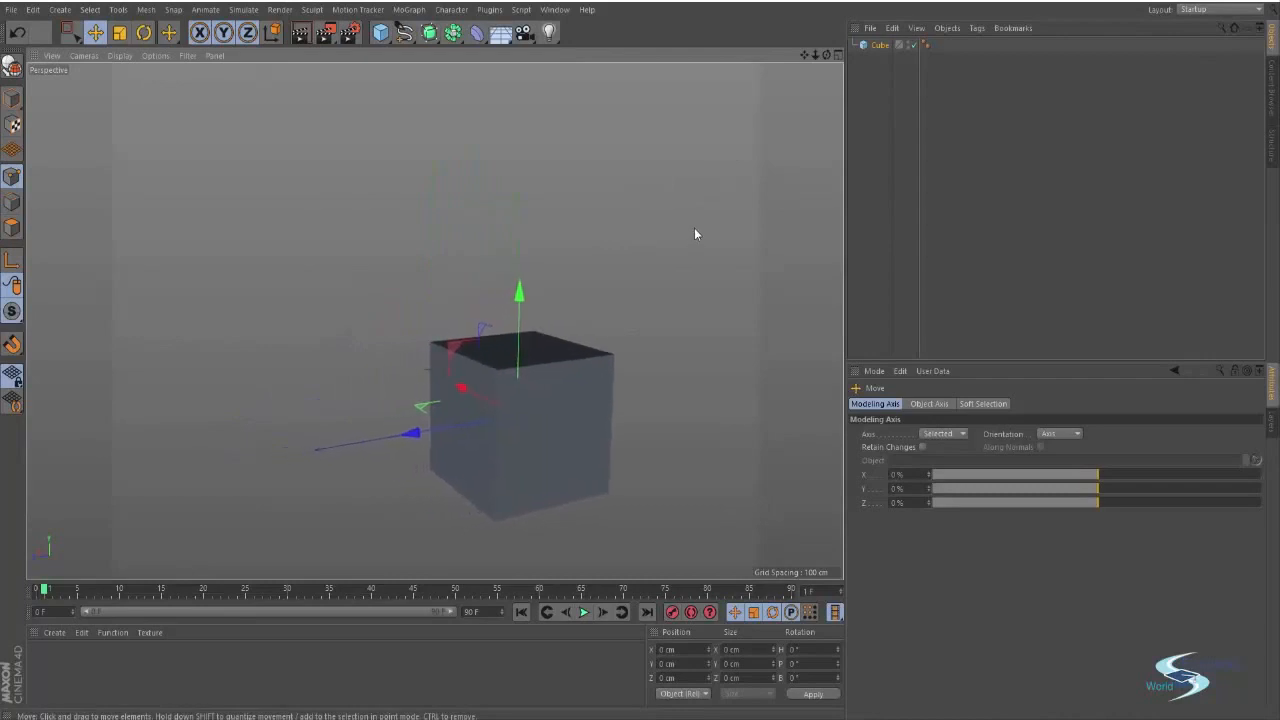
alt+drag(694, 230, 668, 220)
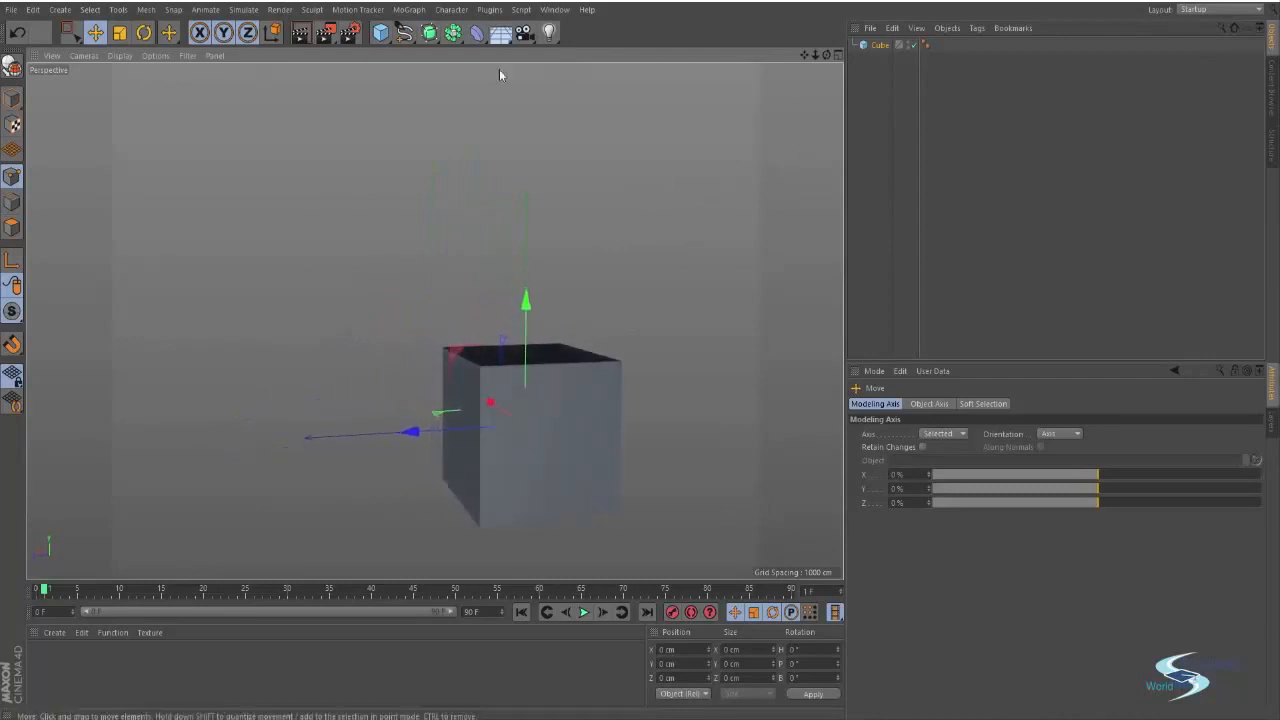
click(452, 10)
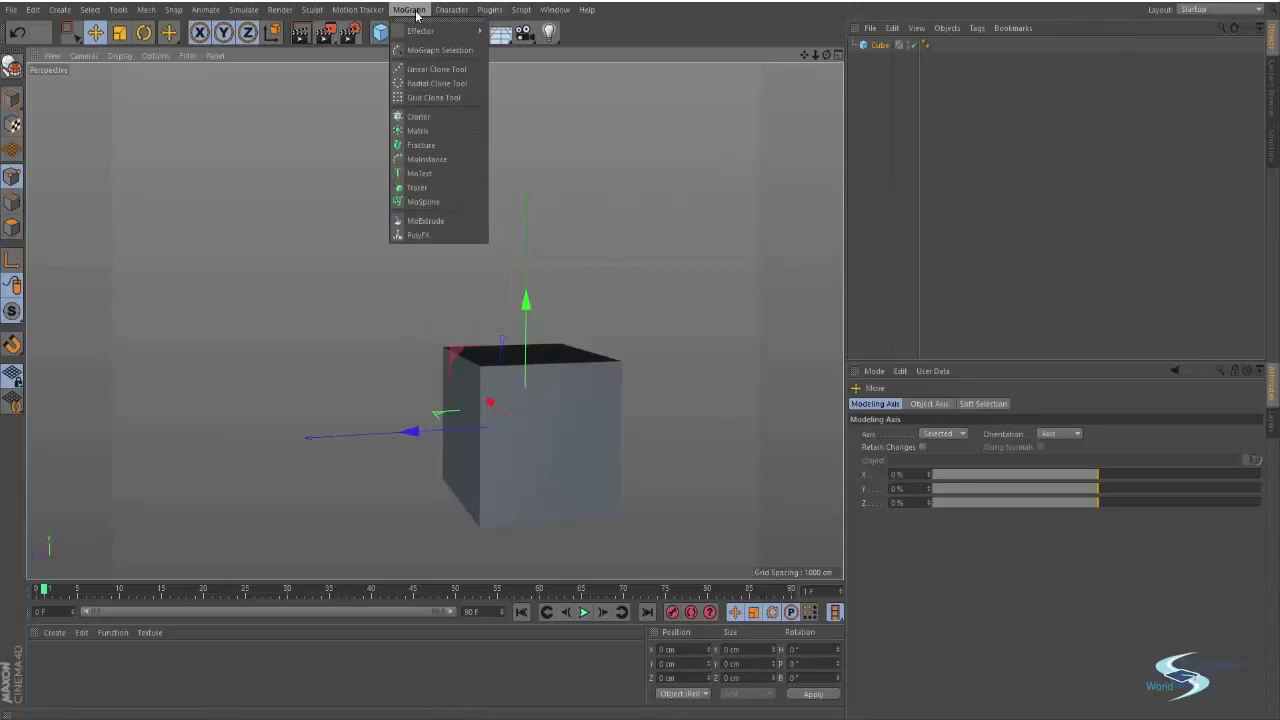
click(421, 117)
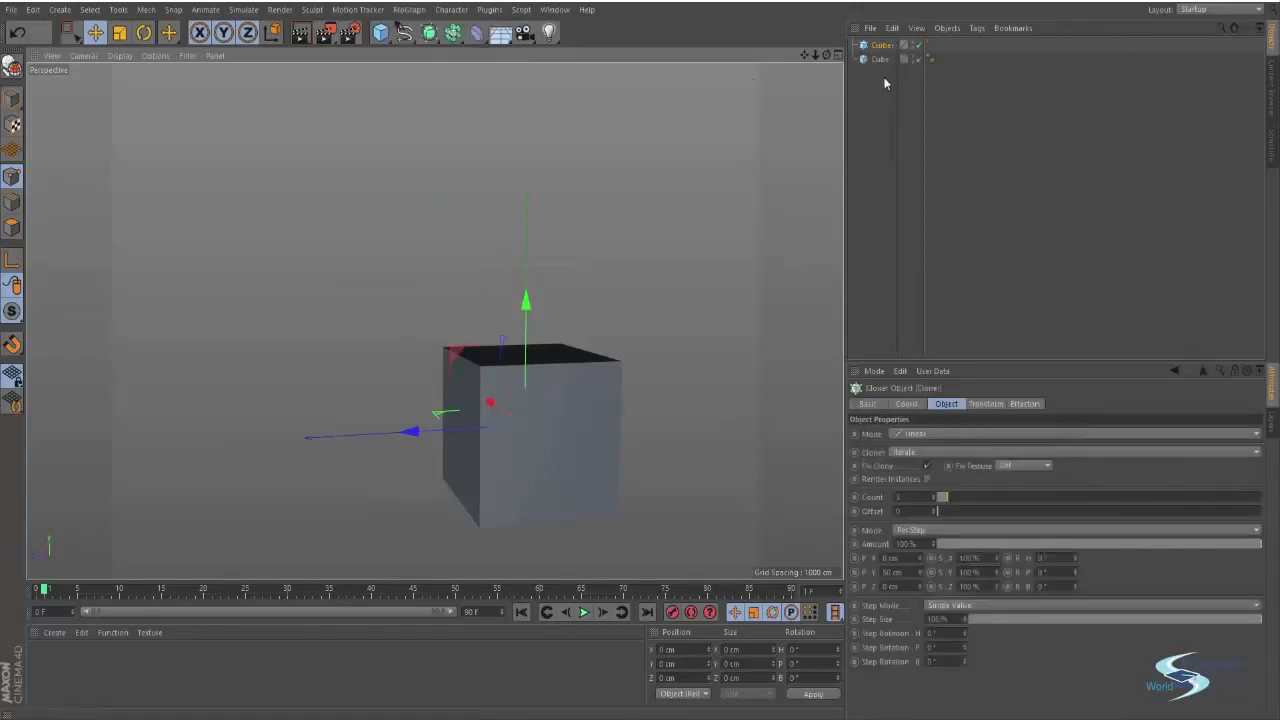
drag(885, 61, 896, 50)
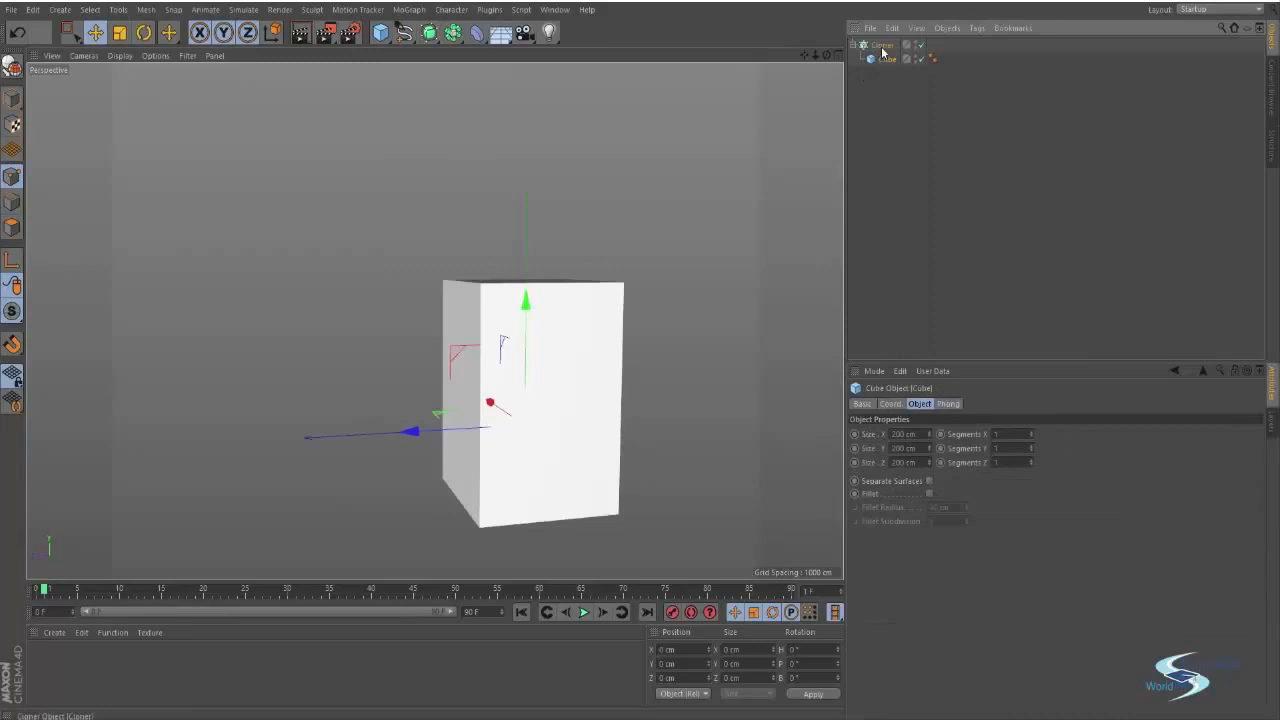
click(882, 46)
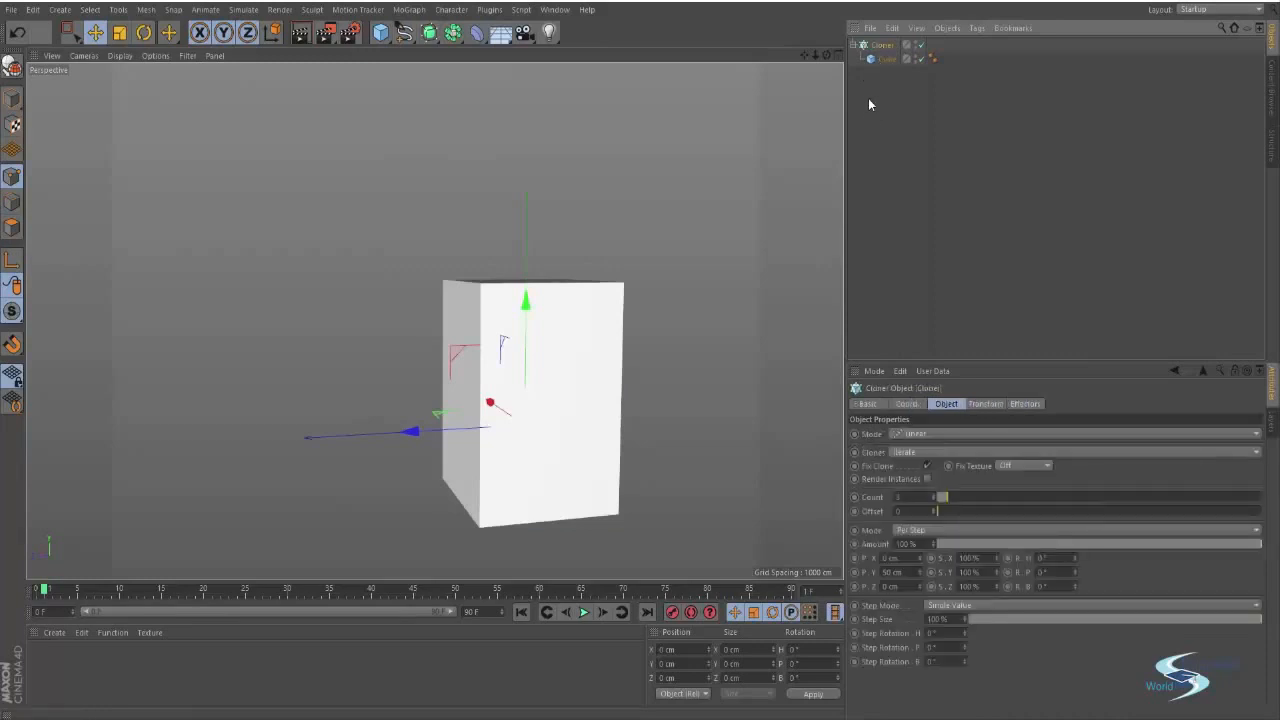
click(877, 404)
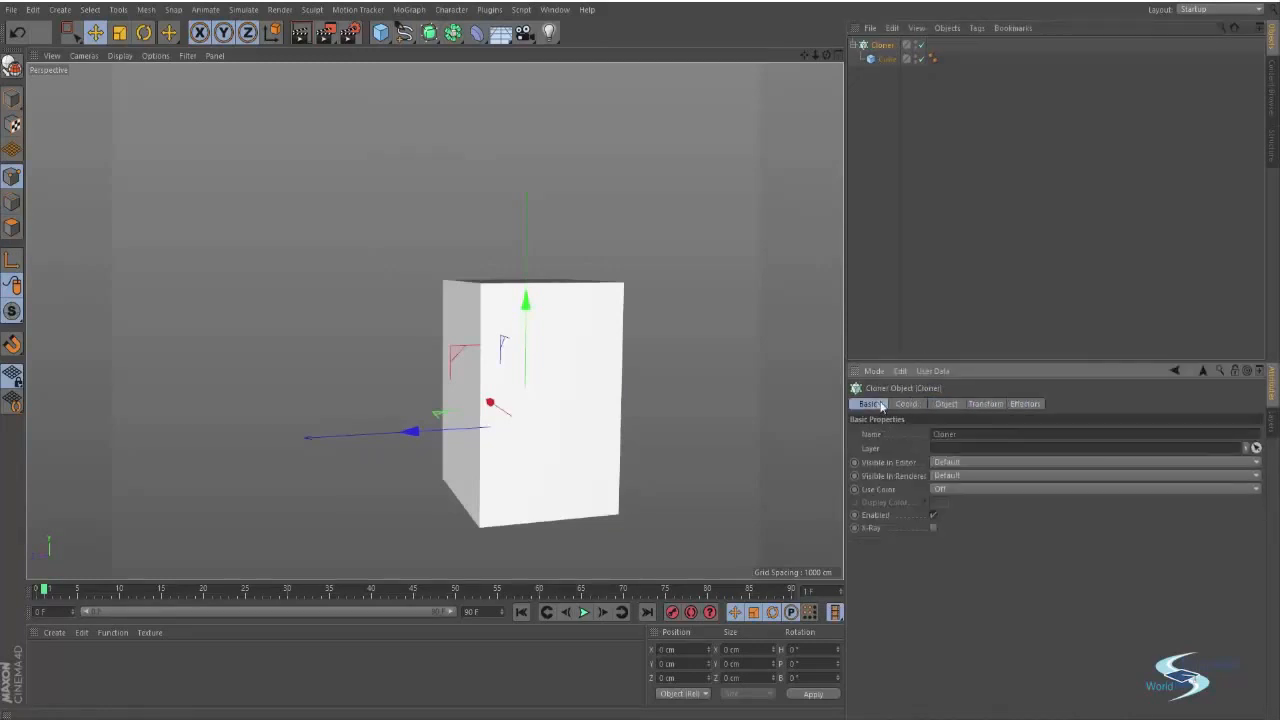
click(946, 404)
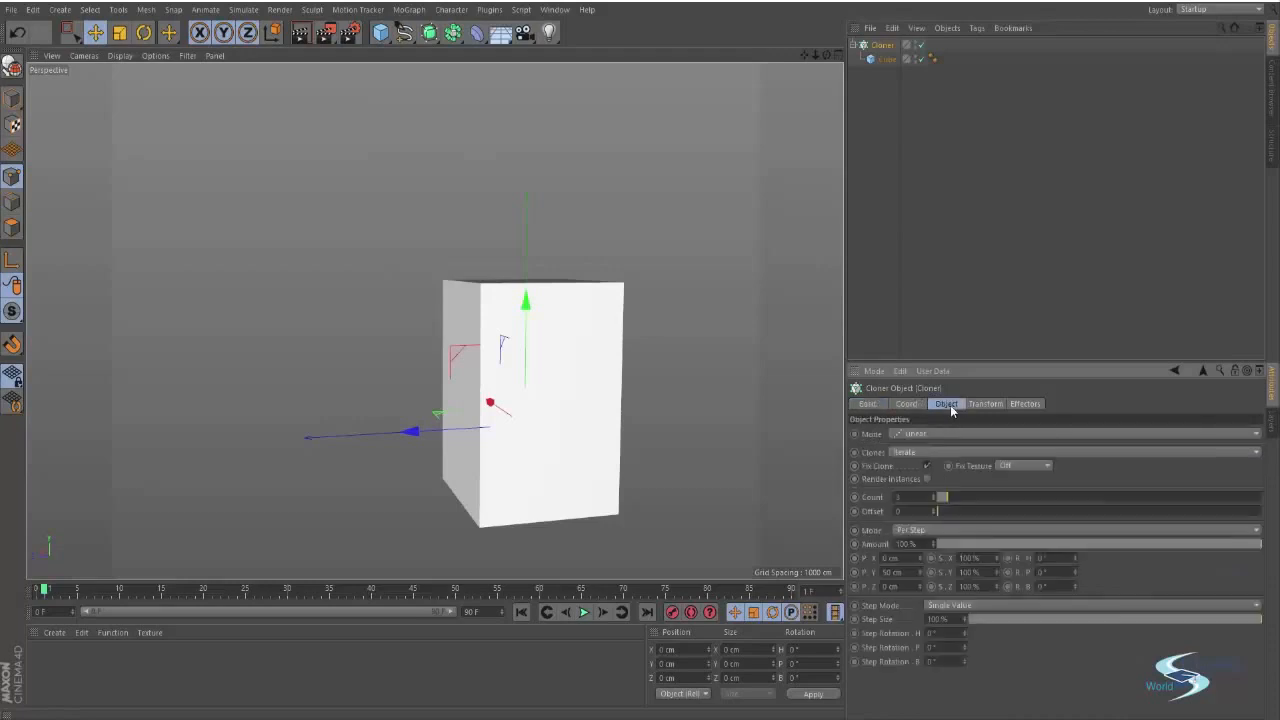
click(893, 231)
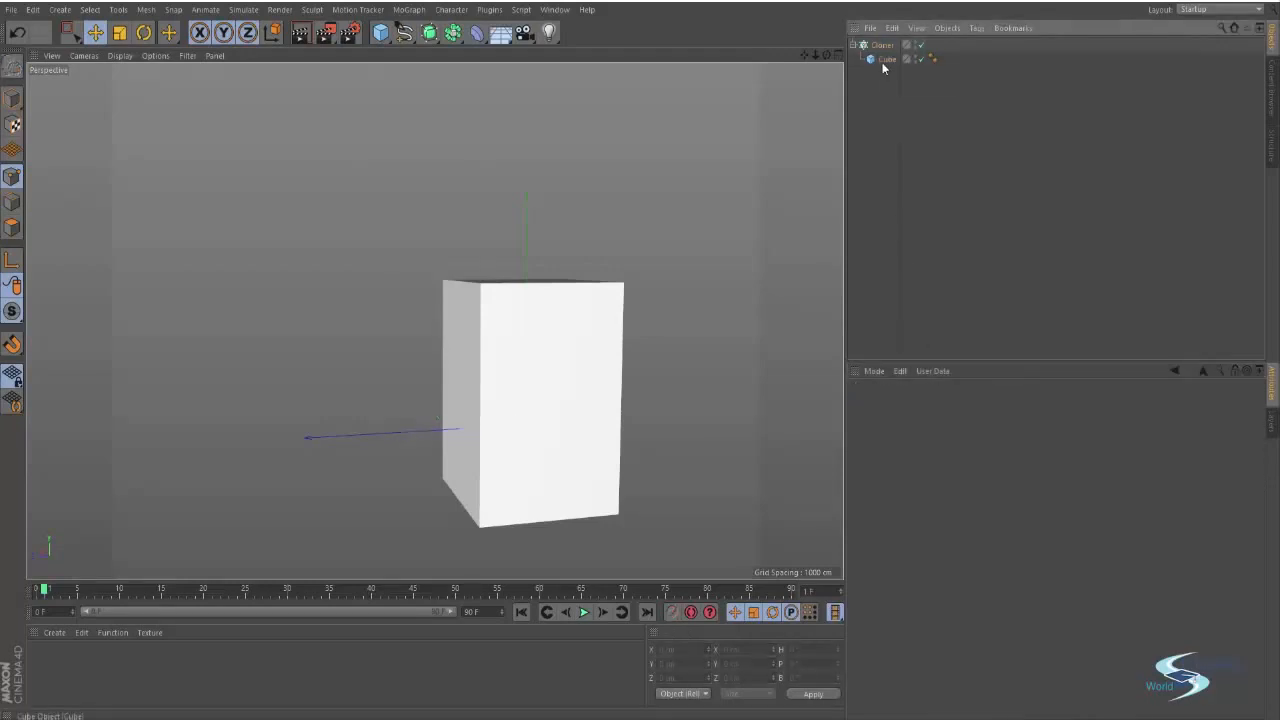
click(885, 60)
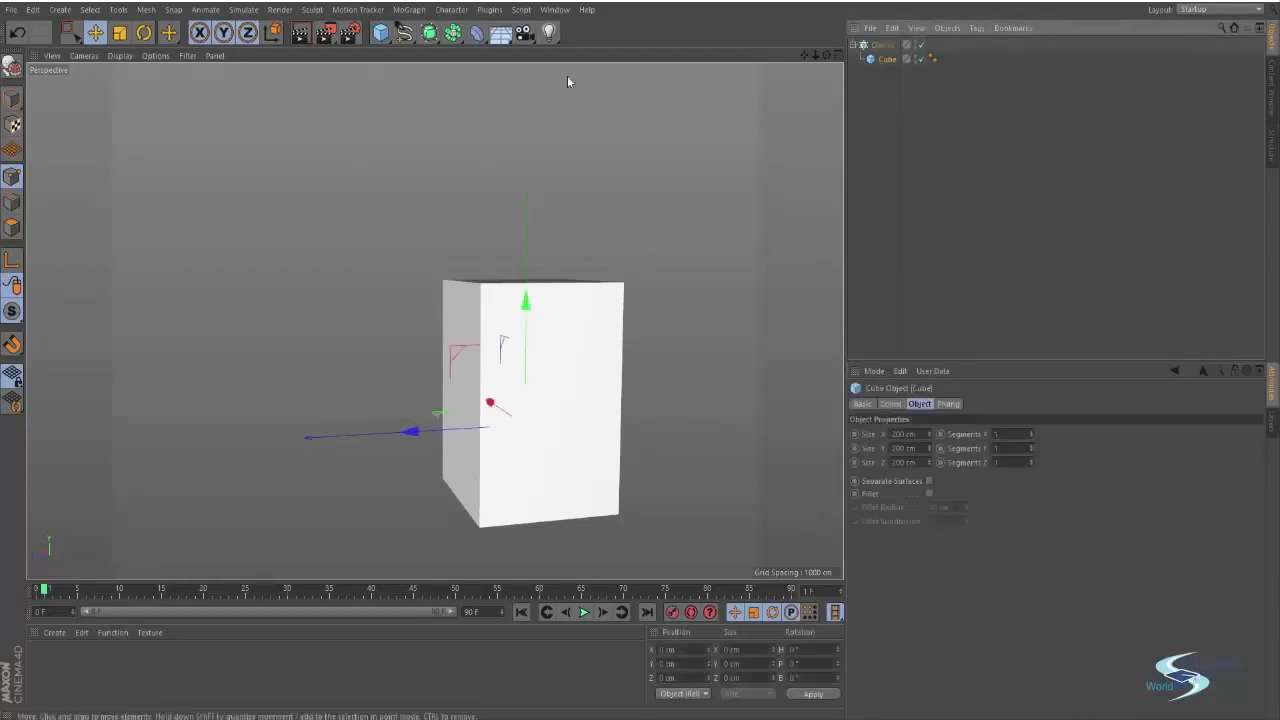
Step: Add a second, independent cube and move it along the Z axis beside the cloned cubes
click(380, 32)
drag(408, 434, 188, 444)
alt+drag(514, 323, 530, 397)
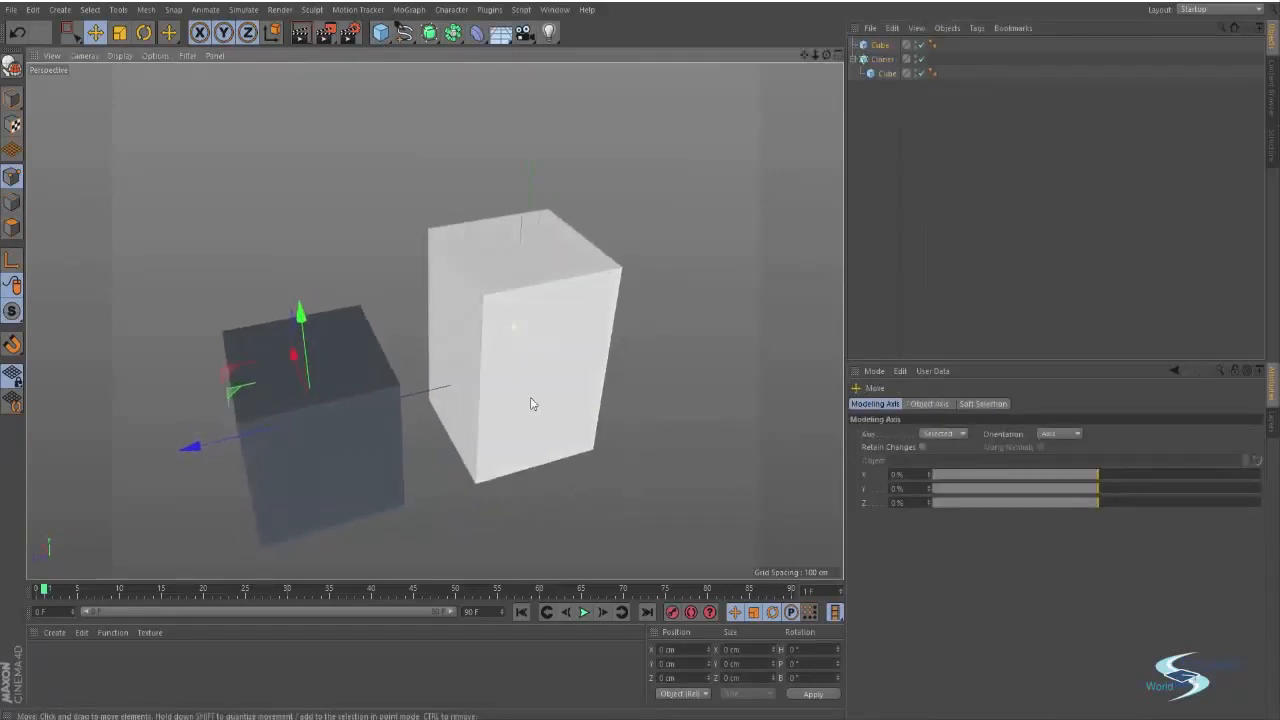
Step: Keep the Cloner's clone order on Iterate and space the clones vertically by about 253 cm per step
click(882, 59)
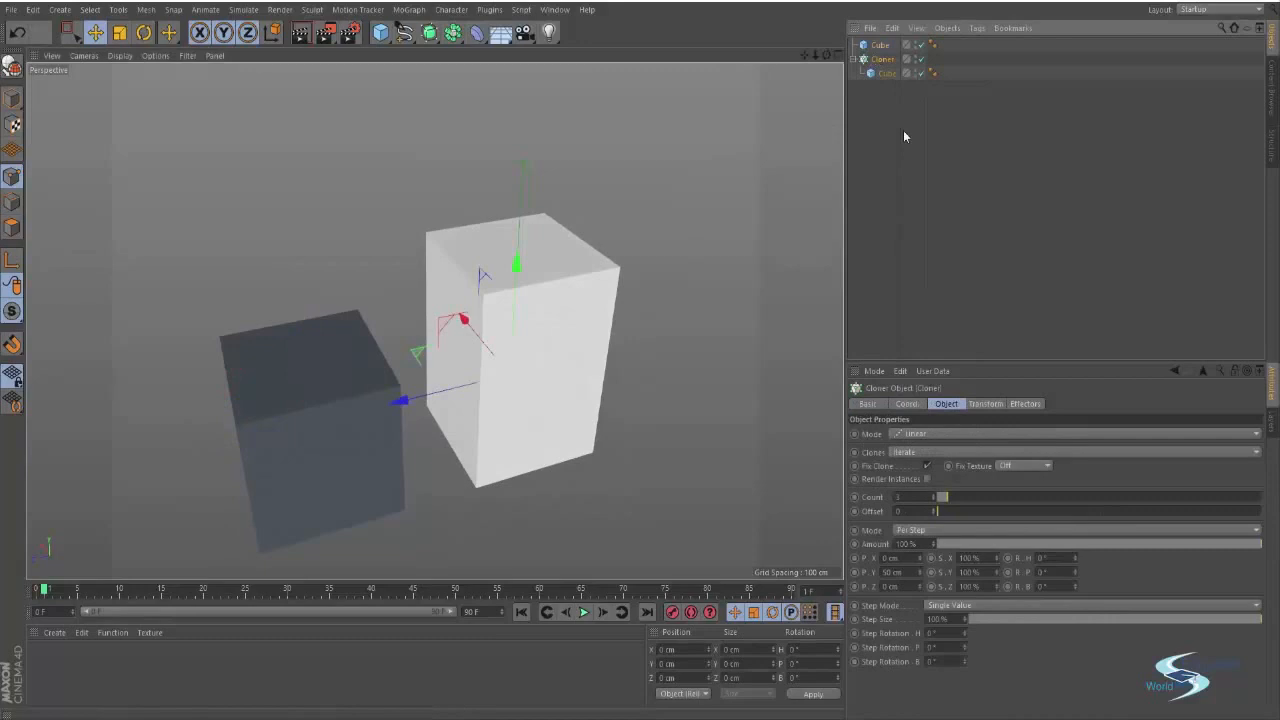
click(912, 453)
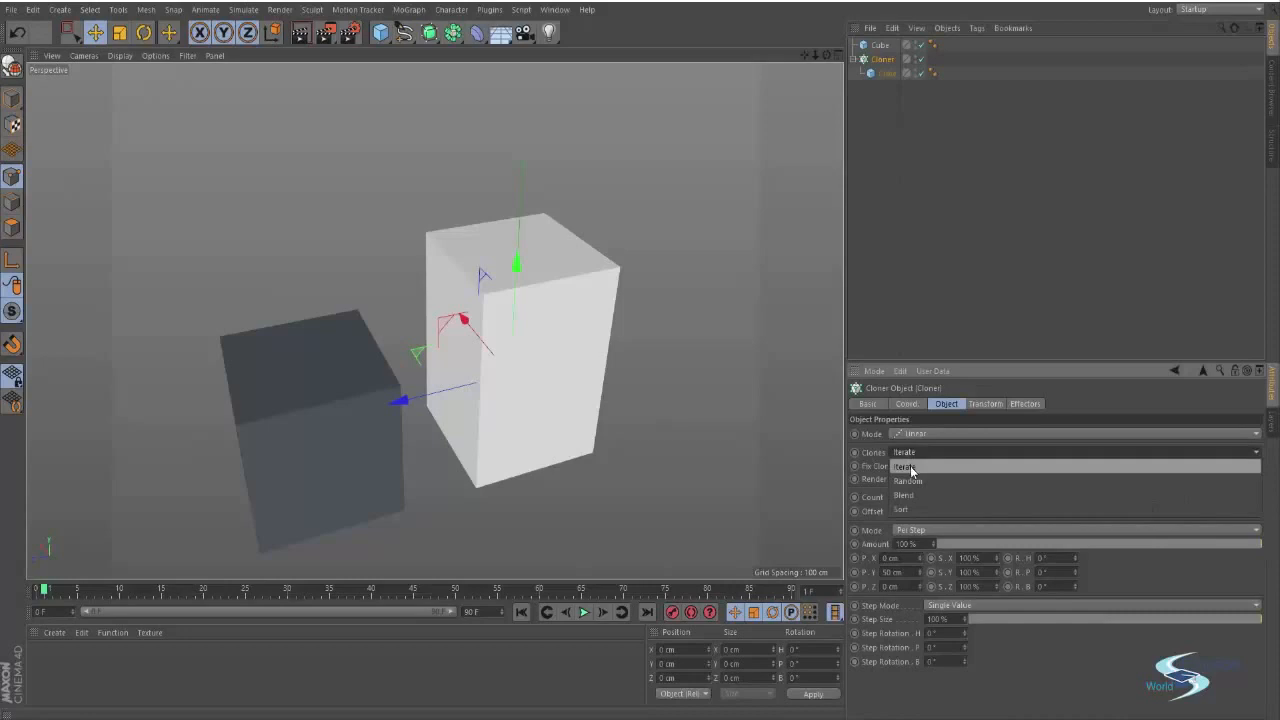
click(911, 468)
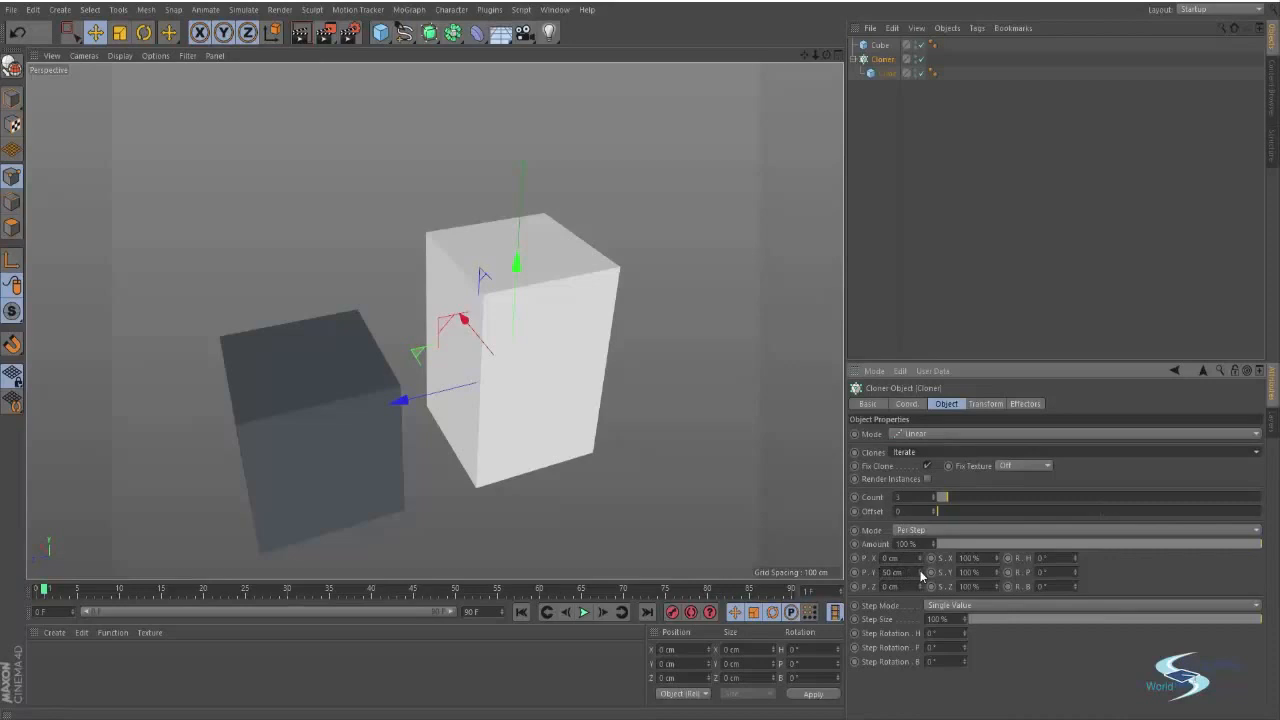
drag(921, 573, 970, 562)
scroll(502, 159, down, 3)
alt+middle_drag(502, 159, 445, 426)
alt+drag(445, 426, 563, 314)
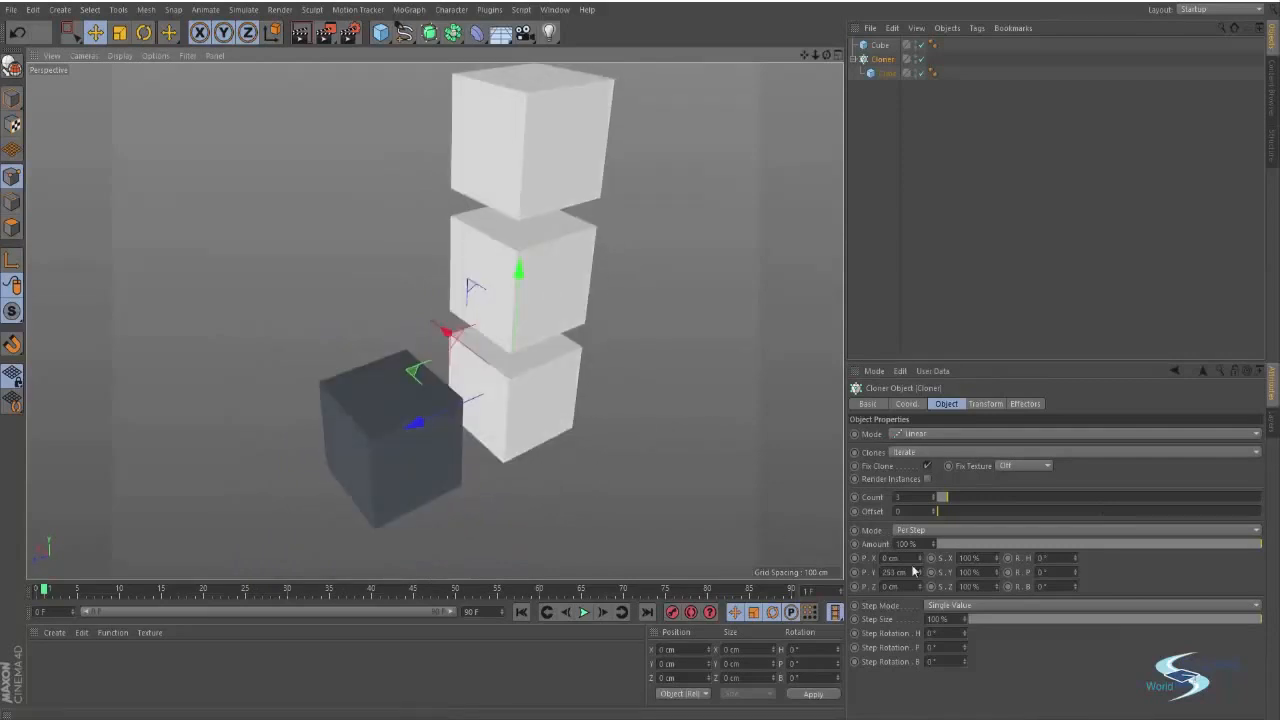
Step: Reduce the Cloner's Y spacing to about 205 cm per step so the stacked cubes sit closer together
click(886, 73)
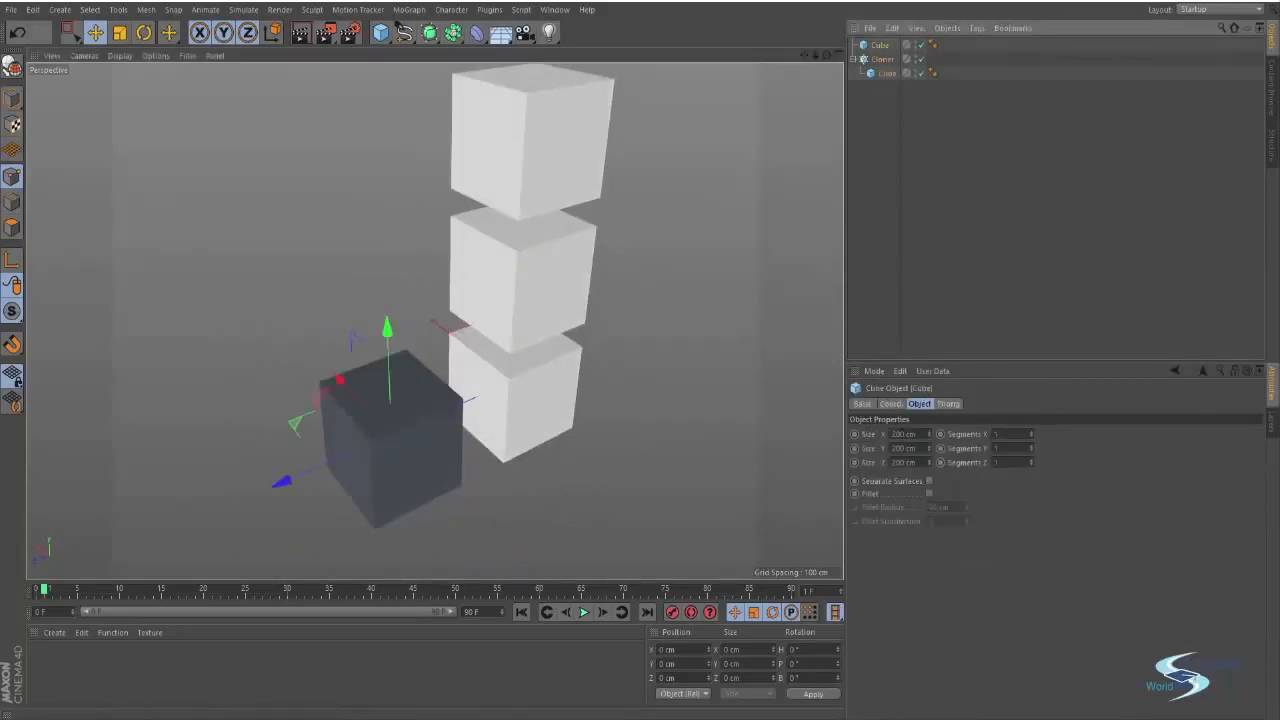
click(882, 59)
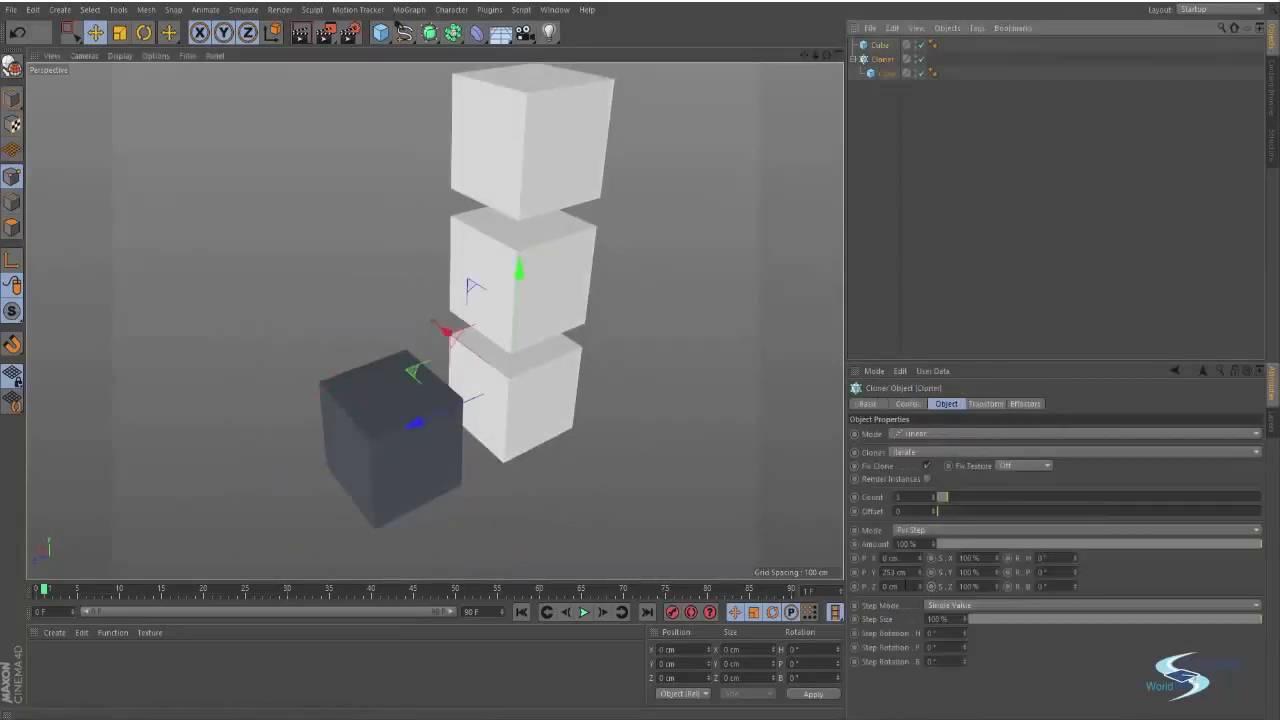
drag(918, 573, 918, 621)
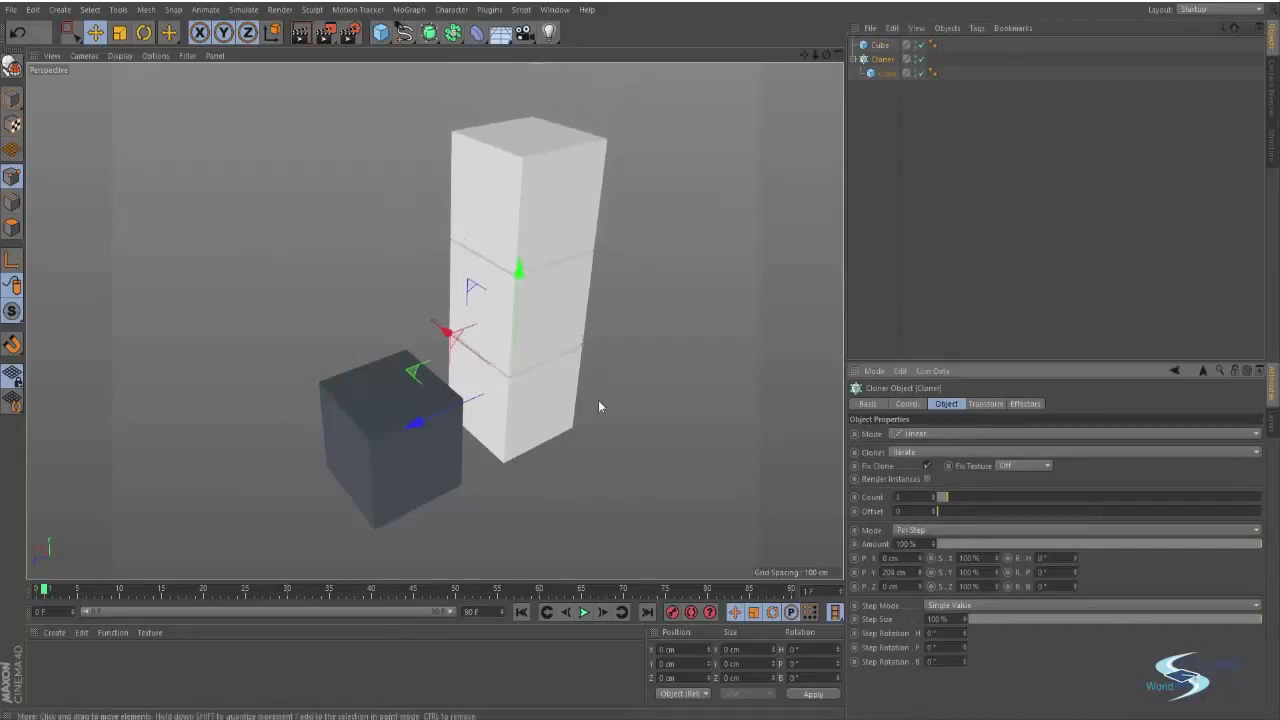
alt+drag(598, 402, 680, 420)
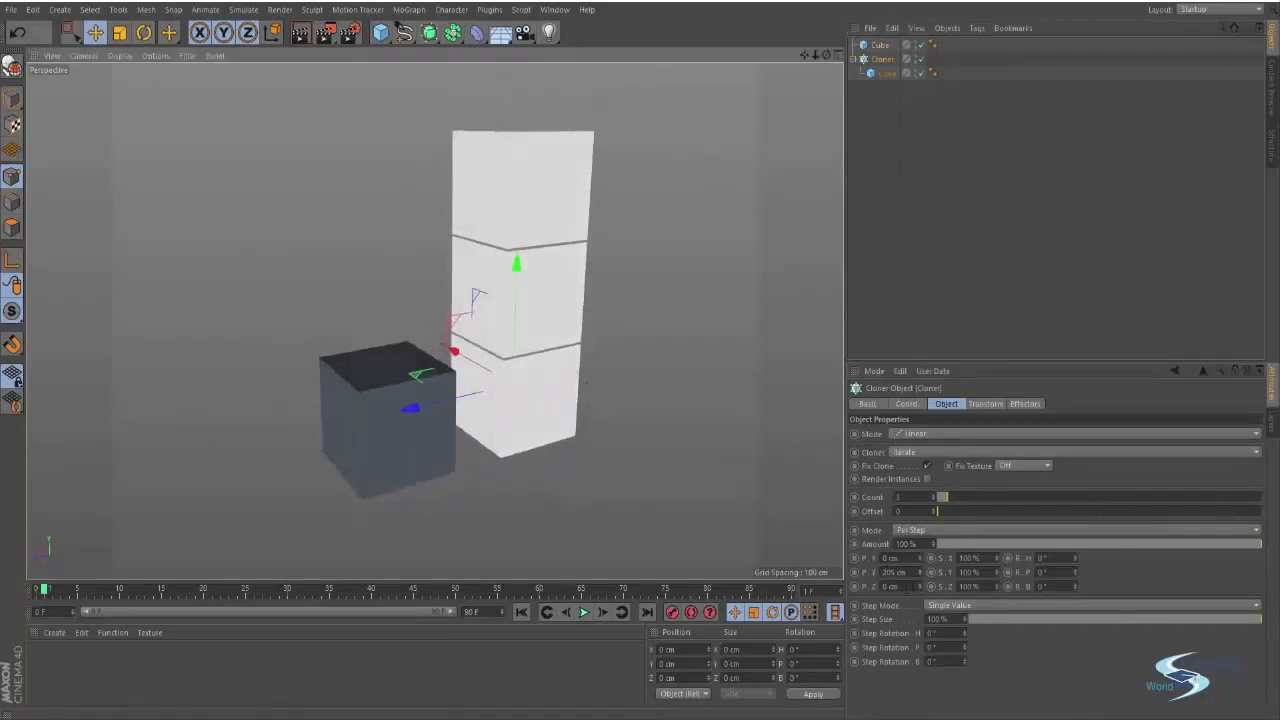
Step: Set the Cloner's per-step position offset to 0 cm in Y and 210 cm in X
drag(908, 573, 830, 572)
text(0)
key(Return)
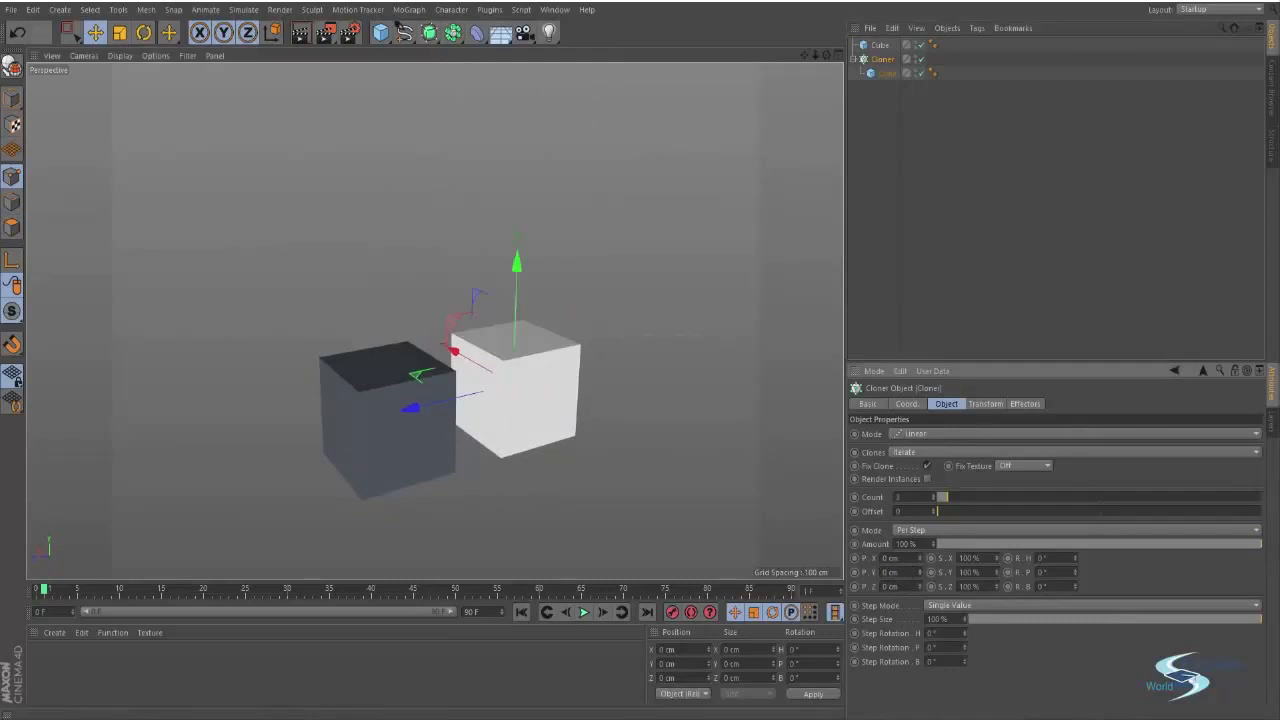
mouse_move(918, 565)
mouse_down()
mouse_move(918, 520)
mouse_move(922, 565)
mouse_up()
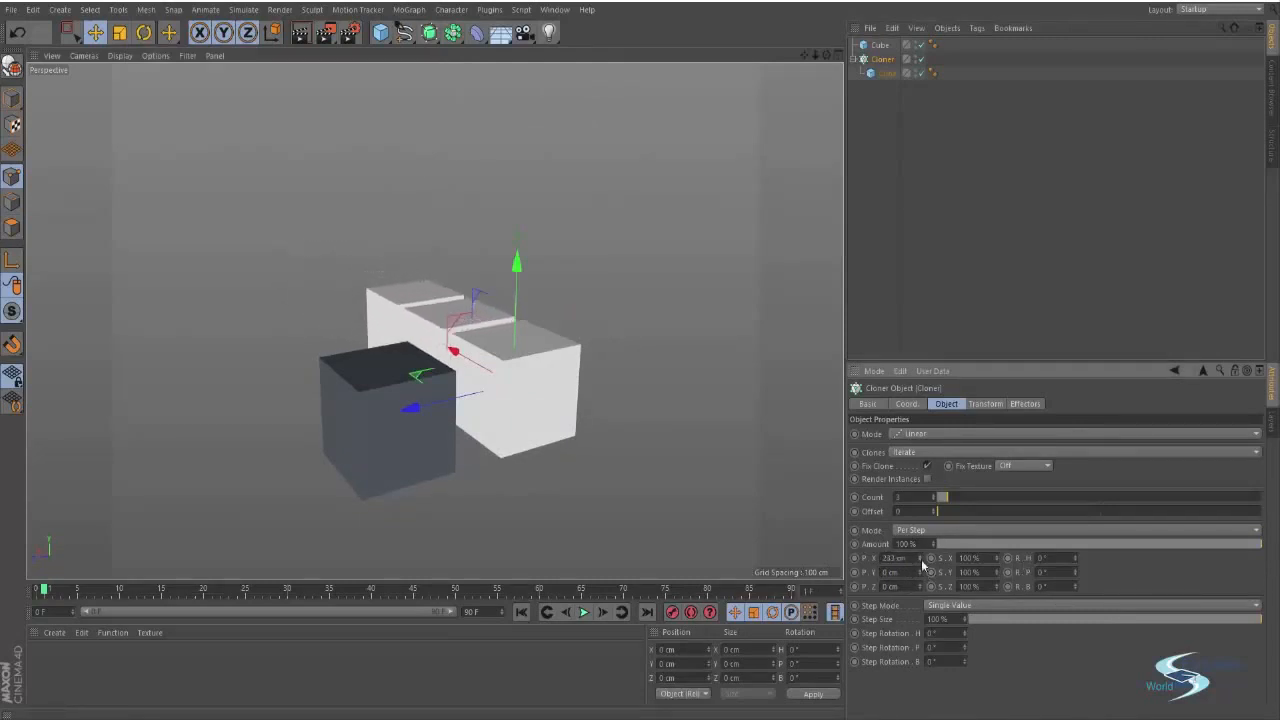
double_click(908, 558)
text(210)
key(Return)
Step: Delete the independent cube that stands beside the row of clones
mouse_move(691, 422)
alt+mouse_down()
mouse_move(501, 507)
mouse_move(349, 494)
alt+mouse_up()
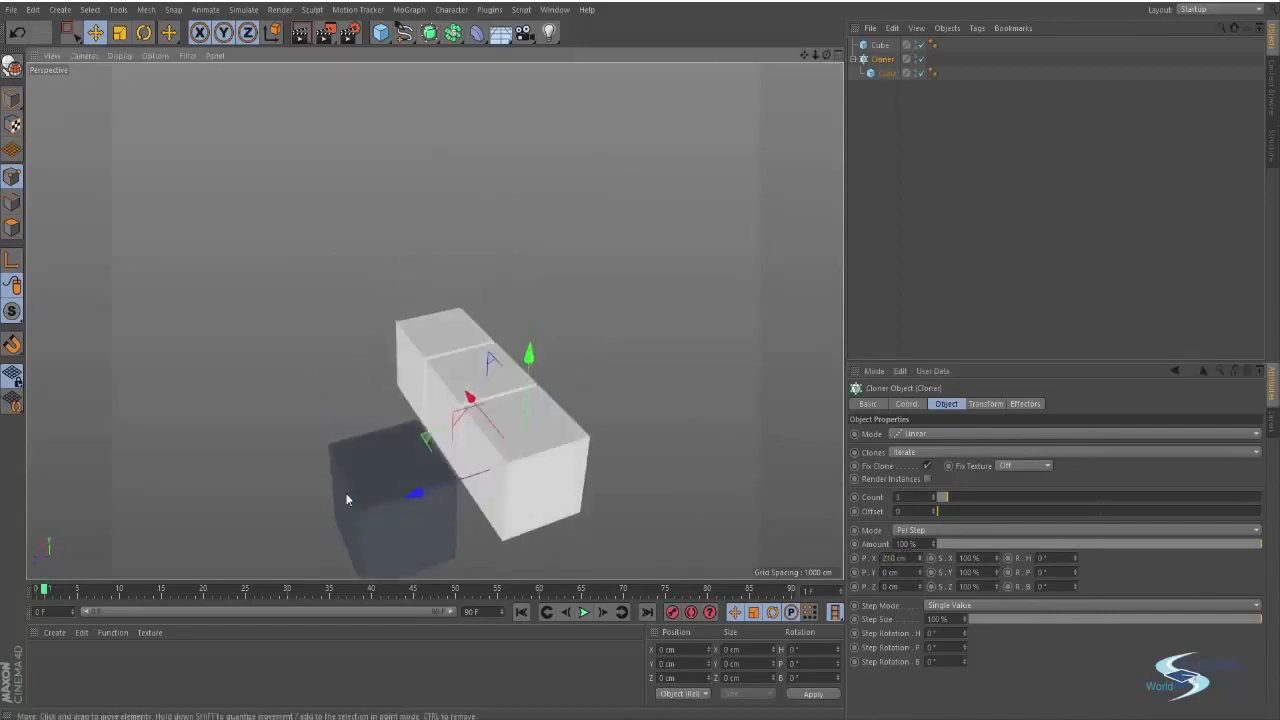
click(876, 46)
key(Delete)
Step: Set the linear Cloner's count to 40 to extend the row of cubes
click(876, 46)
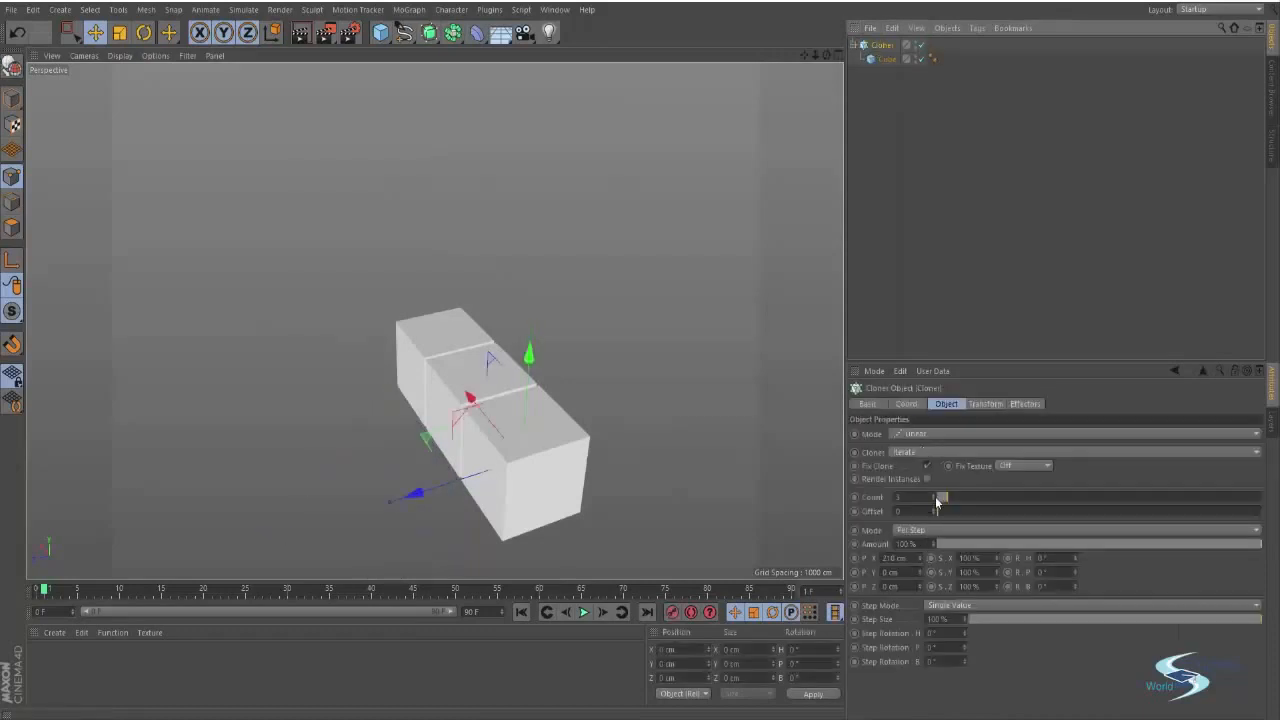
drag(937, 502, 1038, 497)
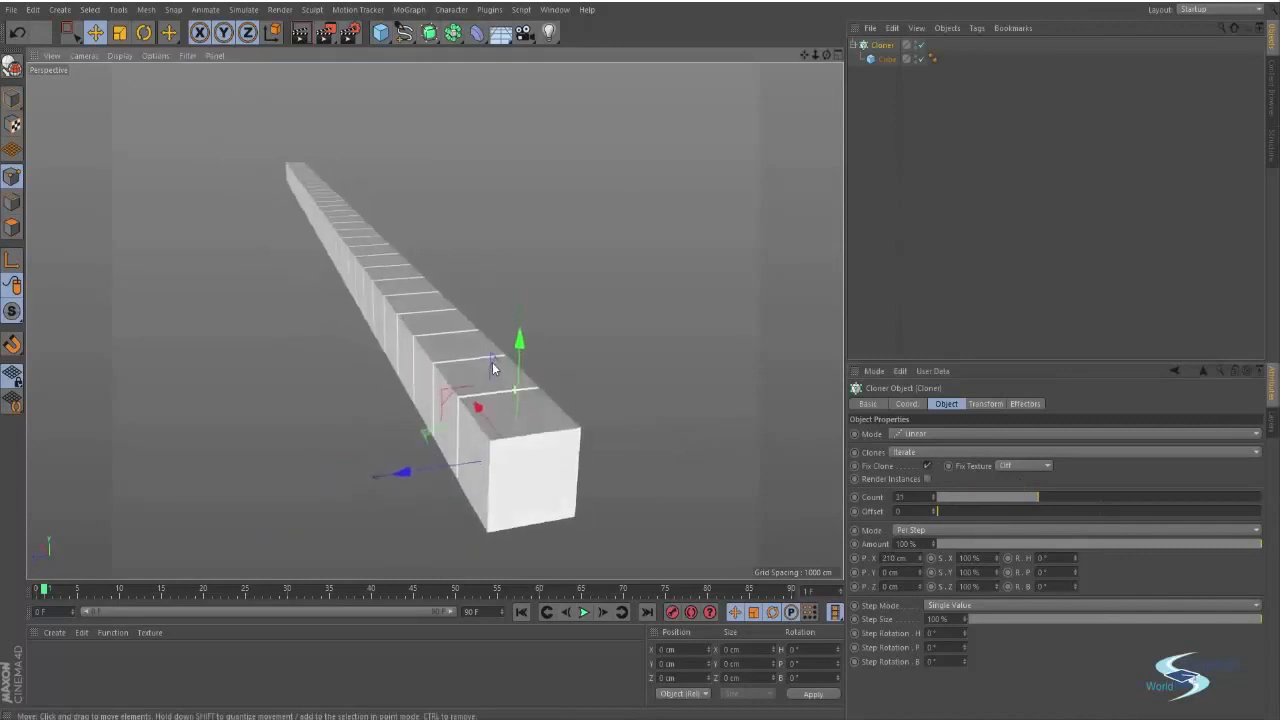
scroll(492, 368, up, 2)
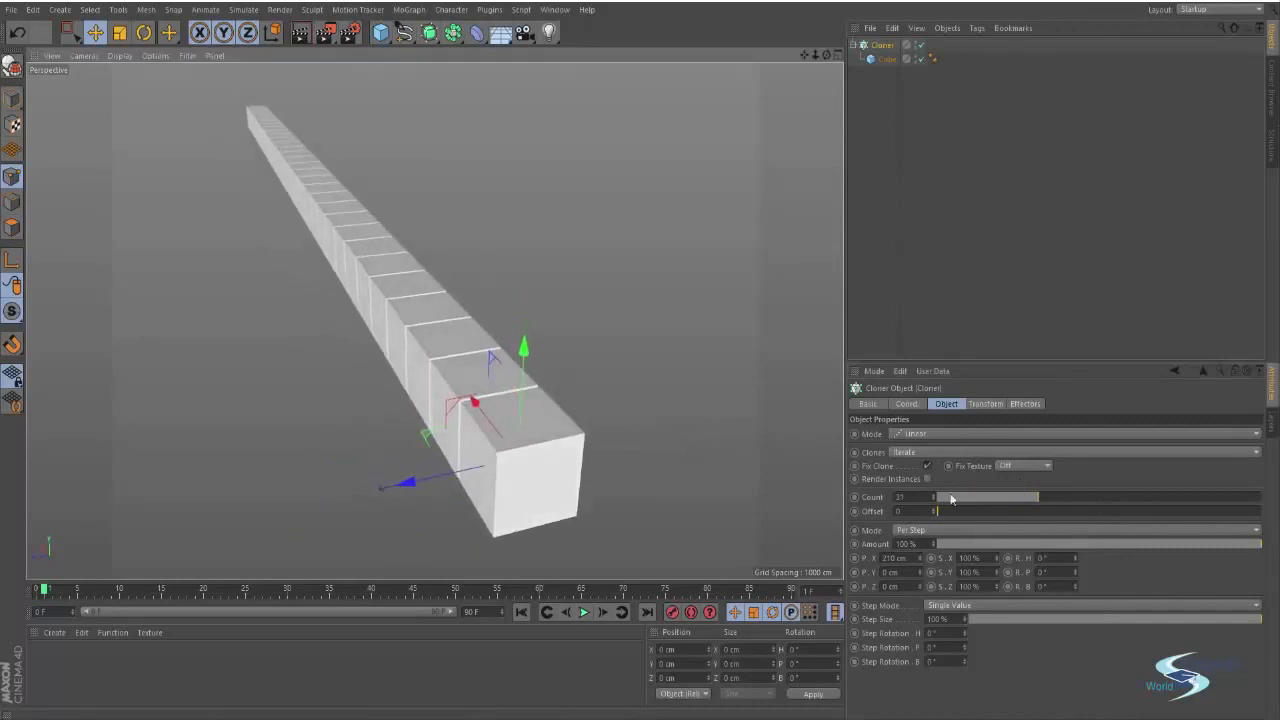
double_click(902, 497)
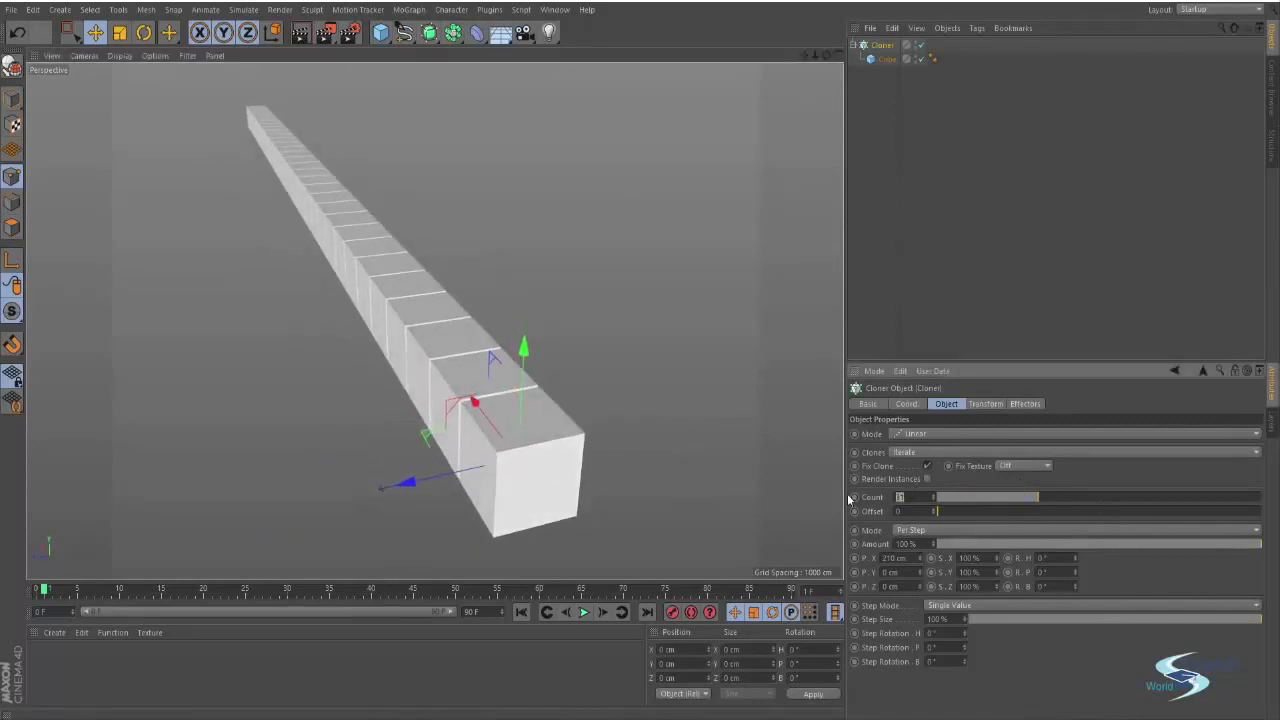
text(40)
key(Return)
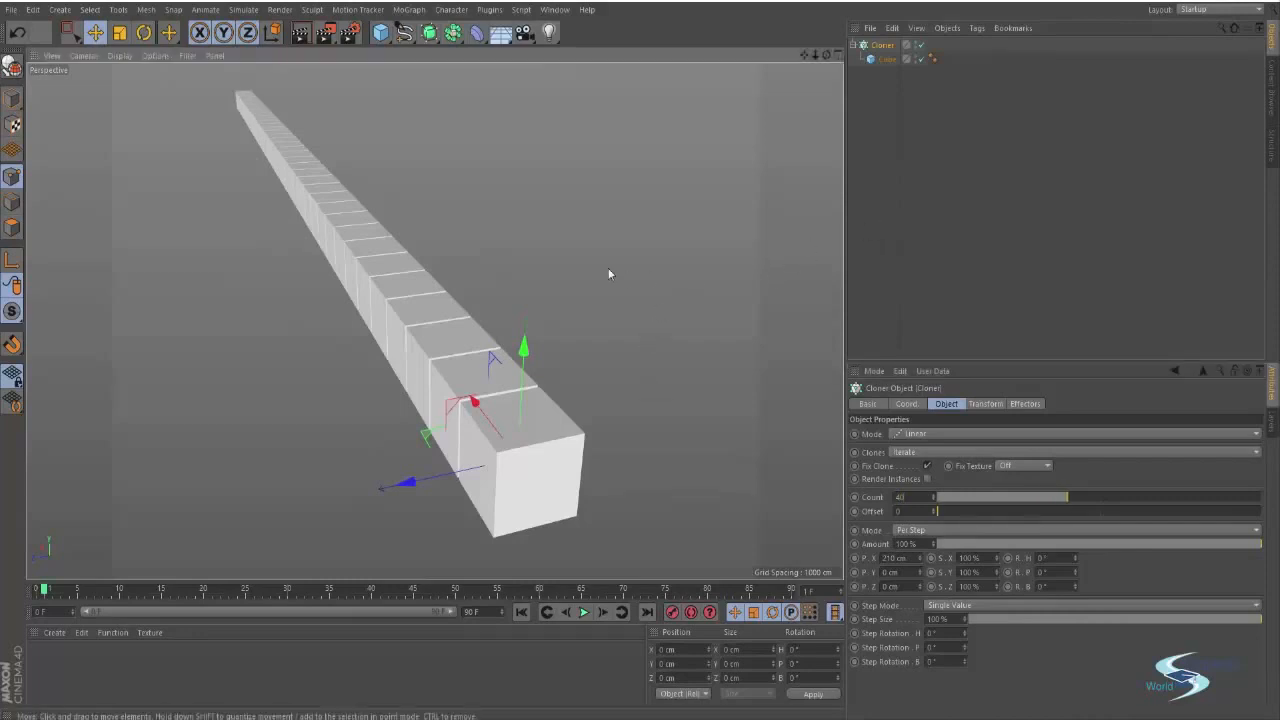
alt+middle_drag(610, 273, 566, 294)
alt+middle_drag(438, 281, 402, 254)
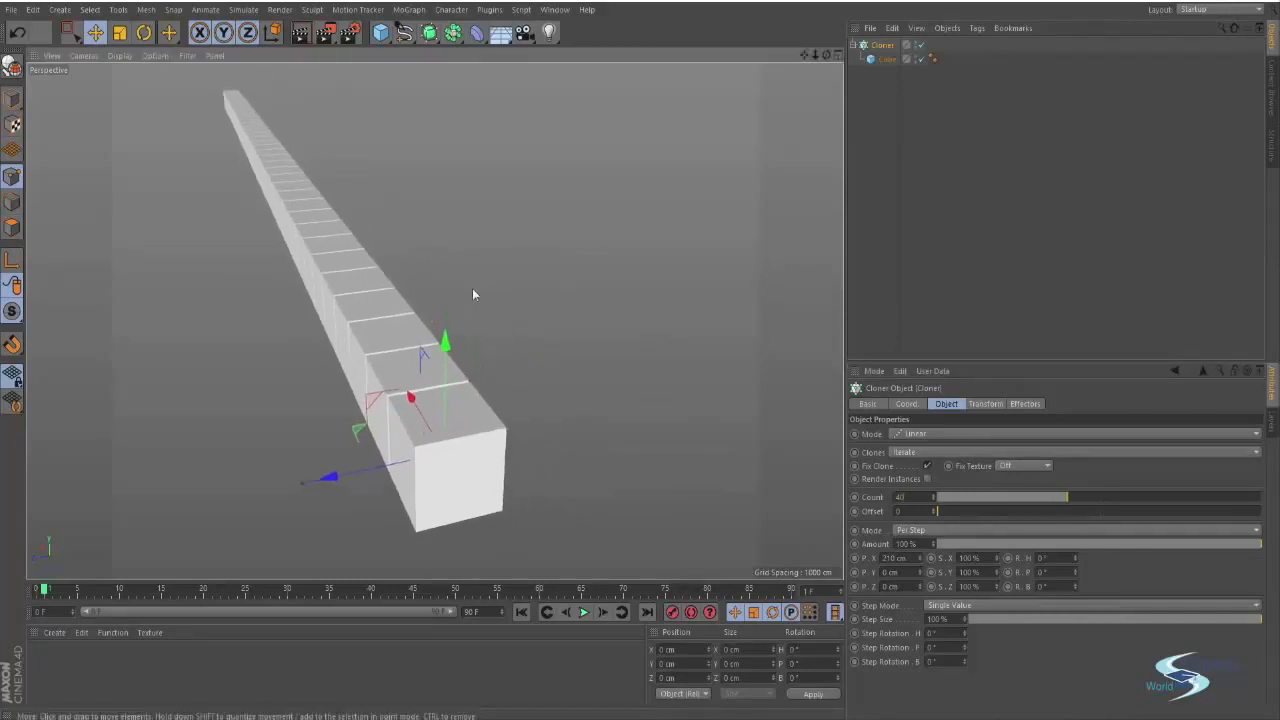
Step: Switch the Cloner's mode to Radial while keeping the clone order on Iterate
click(911, 452)
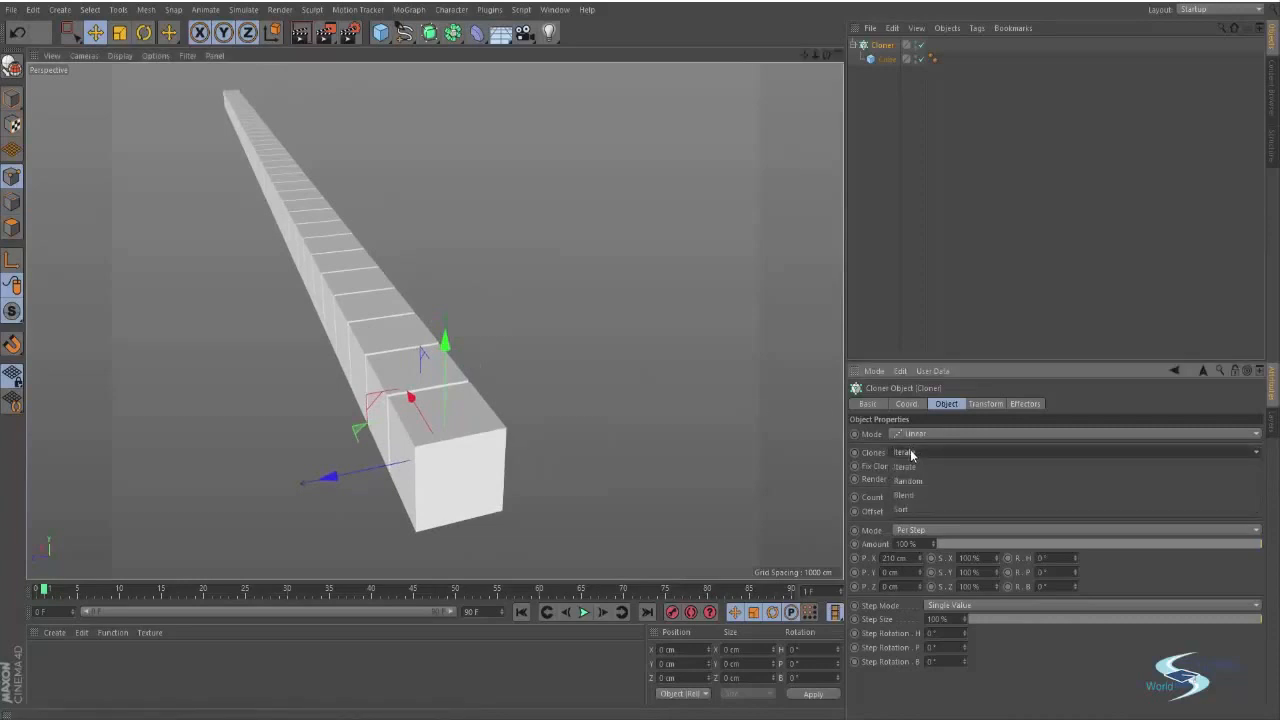
click(909, 451)
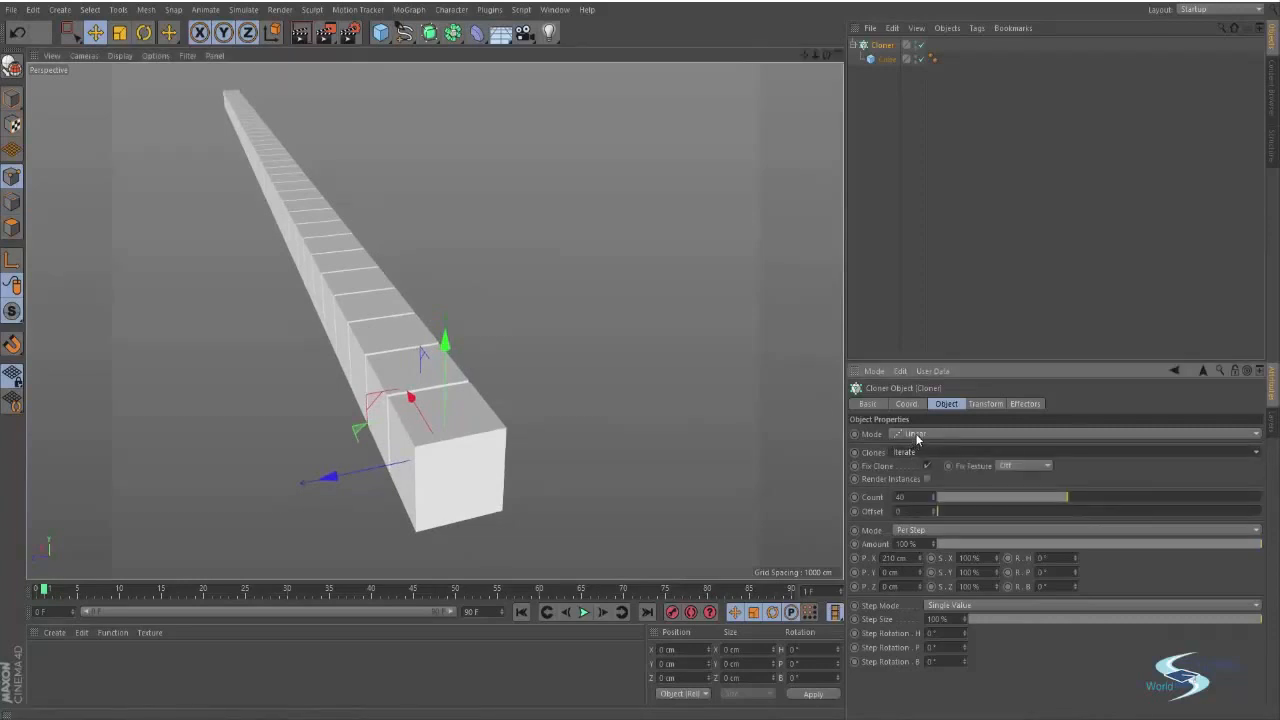
click(916, 435)
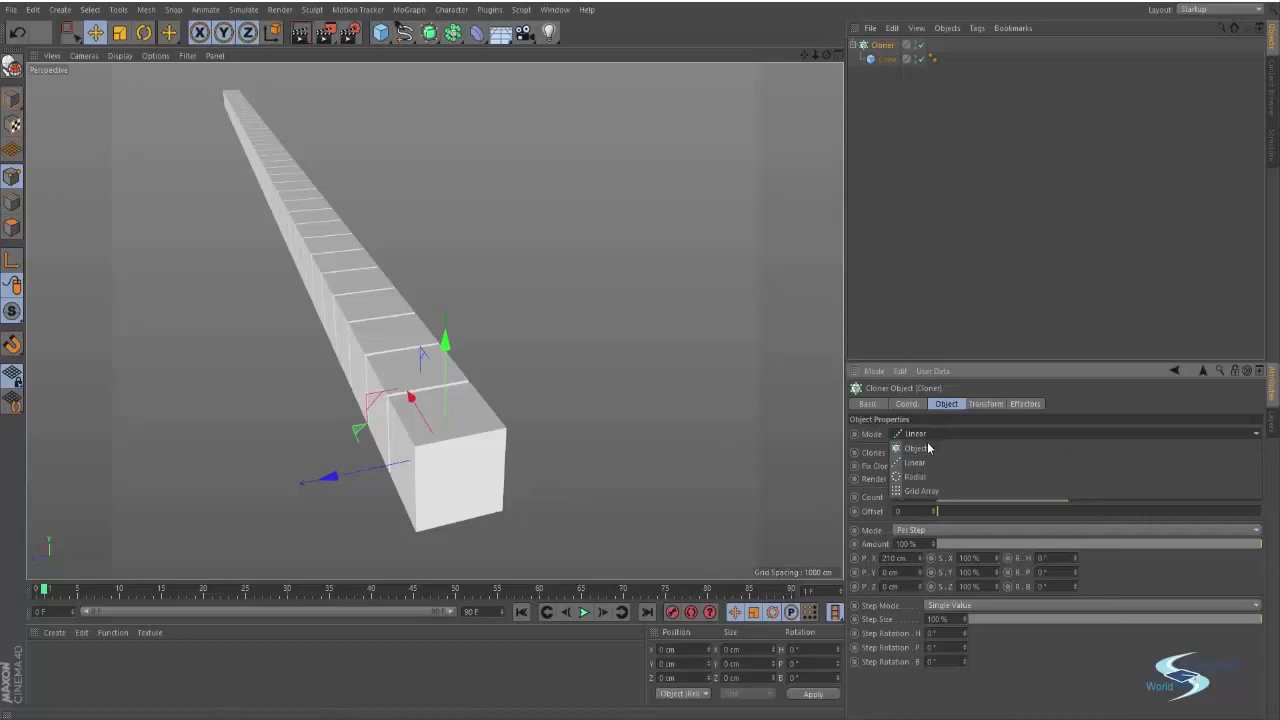
click(915, 476)
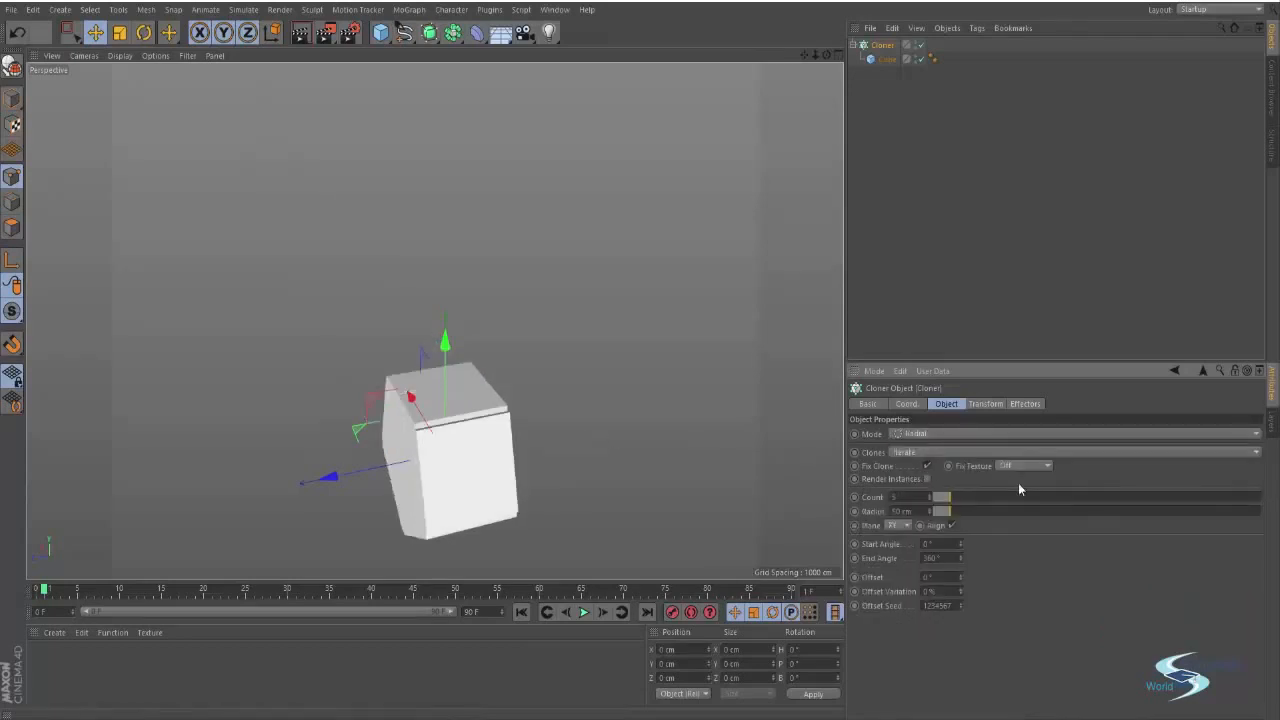
Step: Enlarge the radial Cloner's radius to about 666 cm and raise its clone count to form a wide ring of cubes
drag(953, 512, 998, 505)
mouse_move(607, 401)
alt+mouse_down()
mouse_move(462, 440)
mouse_move(465, 417)
alt+mouse_up()
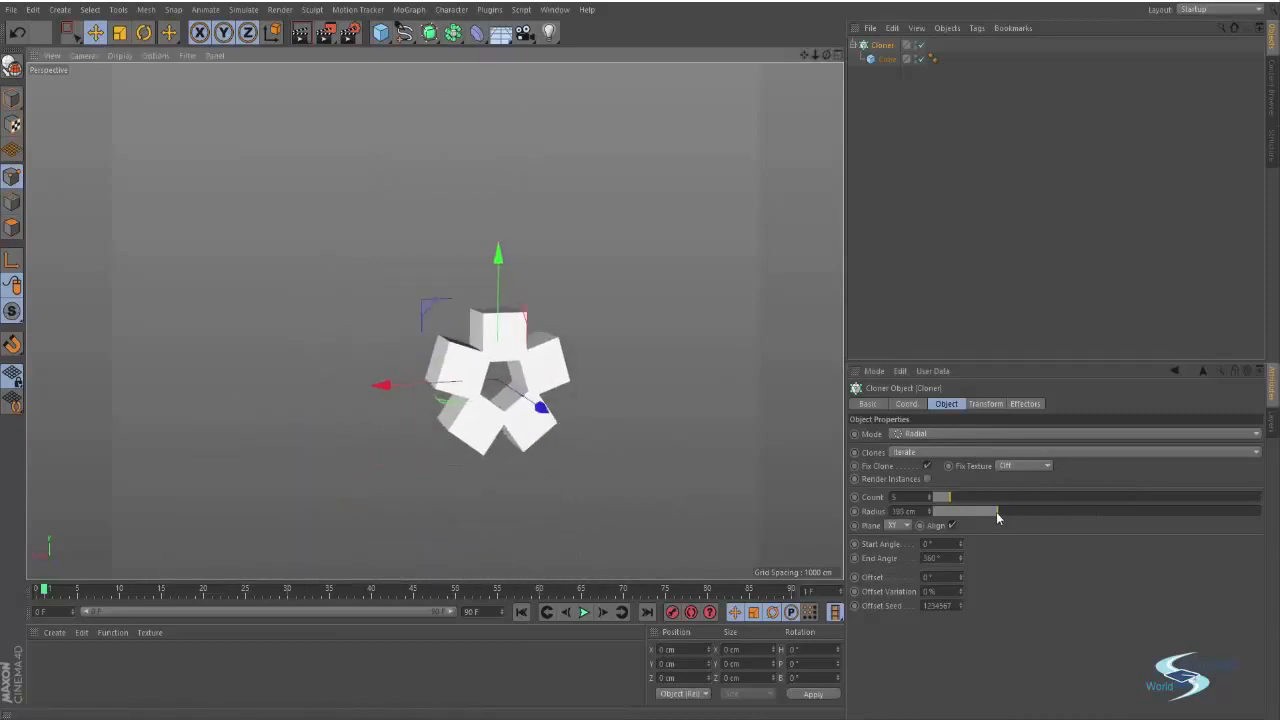
drag(996, 512, 1056, 512)
mouse_move(952, 497)
mouse_down()
mouse_move(969, 488)
mouse_move(906, 490)
mouse_move(966, 487)
mouse_up()
drag(1050, 512, 1112, 512)
drag(966, 497, 977, 498)
Step: Switch the Cloner's mode to Grid Array and enlarge the grid size in all three axes, to about 1170 cm in X and 900 cm in Z
click(909, 435)
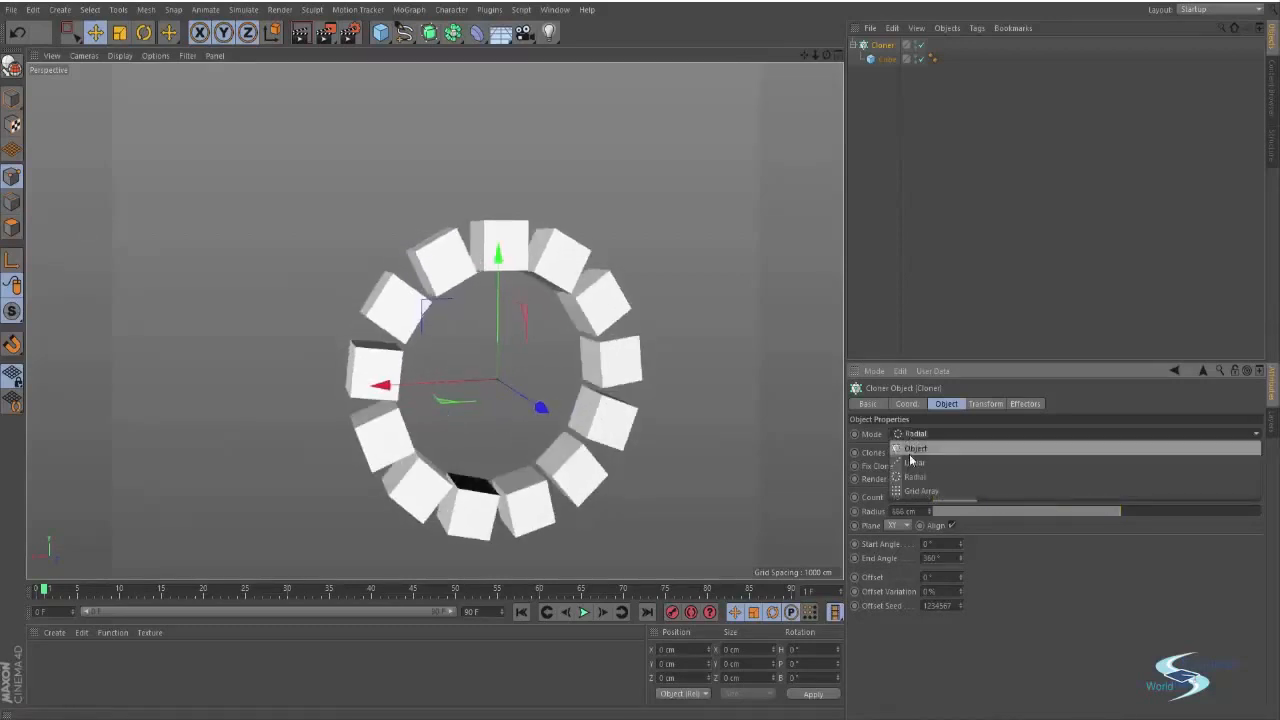
click(910, 486)
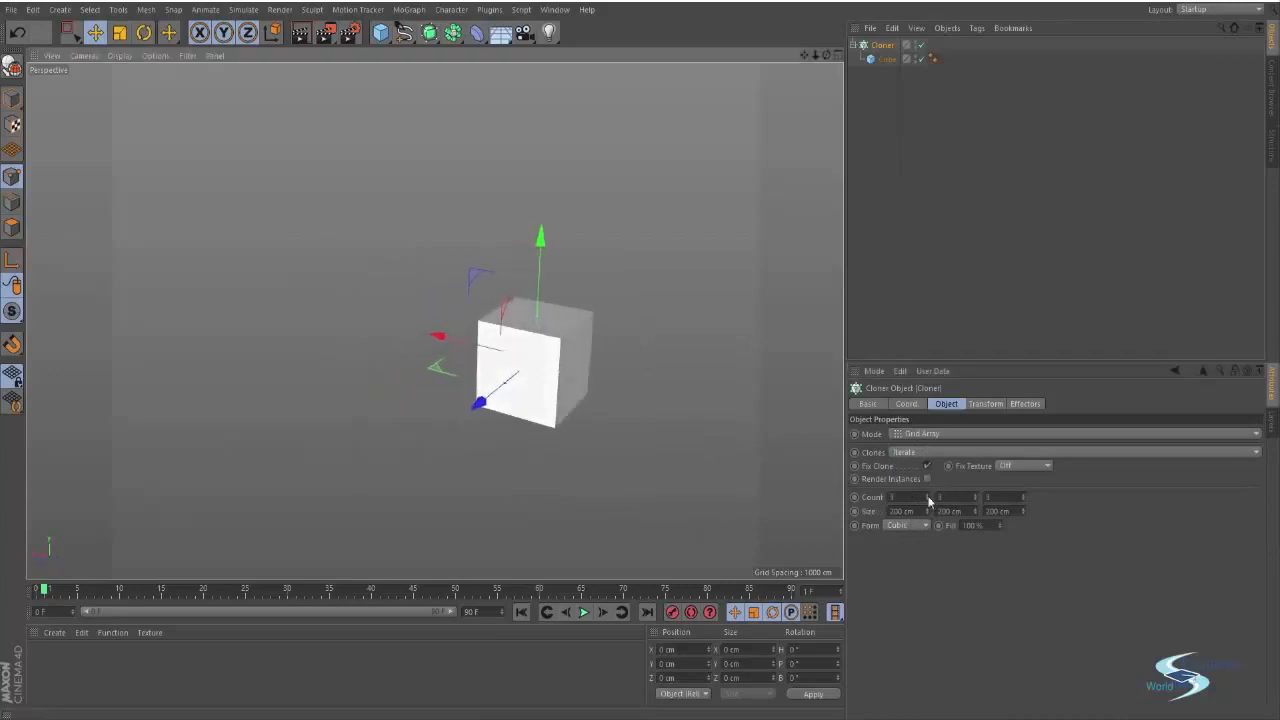
drag(926, 511, 926, 478)
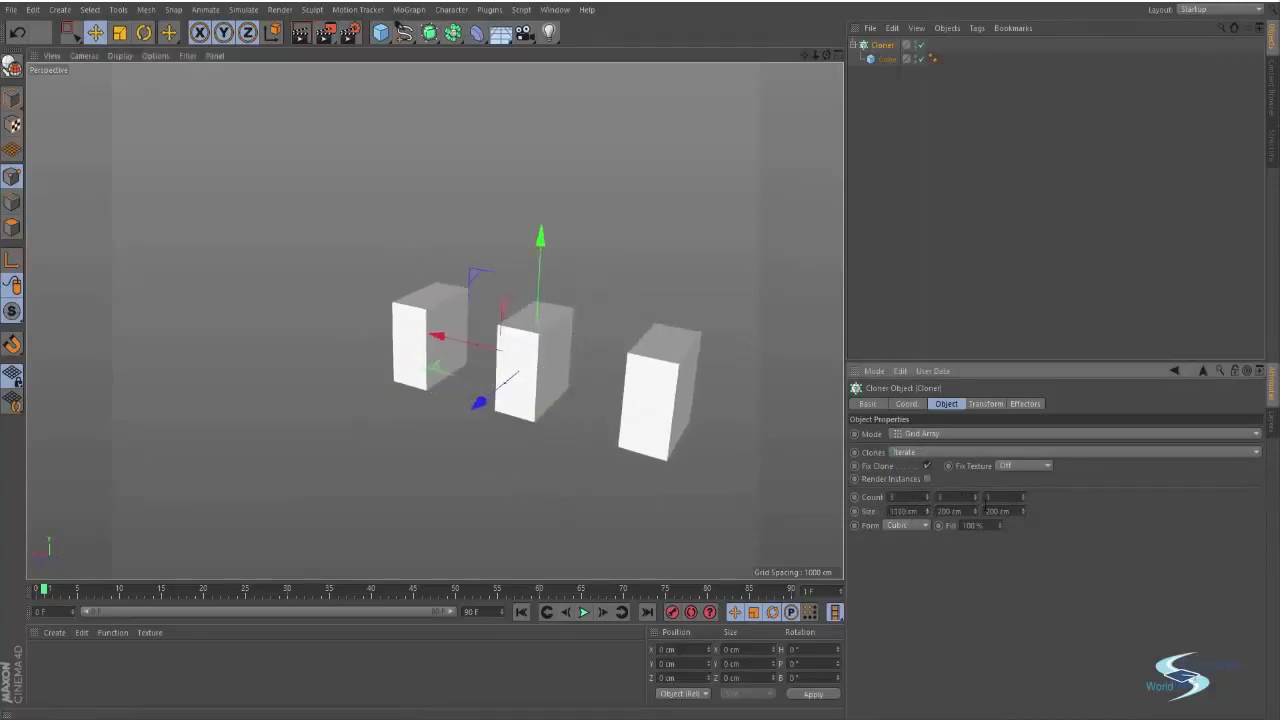
drag(976, 511, 1023, 487)
Step: Raise the Grid Array's clone counts to 5 in X, 4 in Y and 5 in Z
double_click(1022, 497)
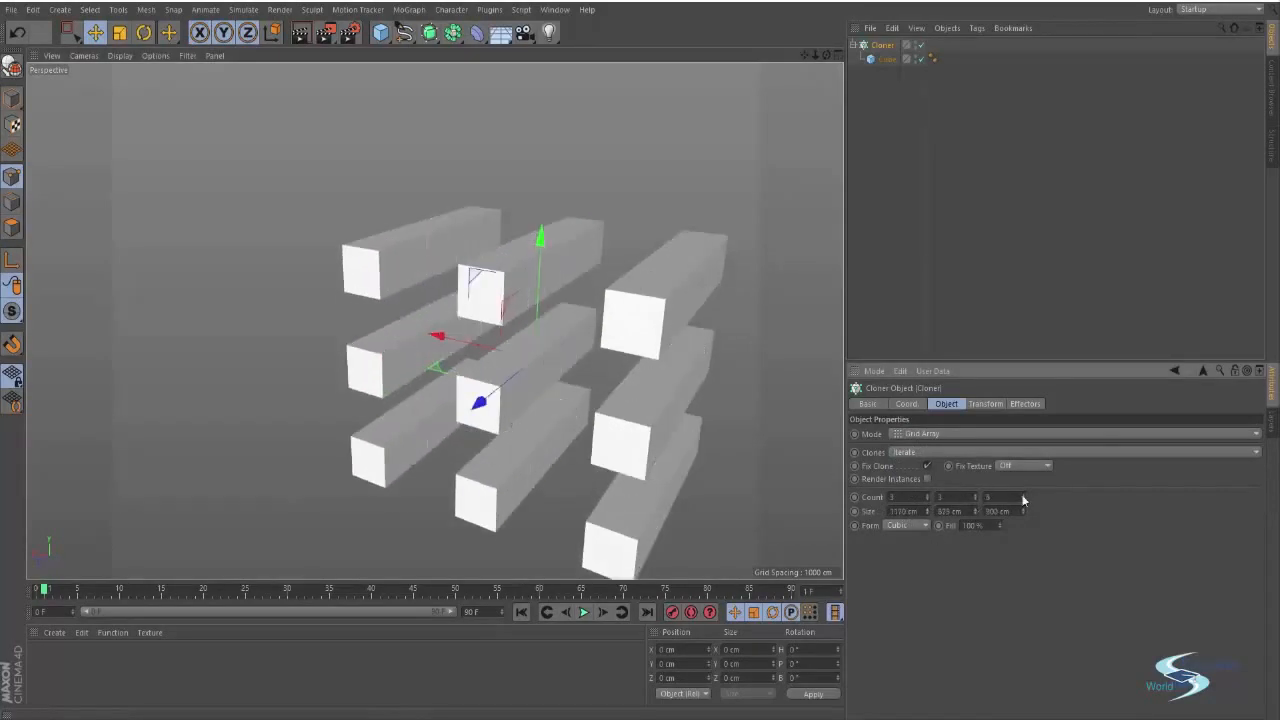
click(1023, 499)
click(977, 495)
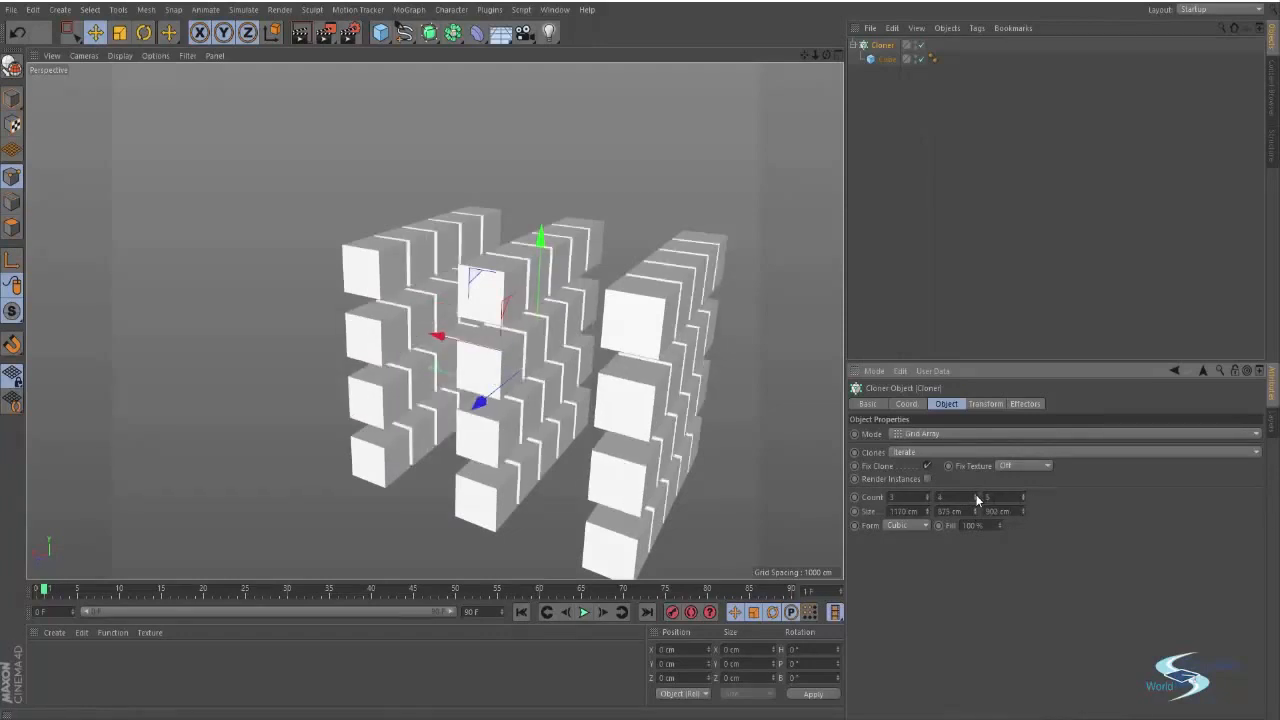
click(926, 495)
click(926, 495)
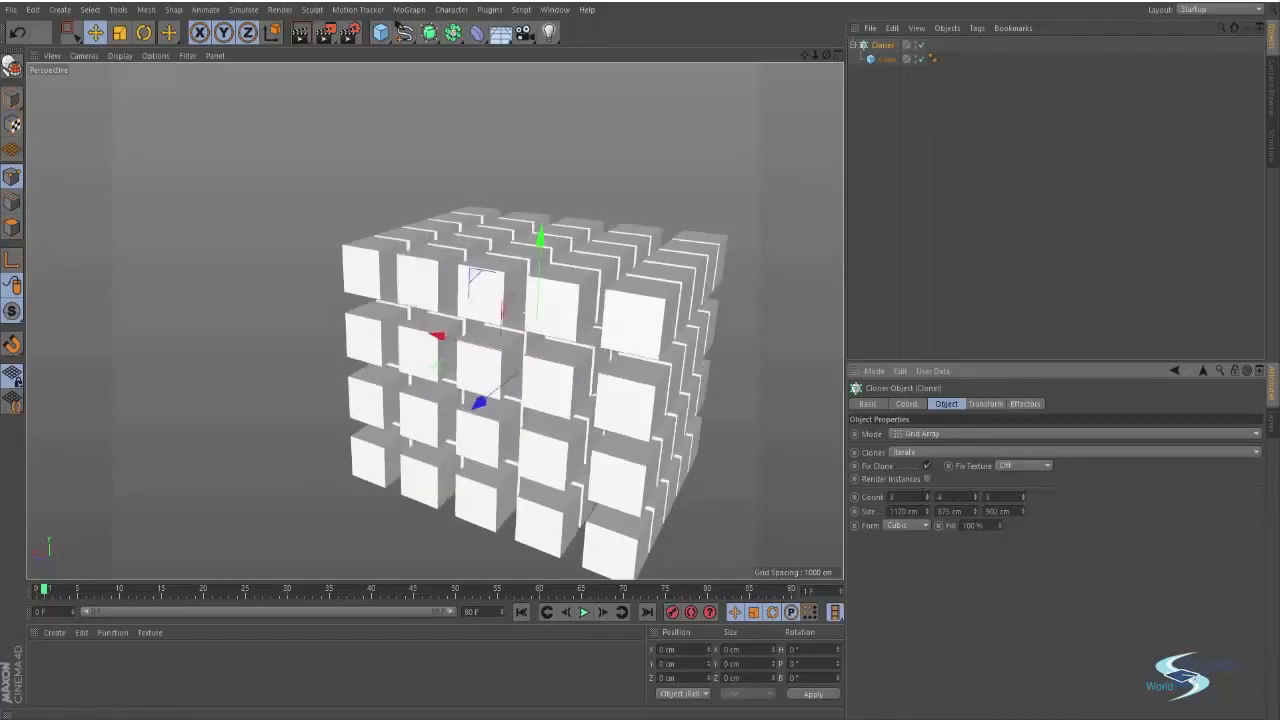
Step: Render the cube grid in the viewport and check the Ambient Occlusion effect in the render settings
alt+drag(650, 363, 545, 289)
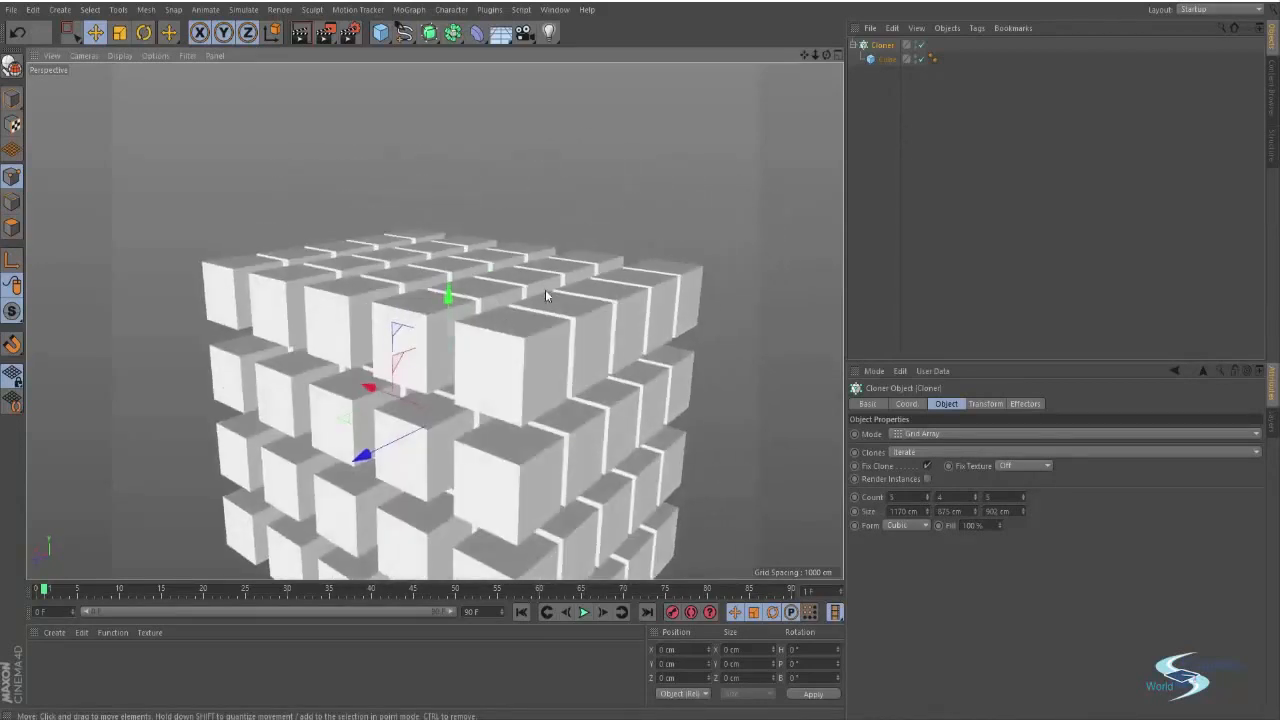
key(ctrl+r)
alt+drag(527, 463, 534, 332)
click(351, 33)
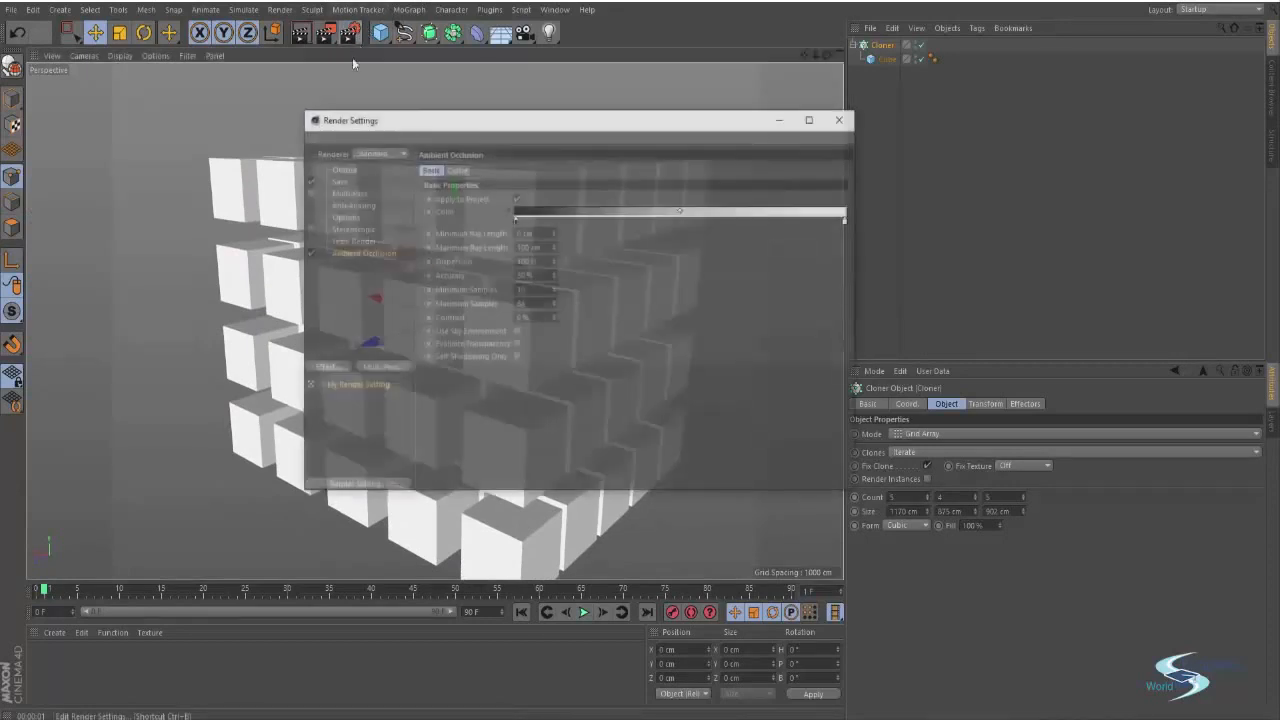
click(845, 118)
Step: Reduce the grid size to about 821 × 651 × 840 cm so the cubes sit close together, and deselect the Cloner
alt+drag(640, 420, 715, 422)
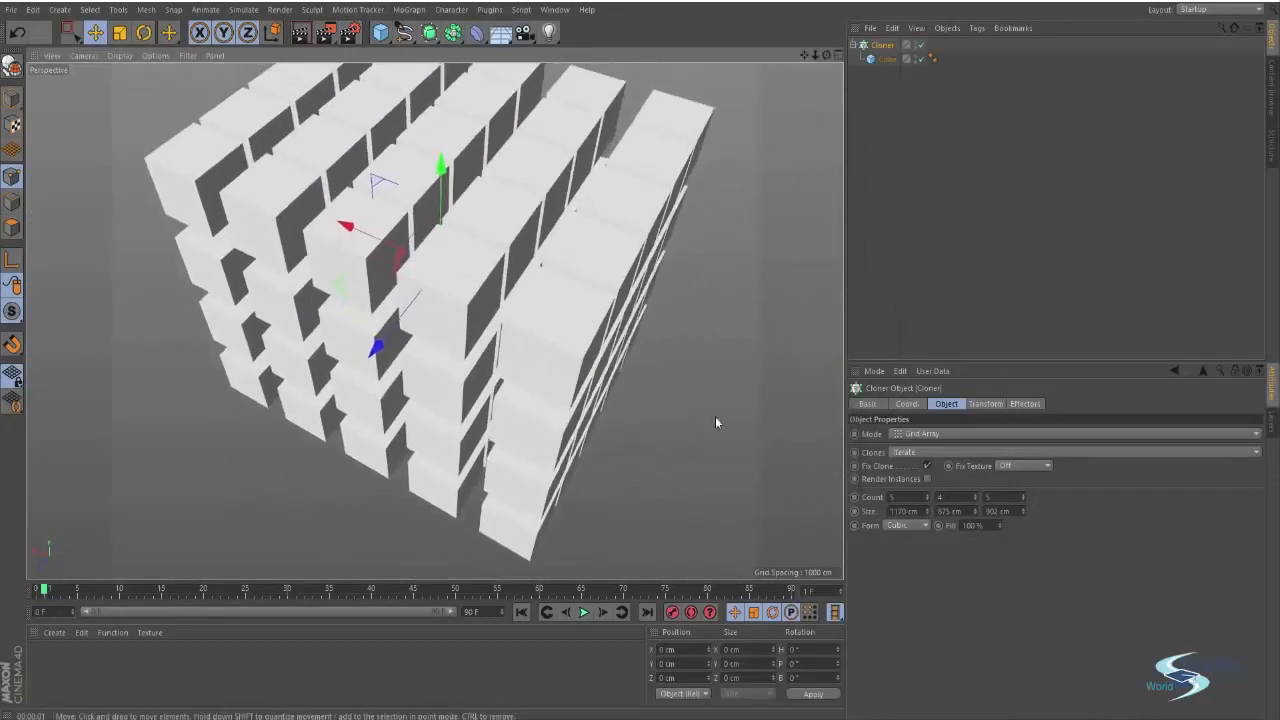
drag(1023, 511, 929, 528)
click(893, 151)
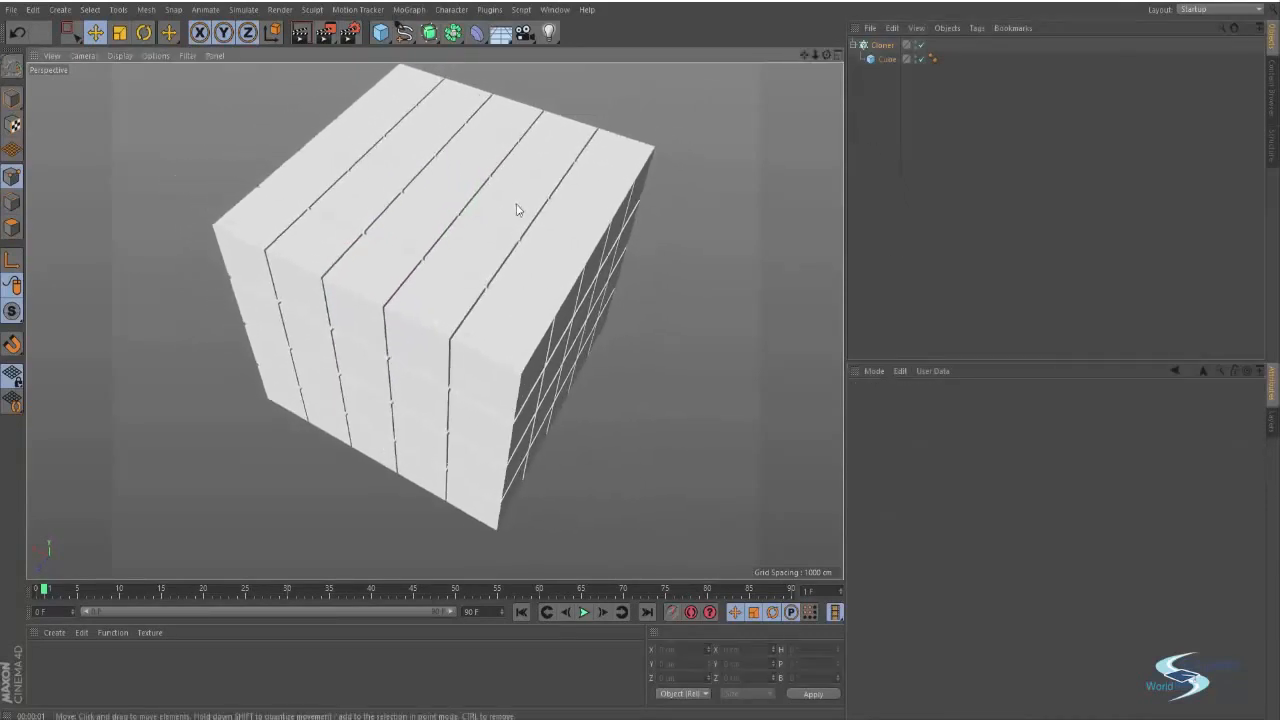
Step: Add an area light and move it up and away from the cube block so it lights the block from outside
alt+drag(517, 206, 477, 134)
drag(556, 36, 669, 82)
alt+drag(461, 348, 426, 340)
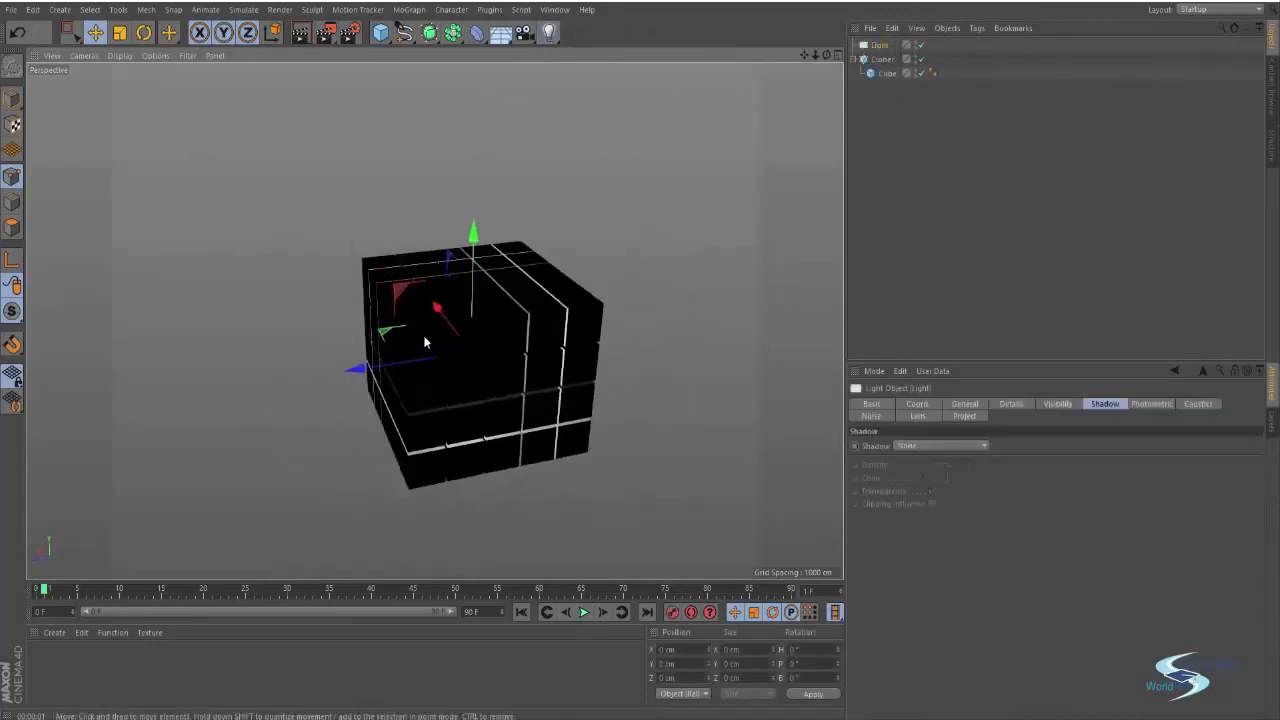
key(r)
key(e)
drag(407, 297, 114, 128)
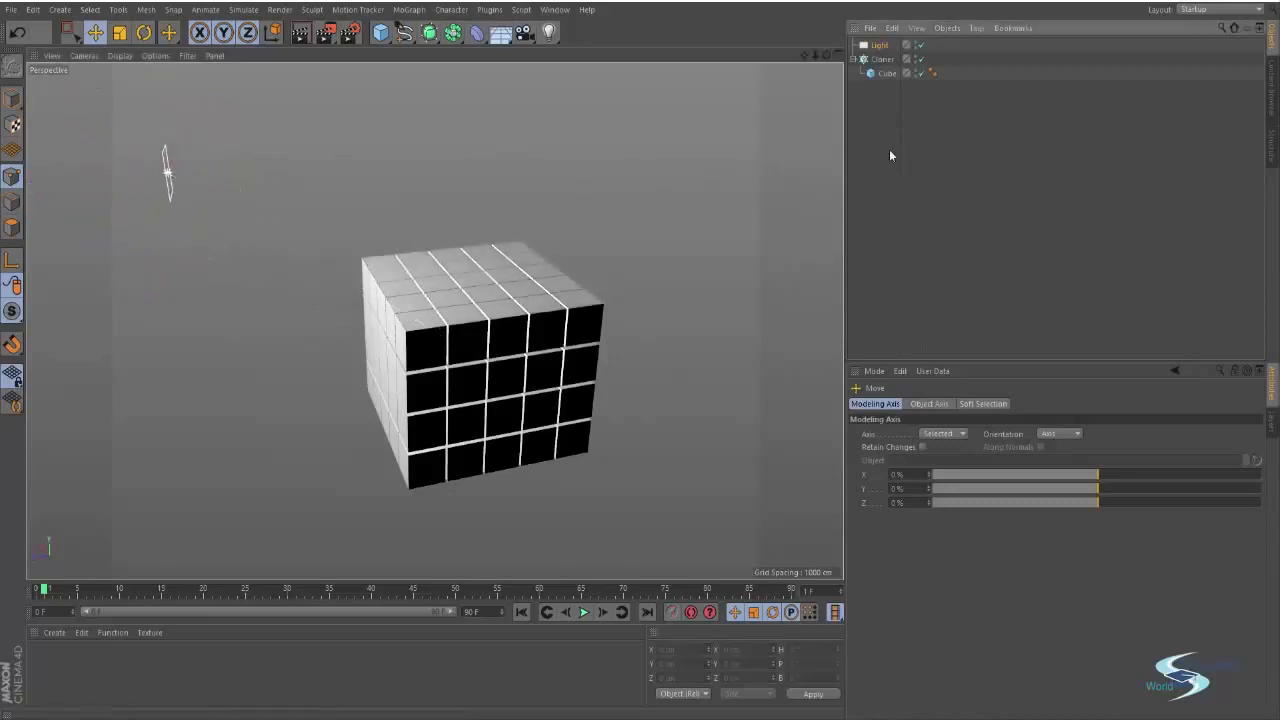
click(172, 155)
drag(174, 153, 162, 198)
Step: Render the lit cube block in the viewport and examine its lighting from a different angle
alt+right_drag(423, 323, 495, 311)
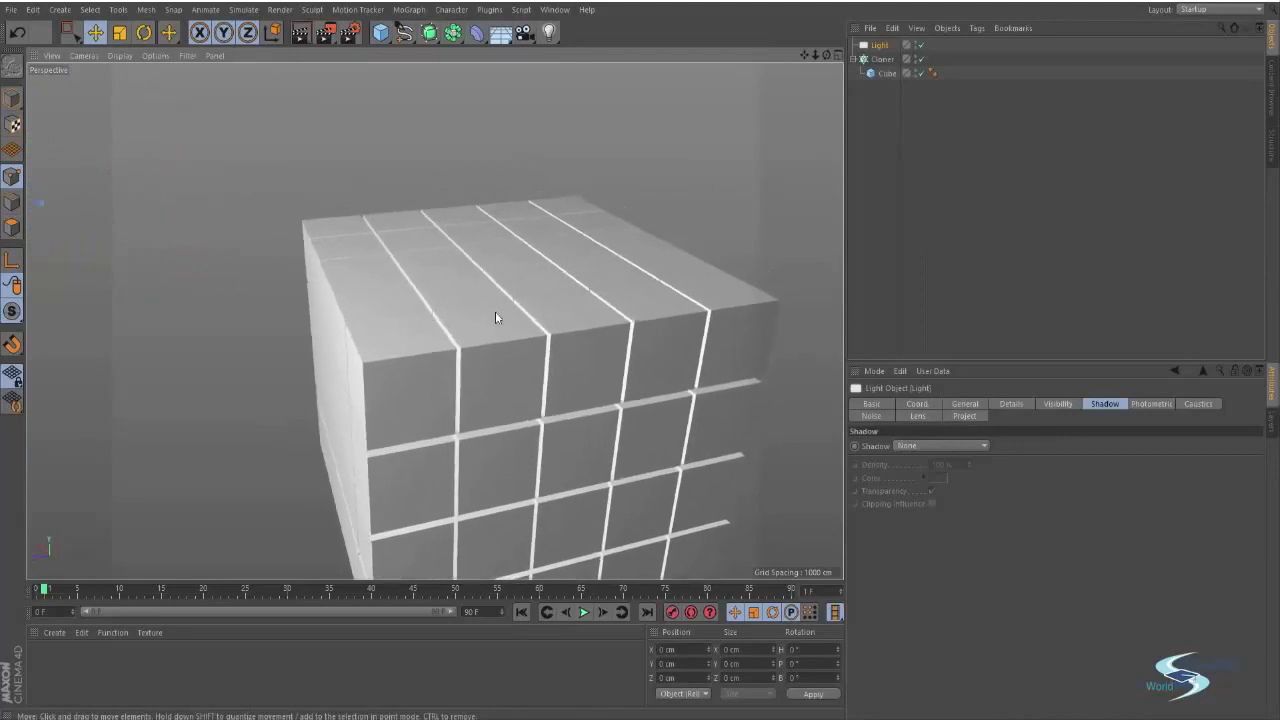
key(alt+r)
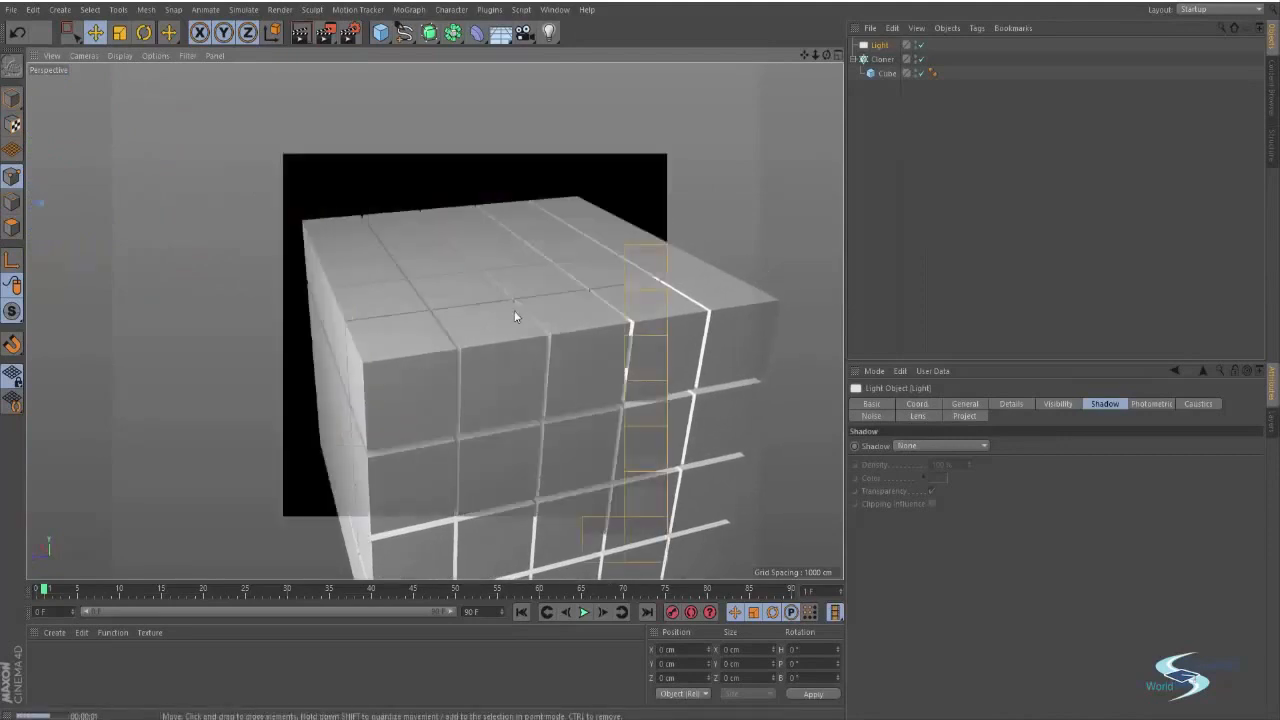
key(ctrl+r)
alt+drag(450, 401, 614, 410)
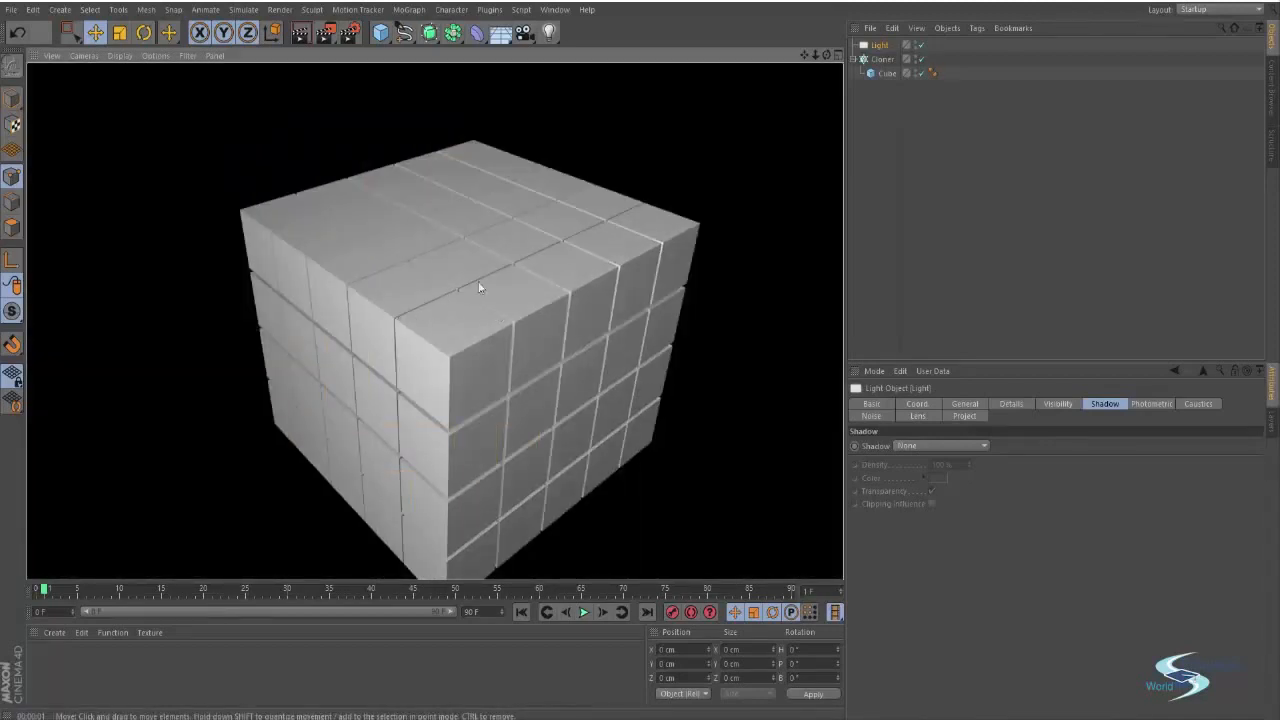
Step: Disable Ambient Occlusion in the render settings and render the viewport
click(352, 32)
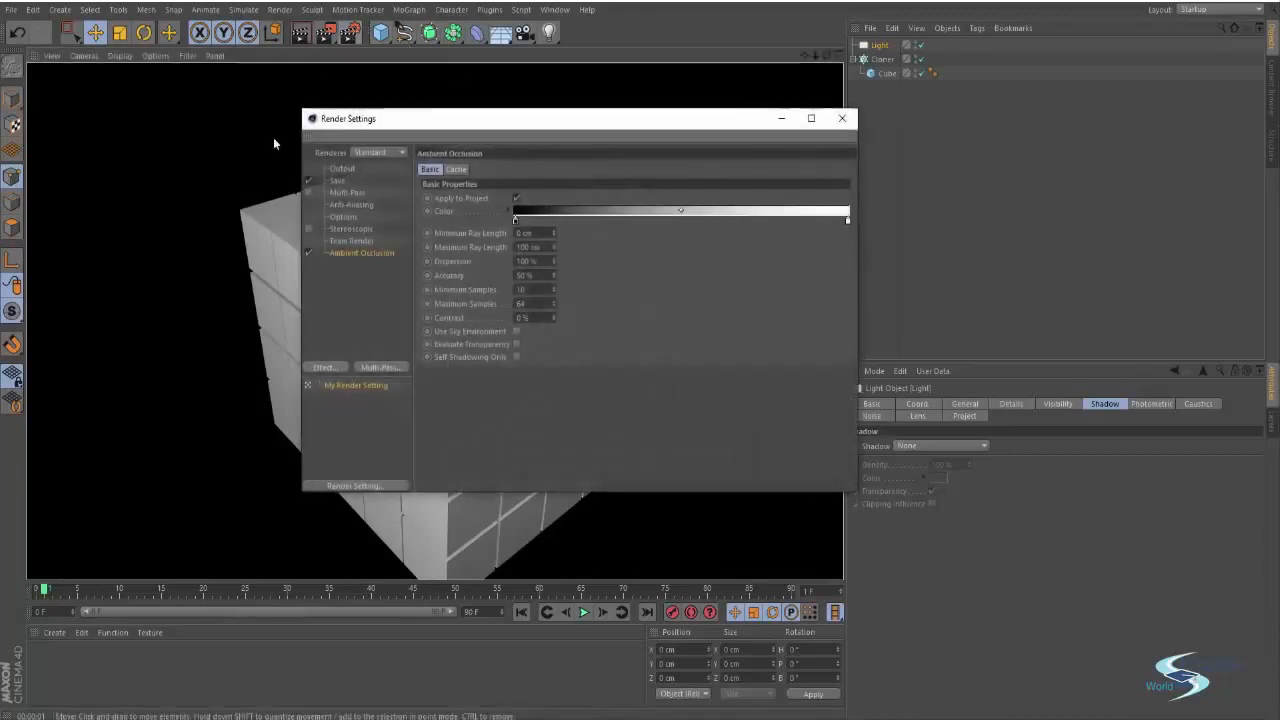
click(309, 252)
click(845, 117)
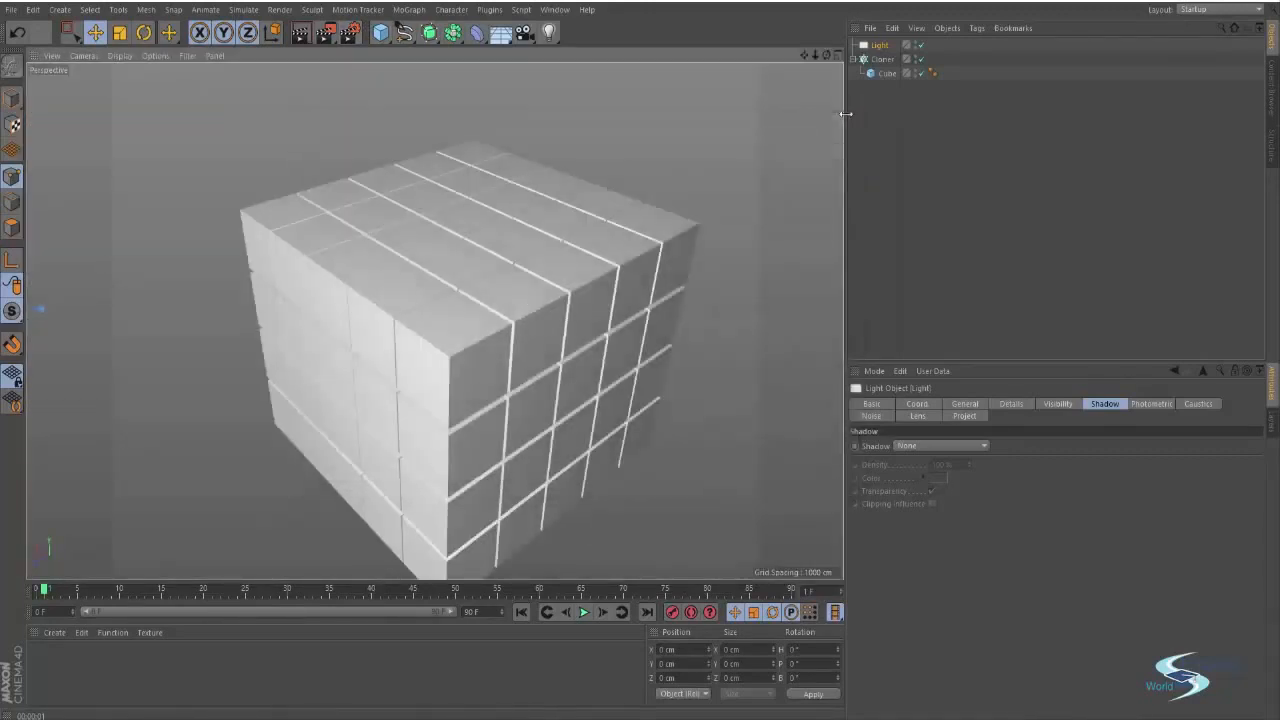
key(ctrl+r)
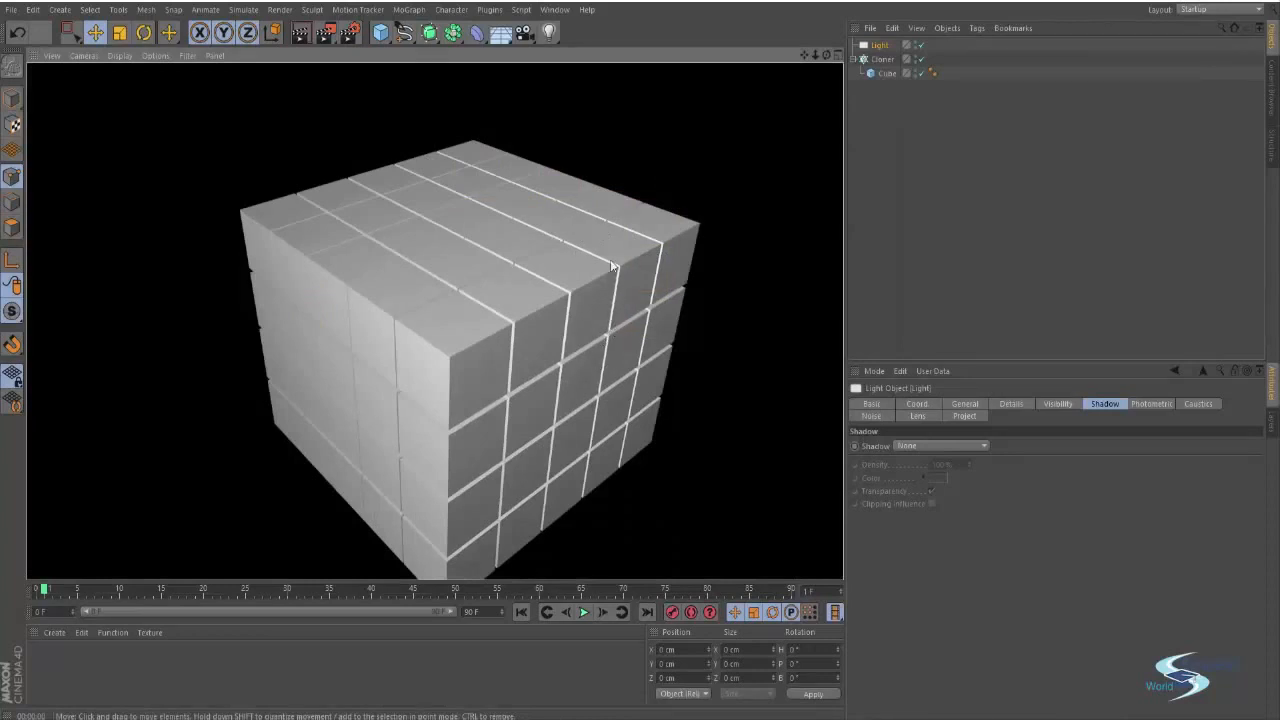
Step: Enable Ambient Occlusion again in the render settings and render the viewport
click(350, 34)
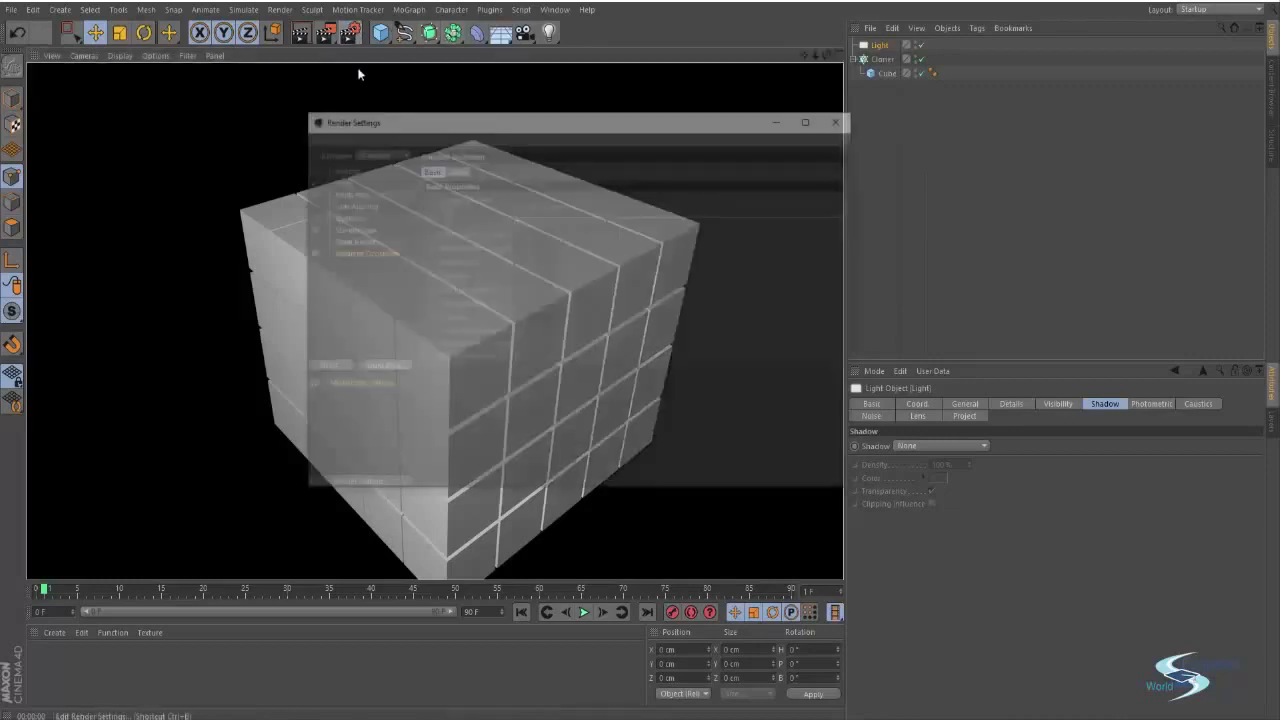
click(310, 252)
click(841, 119)
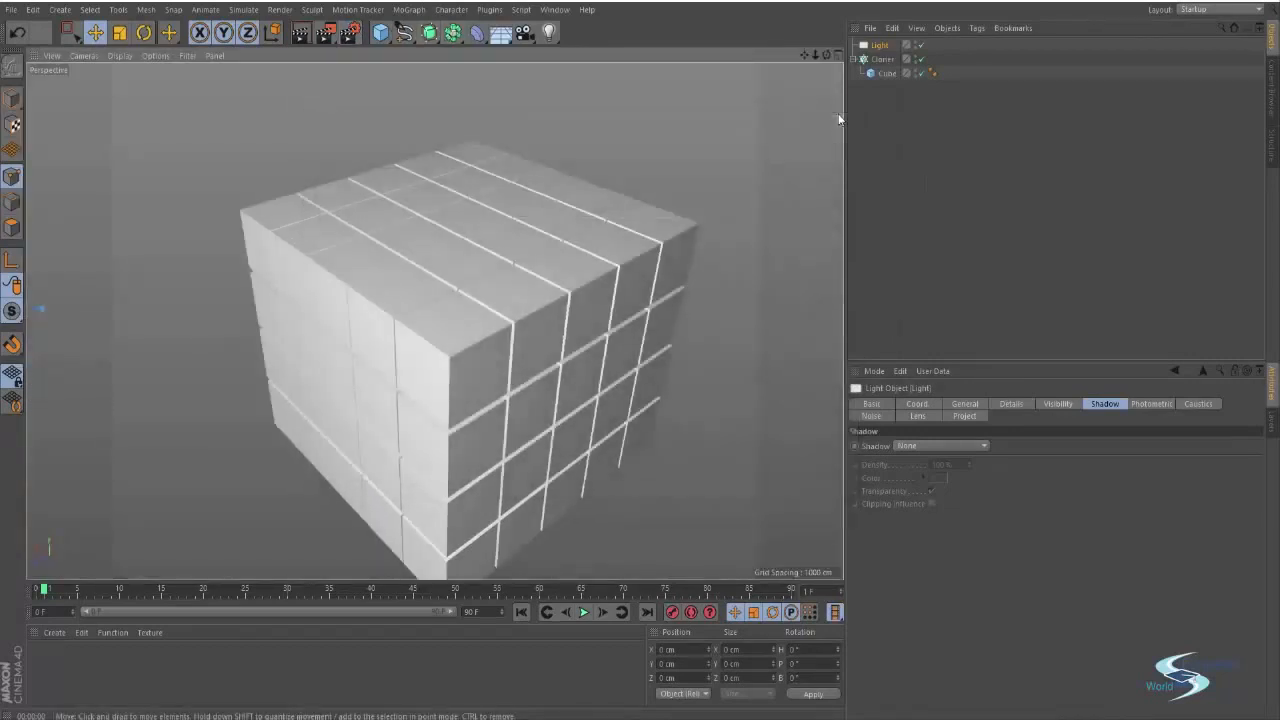
key(ctrl+r)
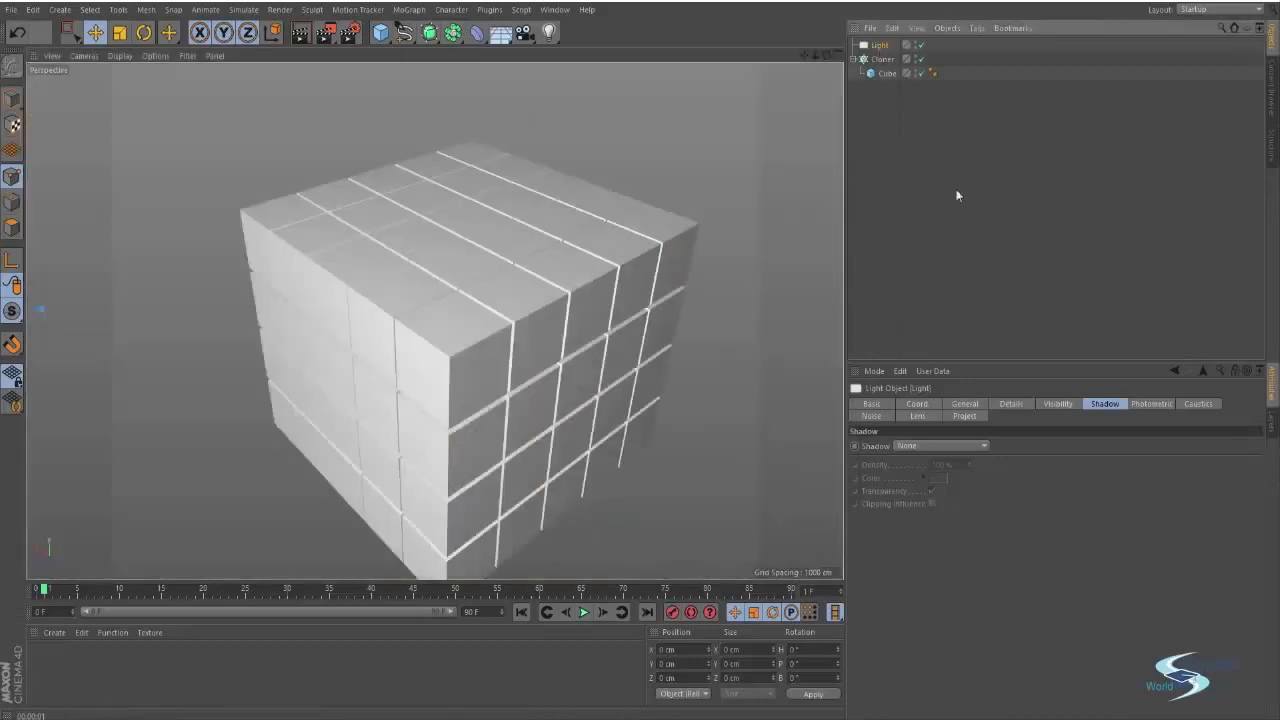
Step: Set the light's shadow type to Area and render the cube block
click(924, 446)
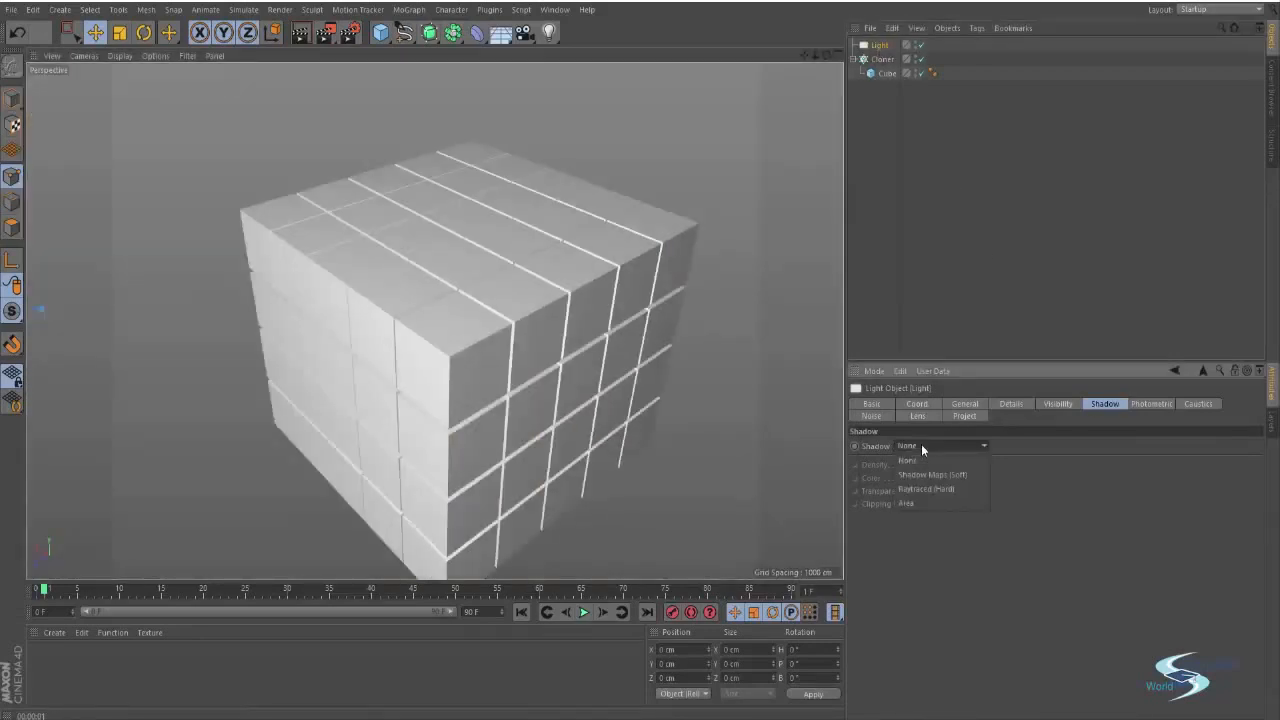
click(906, 503)
click(1033, 265)
key(ctrl+r)
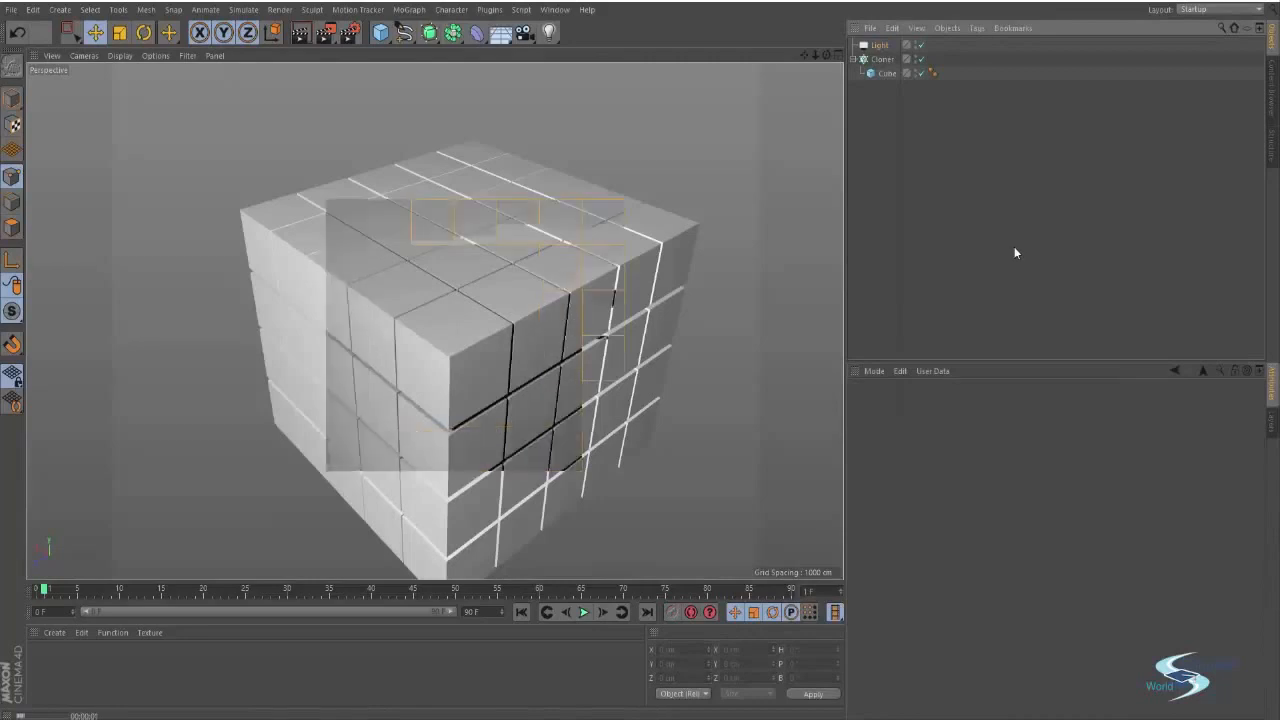
Step: Lower the light's shadow density to 70% and render the viewport
click(877, 46)
drag(957, 465, 869, 467)
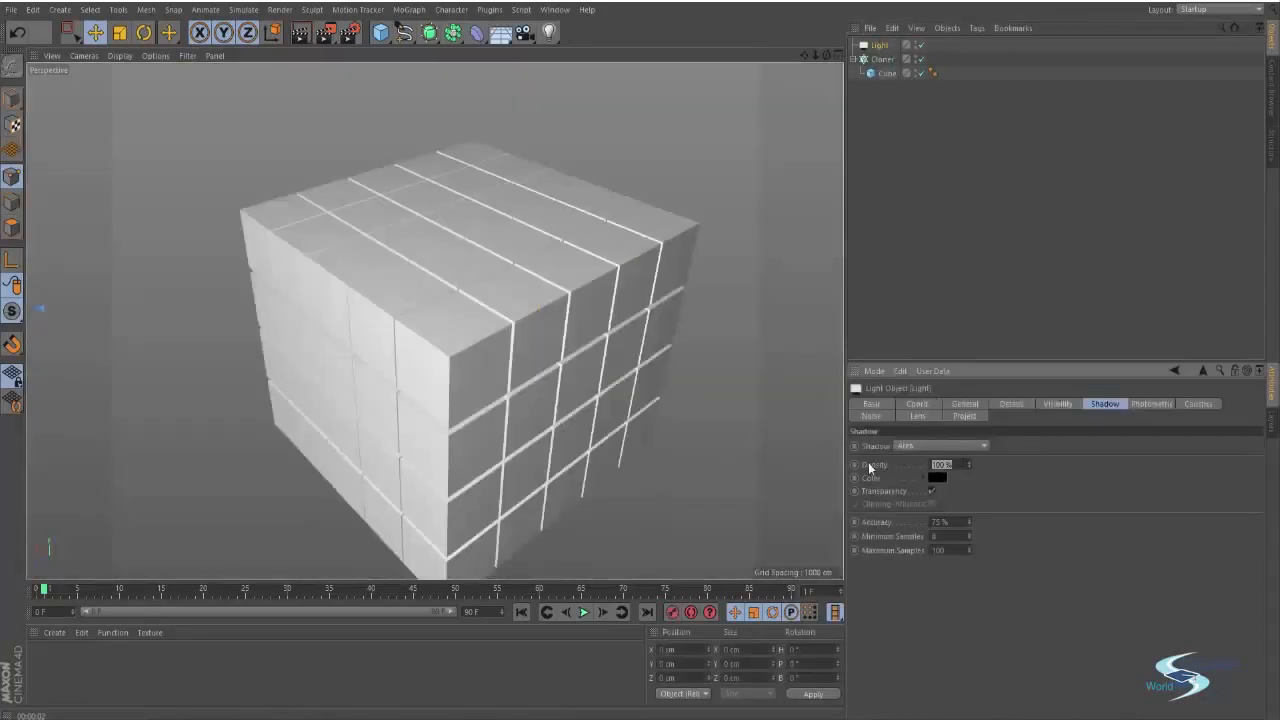
key(ctrl+r)
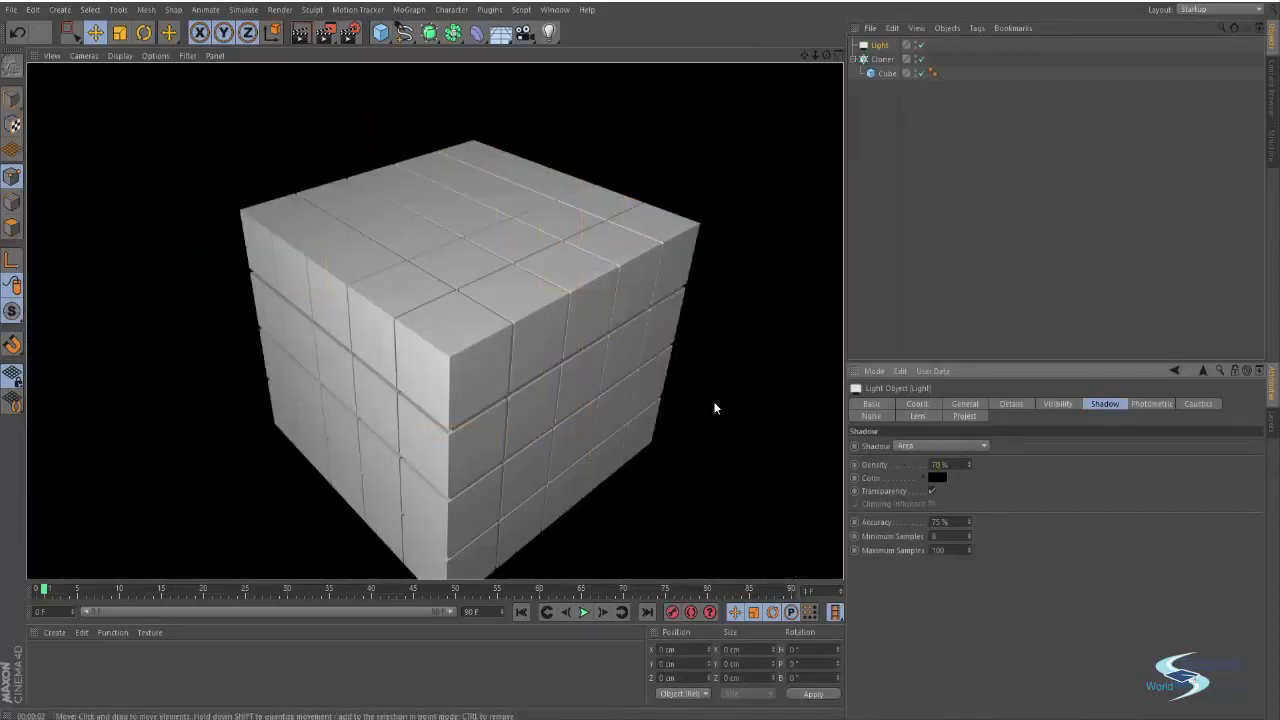
Step: Set the Cloner's Y count to 1 to reduce the cube block to a single layer
click(877, 62)
alt+drag(795, 138, 862, 98)
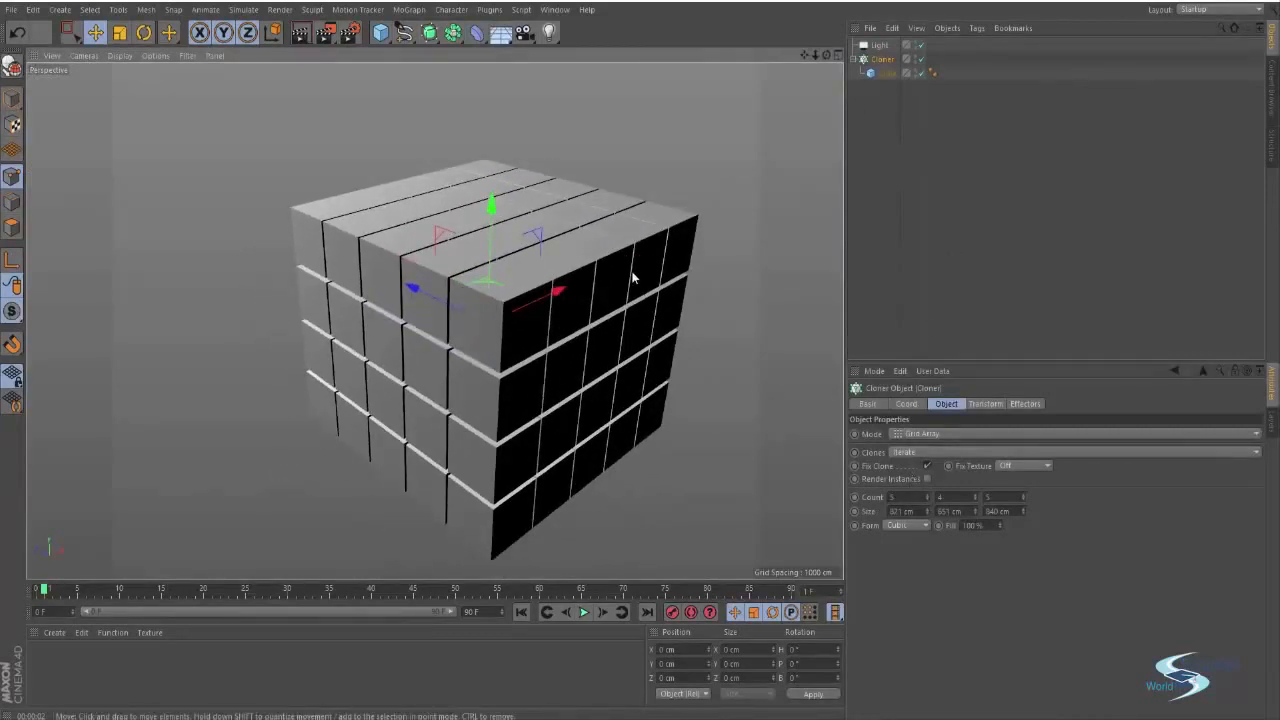
alt+drag(631, 206, 550, 259)
drag(947, 497, 921, 497)
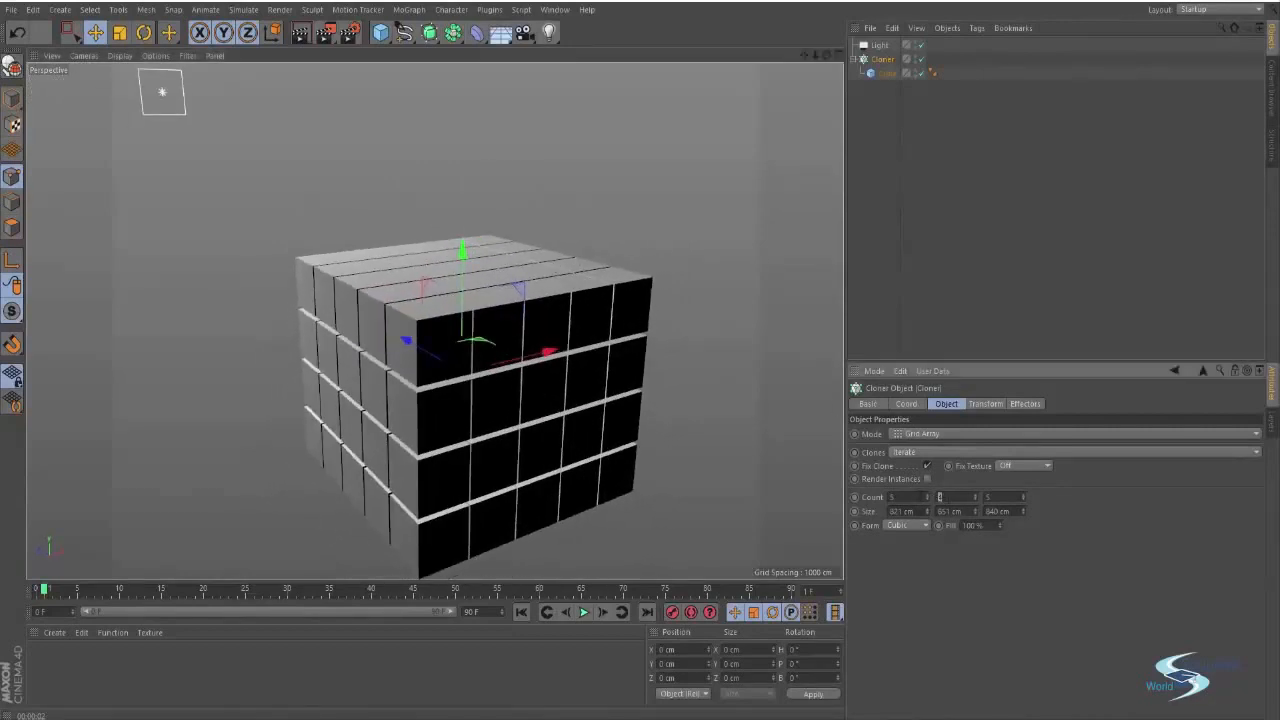
text(1)
key(Return)
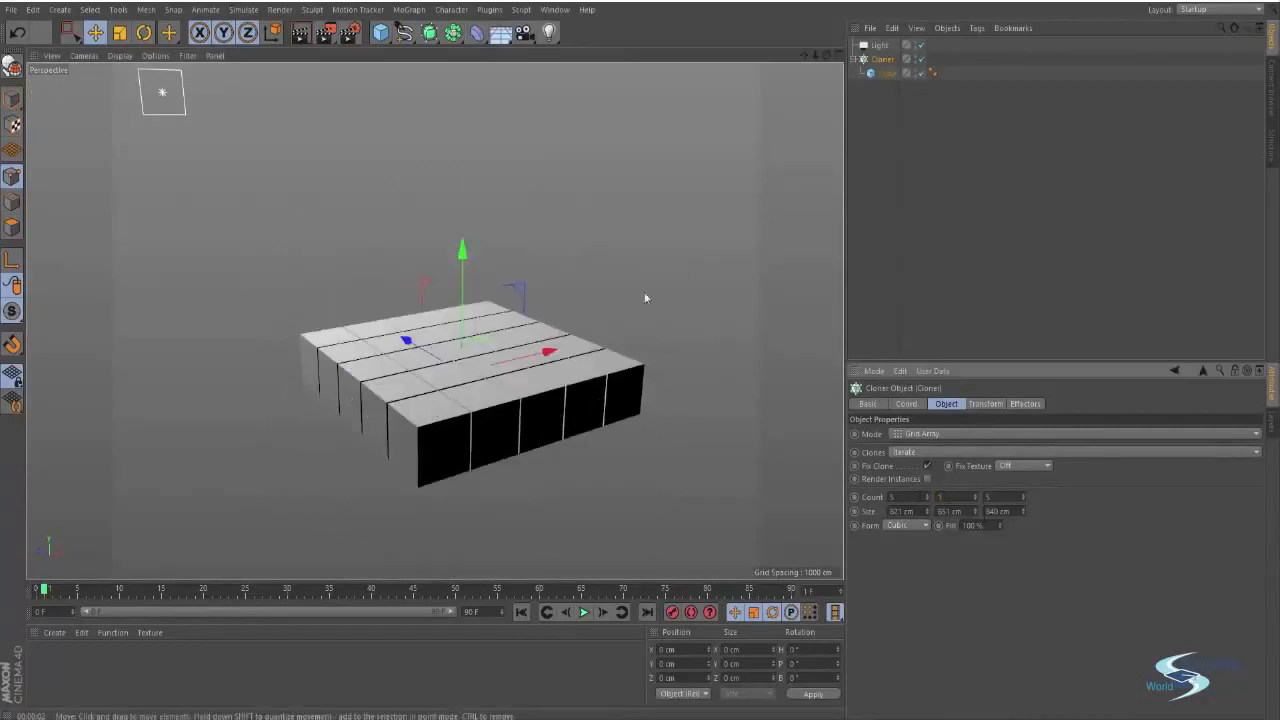
Step: Set the Grid Array's count to 40 in both X and Z
alt+drag(644, 292, 823, 478)
click(891, 497)
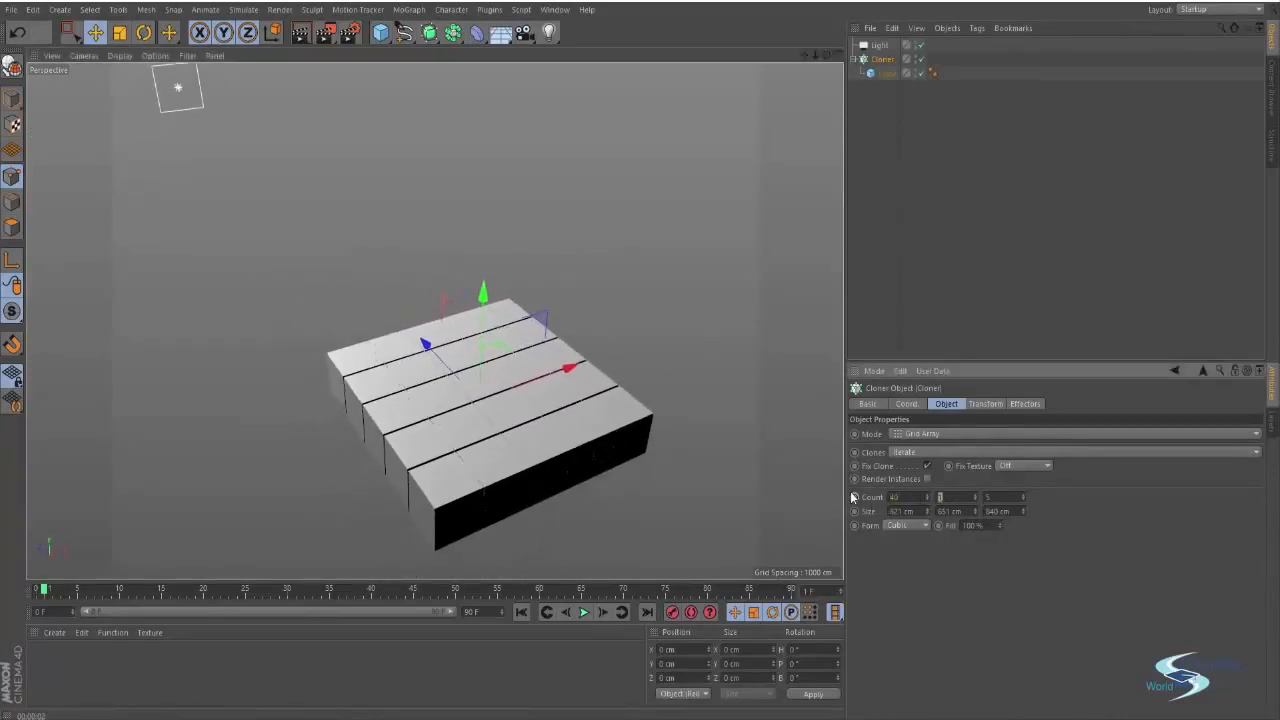
key(Return)
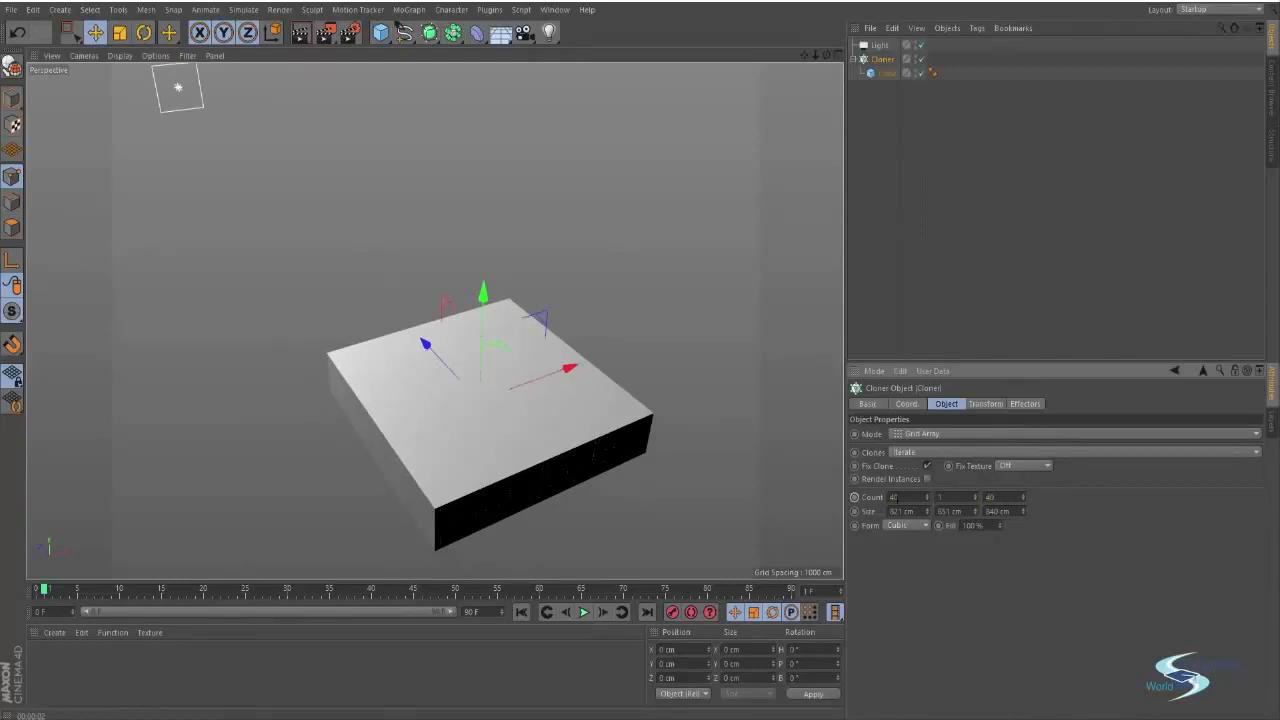
Step: Enlarge the Cloner's grid size in X and Z until the overlapping cubes separate into a wide tiled floor
mouse_move(928, 512)
mouse_down()
mouse_move(1150, 512)
mouse_move(1070, 512)
mouse_move(1110, 512)
mouse_up()
alt+right_drag(438, 454, 614, 426)
alt+drag(598, 420, 480, 408)
drag(928, 511, 905, 511)
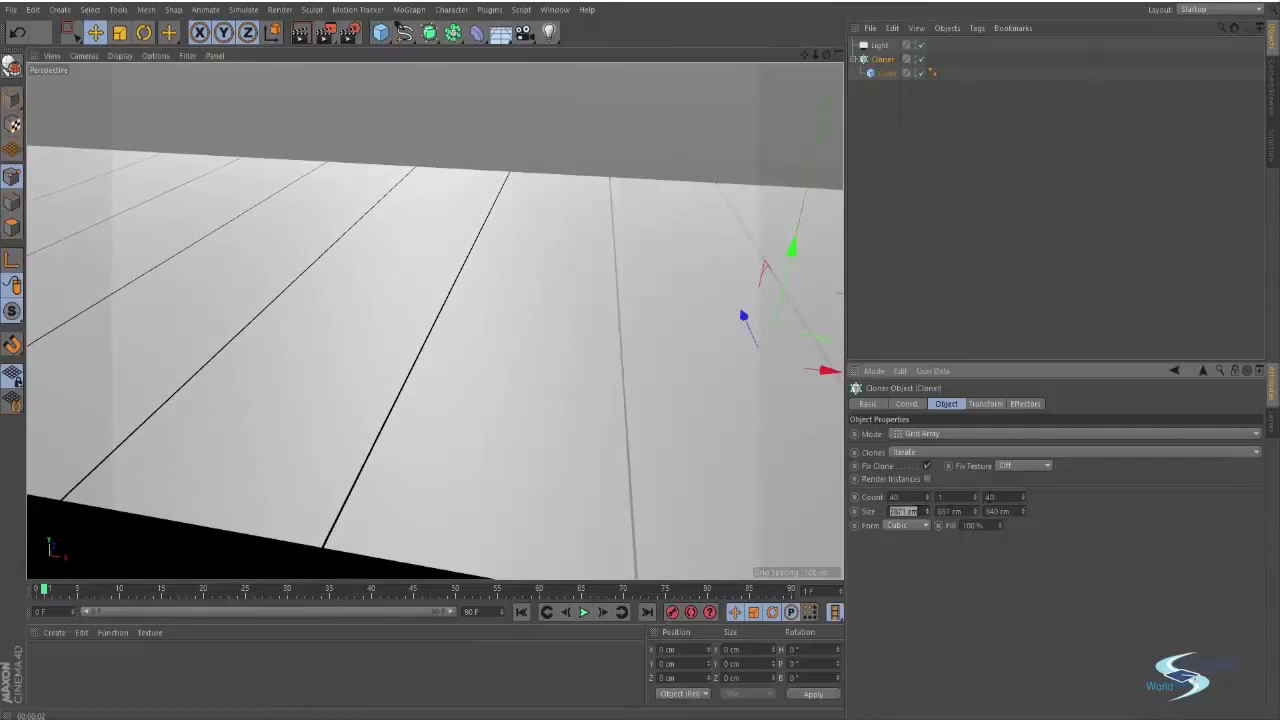
click(1101, 563)
click(1042, 337)
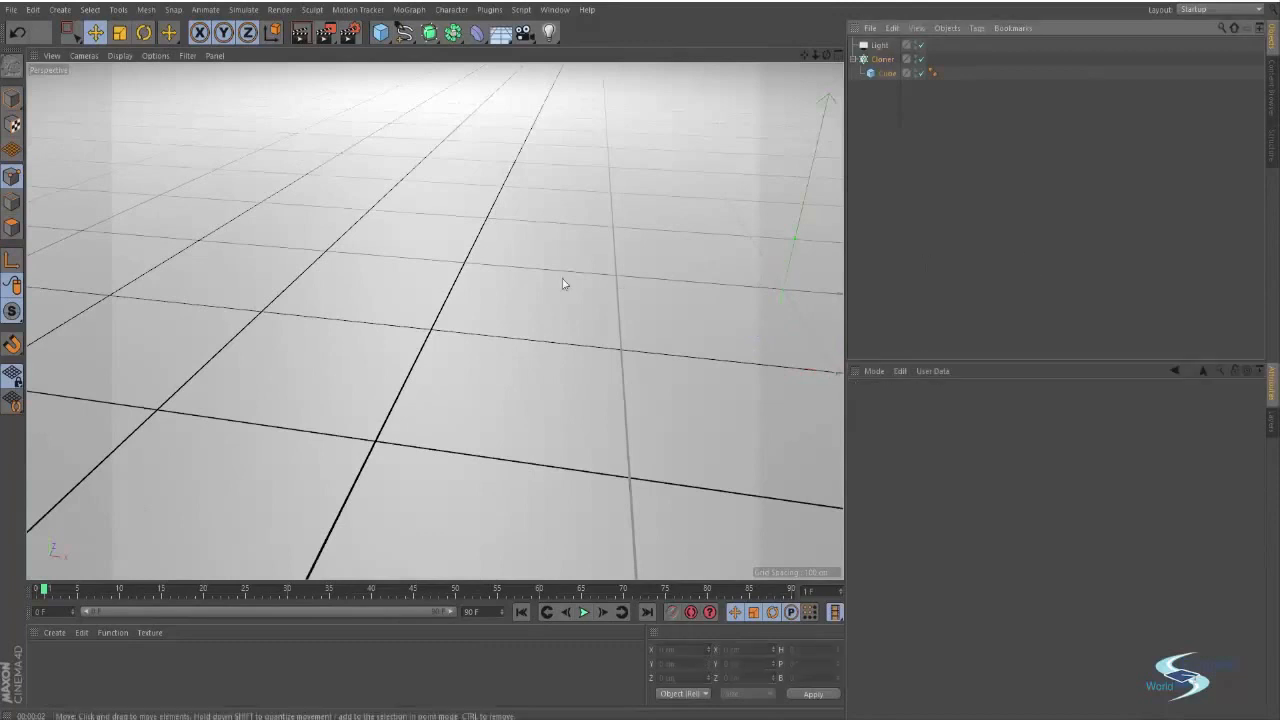
Step: Select the area light and move it higher above the cube floor so the light spreads over more of it
alt+drag(631, 261, 557, 290)
alt+right_drag(557, 290, 379, 346)
alt+drag(379, 346, 586, 308)
click(243, 198)
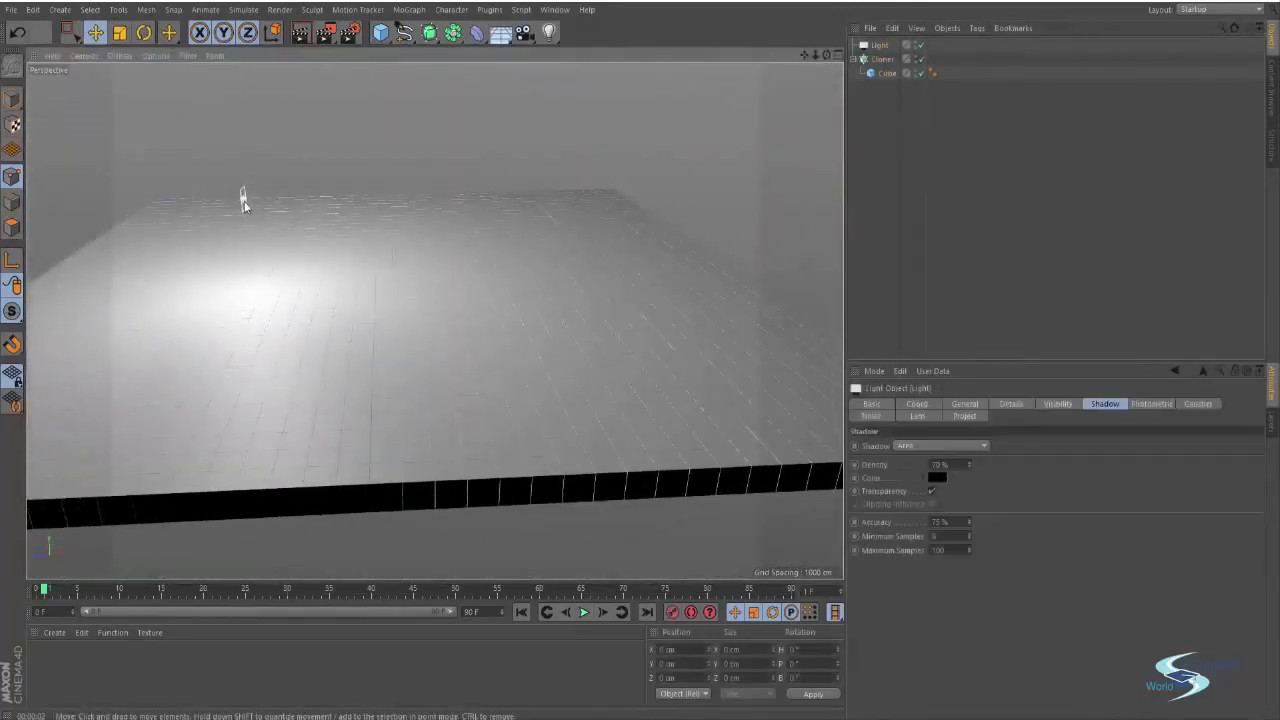
drag(156, 120, 129, 67)
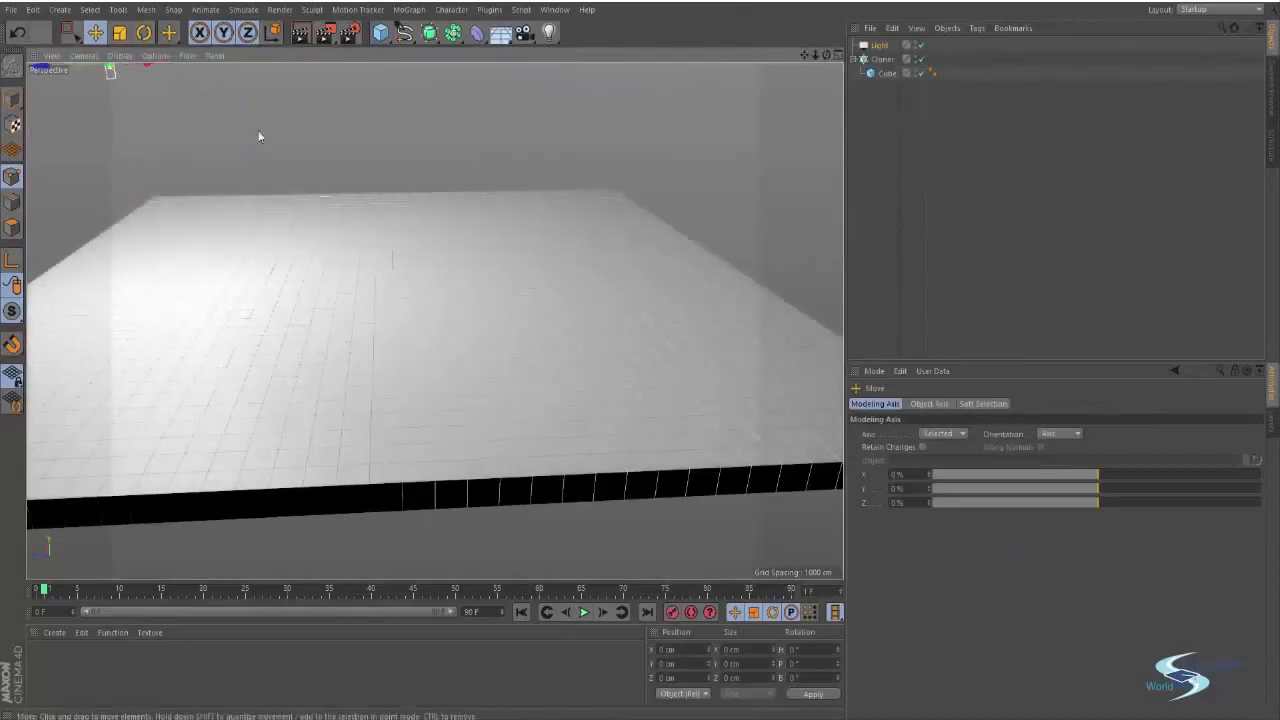
Step: Tilt the area light above the cube floor to a pitch of about 25° and deselect it
alt+drag(410, 205, 469, 241)
key(r)
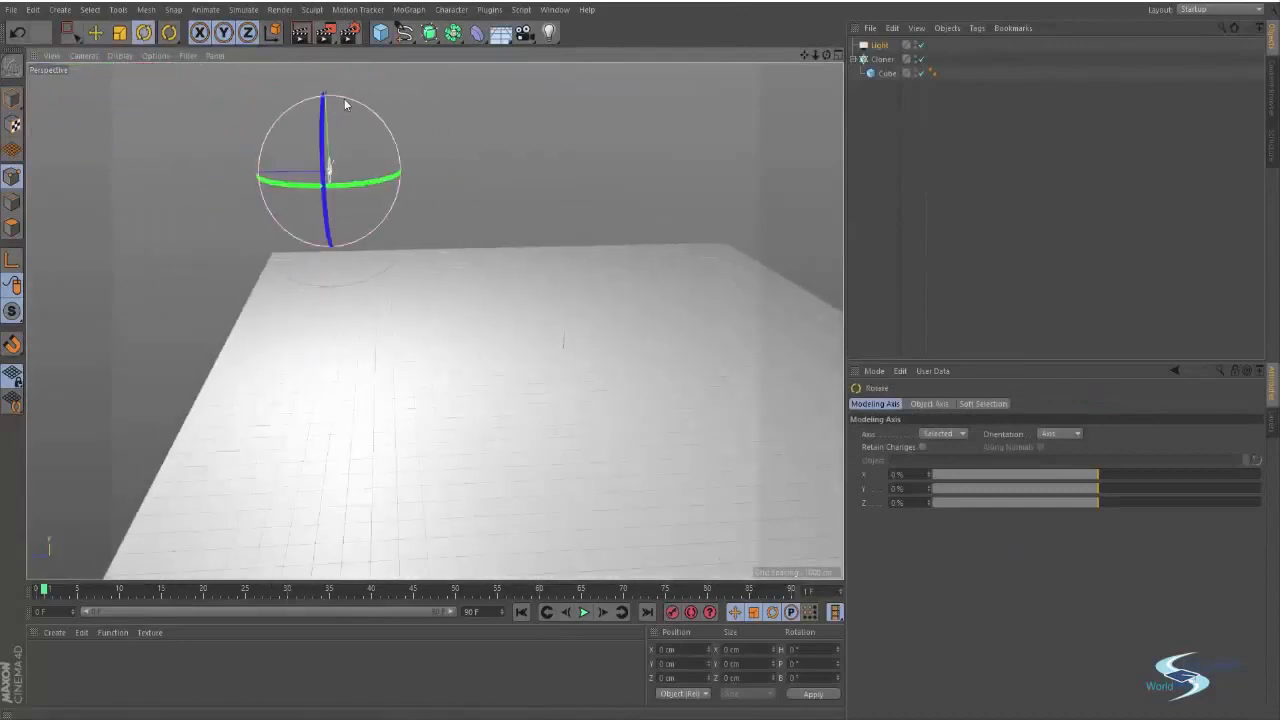
drag(344, 98, 218, 92)
key(e)
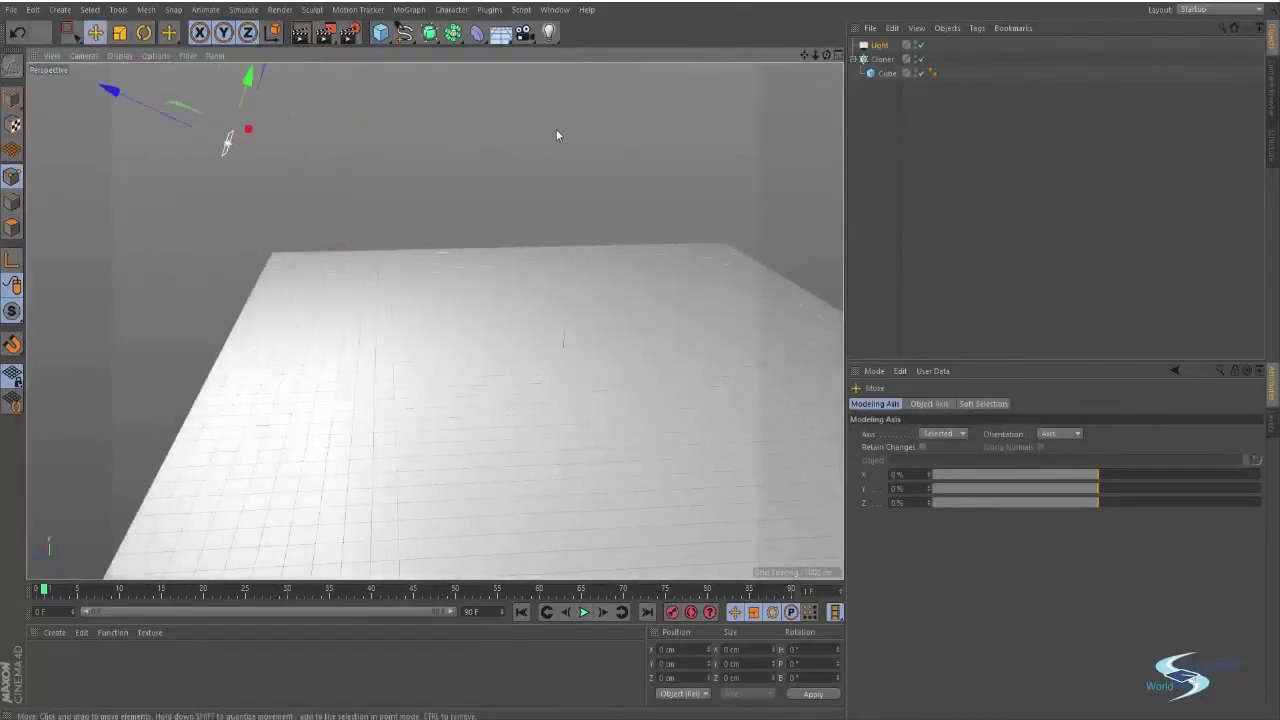
click(935, 191)
Step: Preview-render the cube floor from close up and from farther away to examine how the light falls on it
alt+right_drag(598, 422, 725, 297)
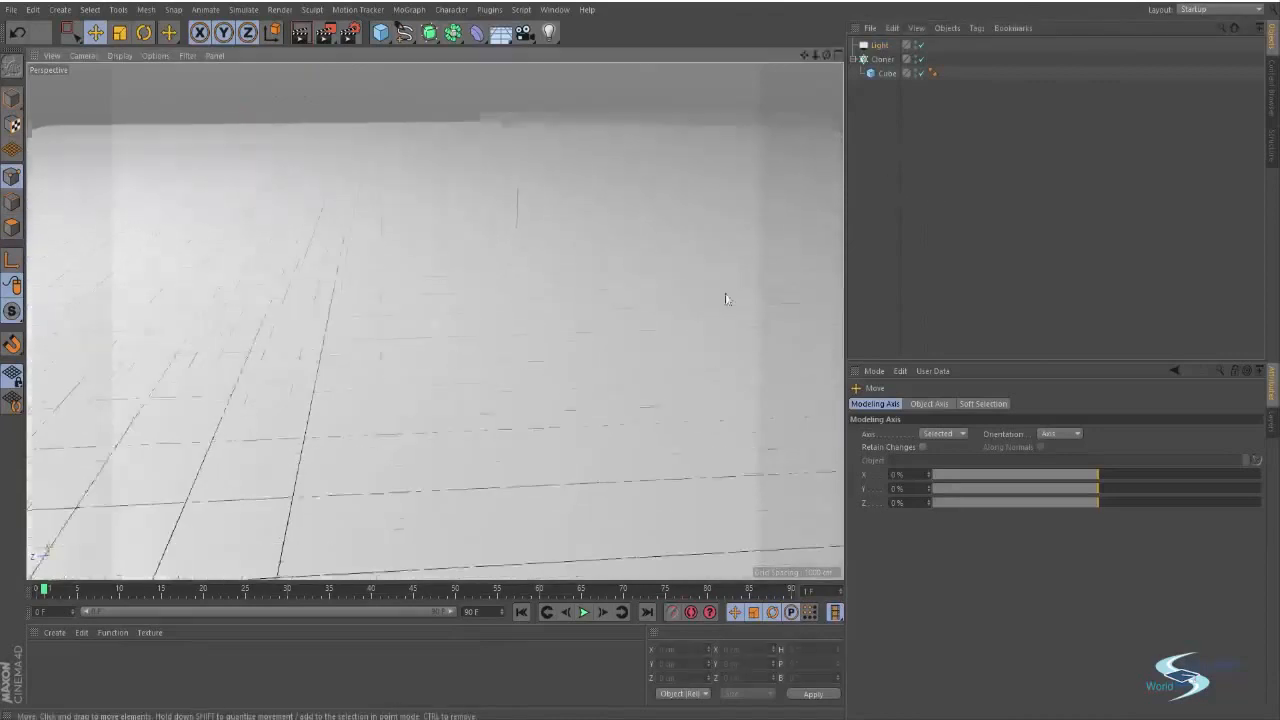
alt+drag(522, 342, 517, 268)
key(ctrl+r)
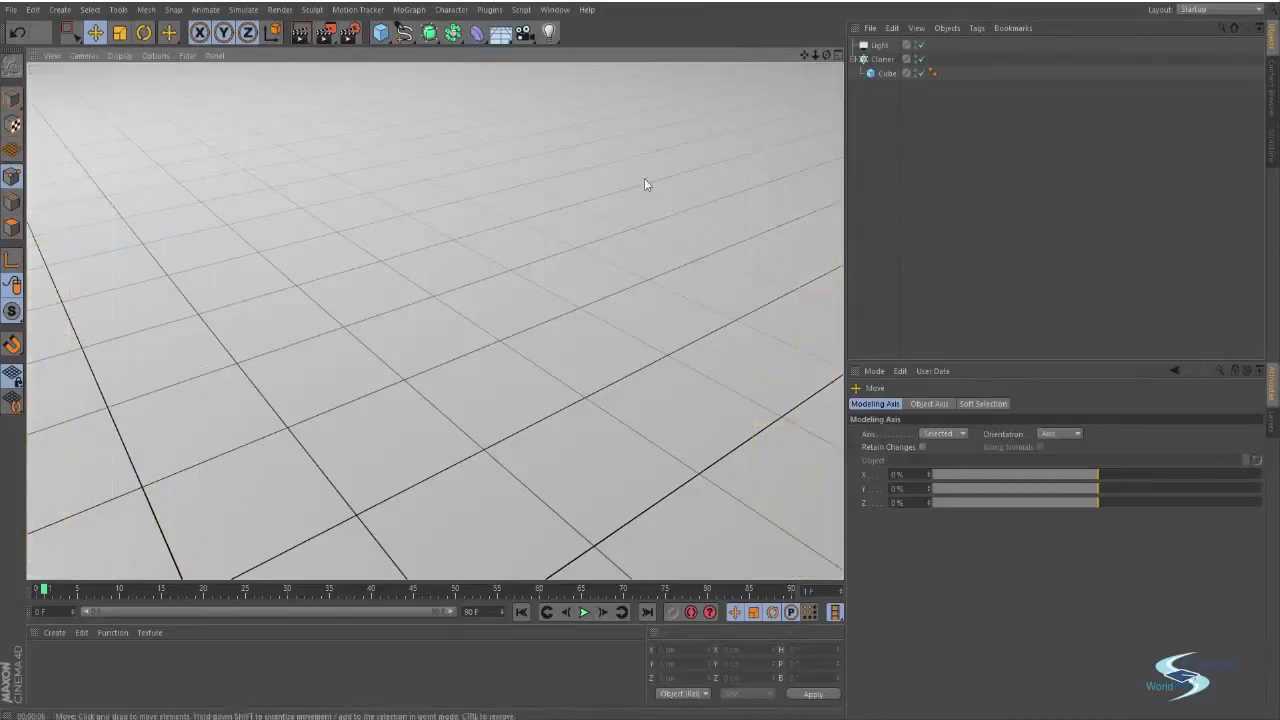
scroll(548, 174, down, 5)
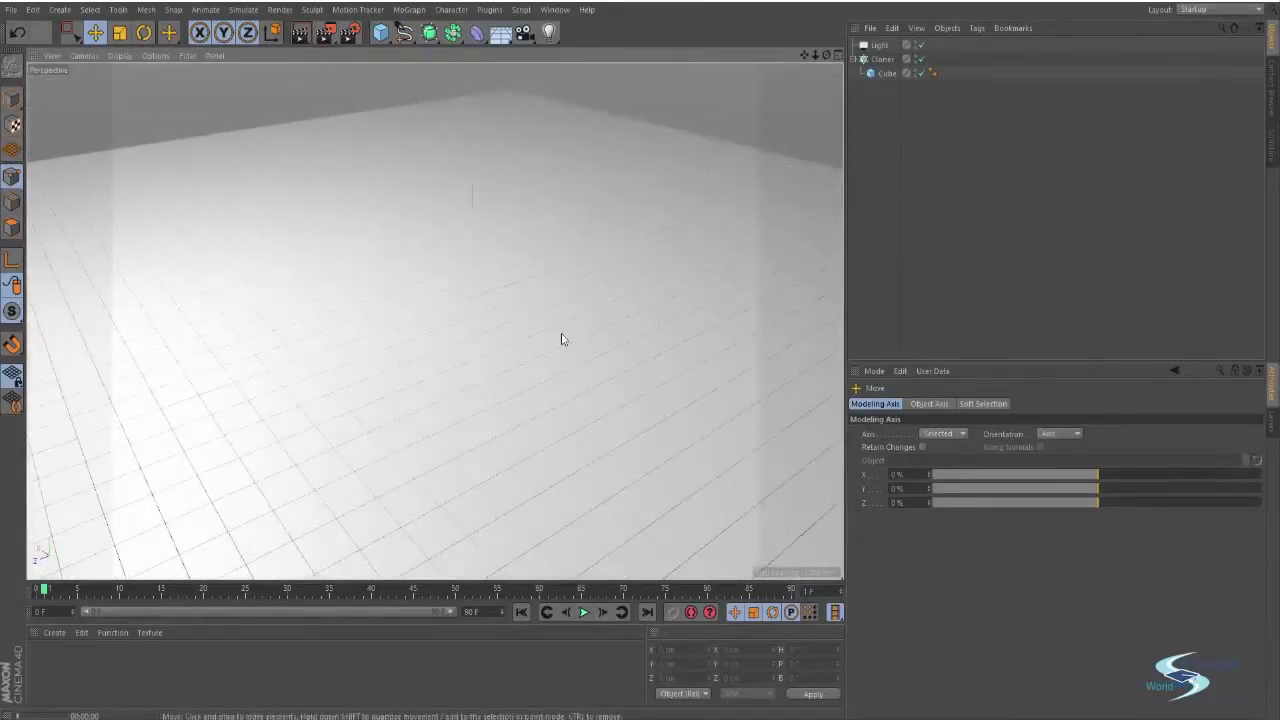
key(ctrl+r)
alt+drag(569, 322, 437, 282)
scroll(401, 317, down, 3)
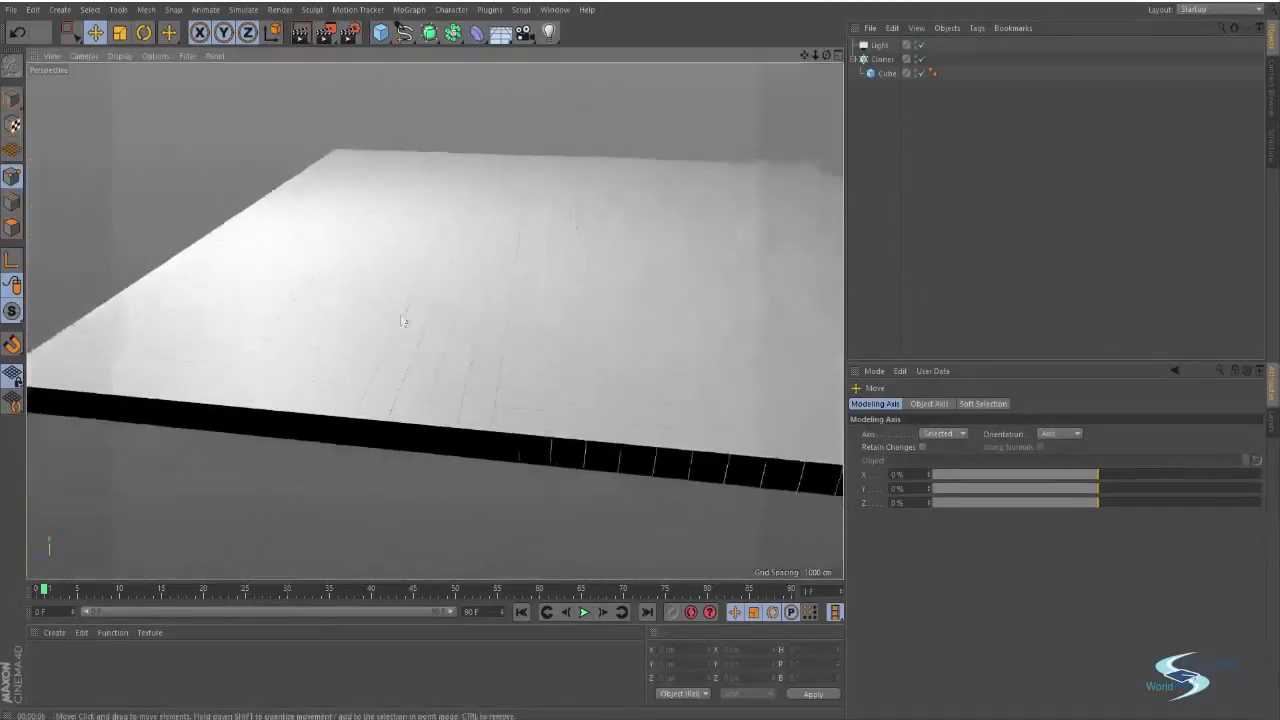
Step: Convert the cube inside the Cloner into an editable polygon object
click(885, 73)
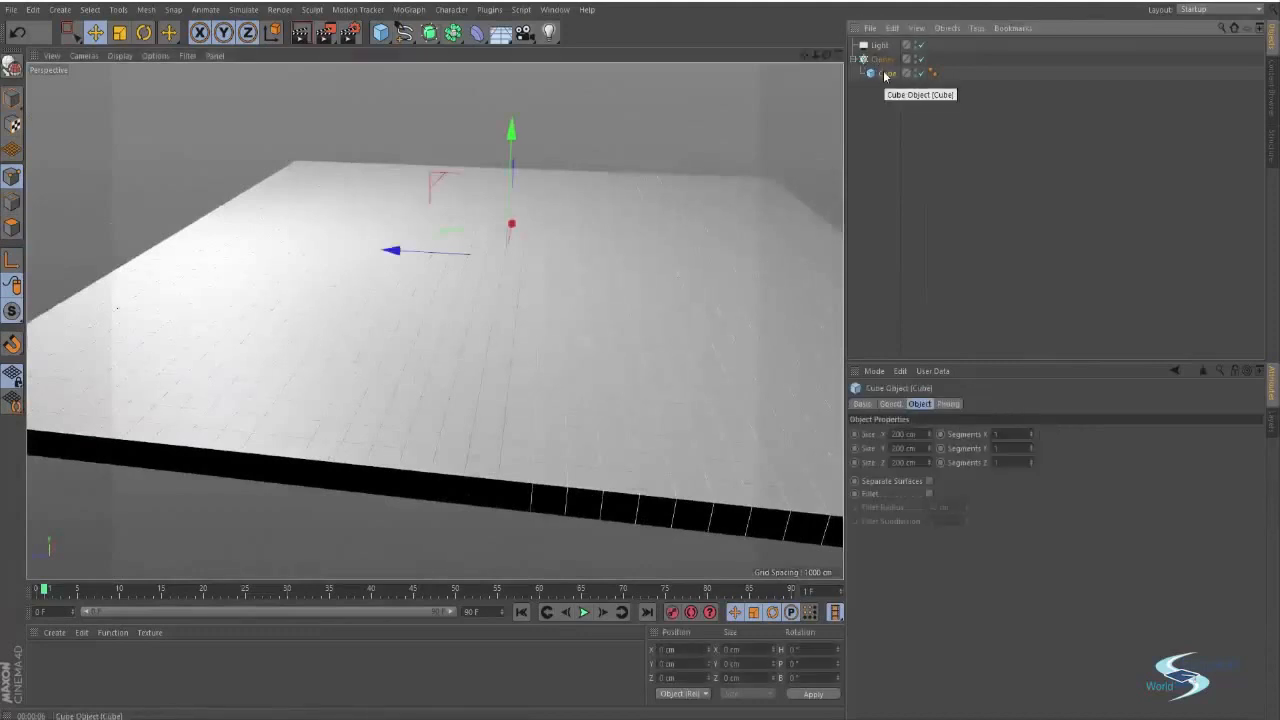
key(c)
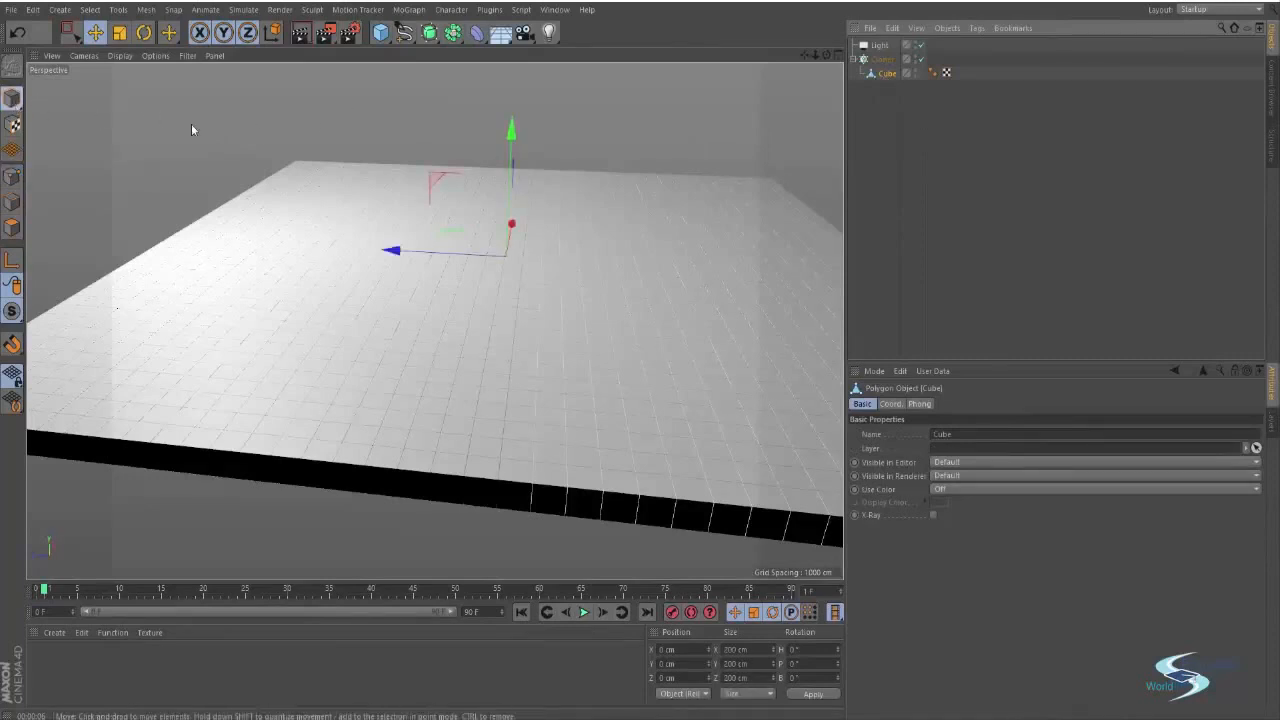
Step: Try scaling the cube along its individual axes to open gaps between the clones, and undo the changes
key(t)
drag(513, 133, 515, 243)
key(ctrl+z)
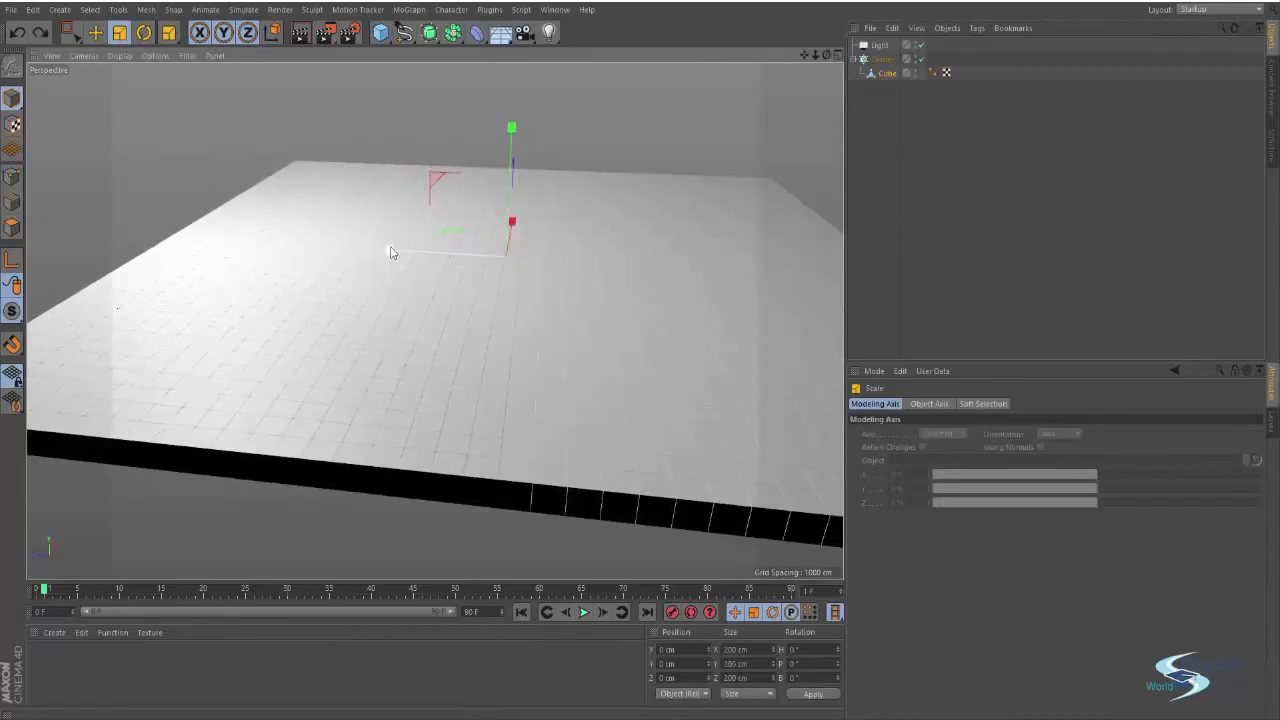
drag(390, 250, 449, 251)
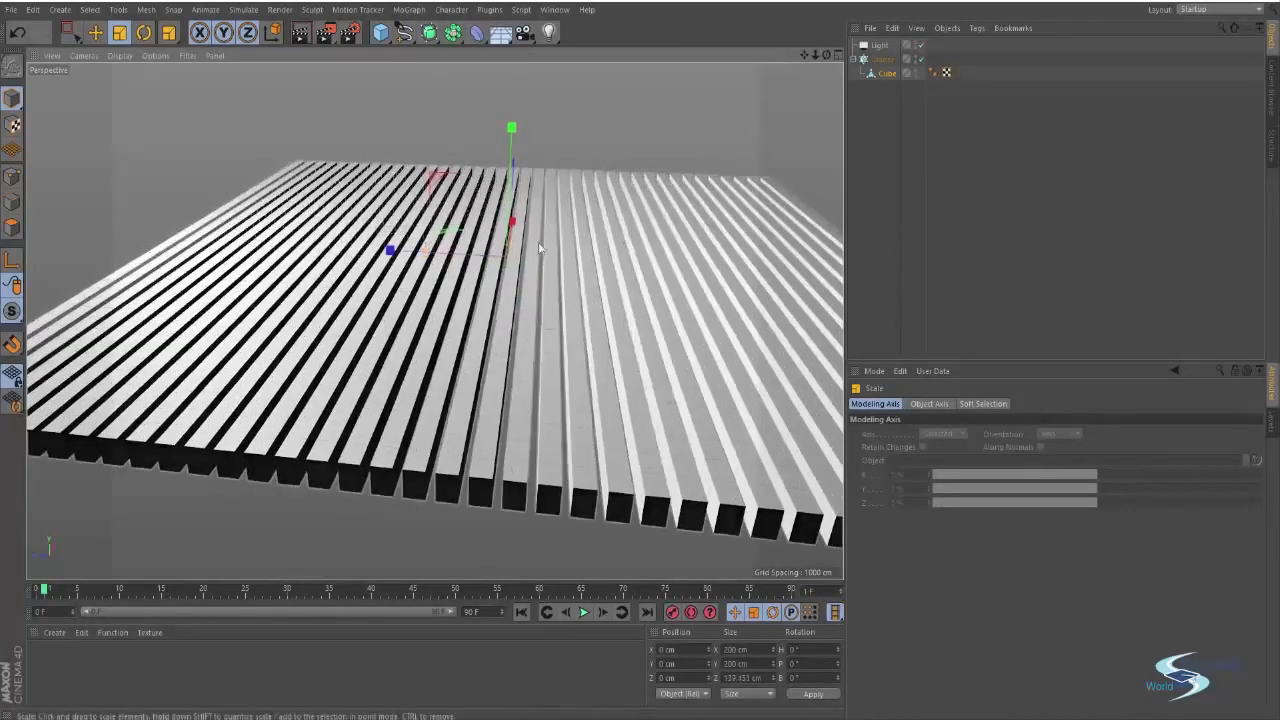
alt+drag(540, 248, 558, 226)
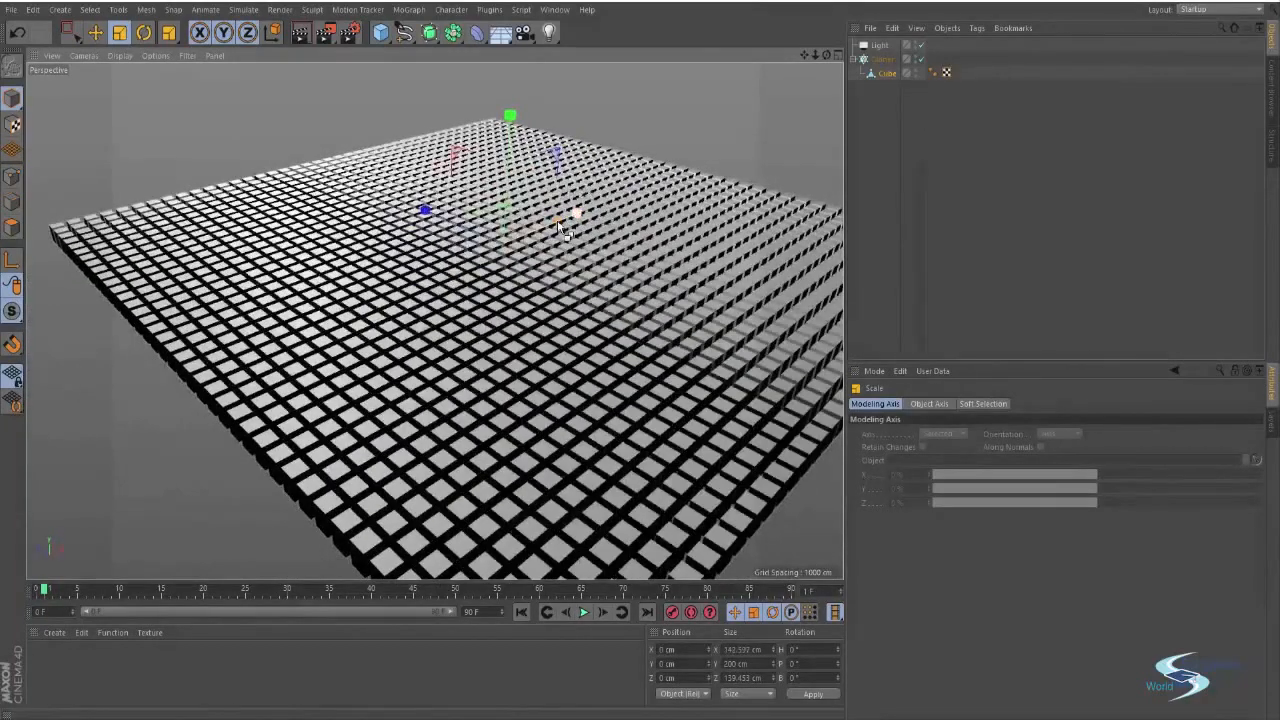
key(ctrl+z)
key(ctrl+z)
key(e)
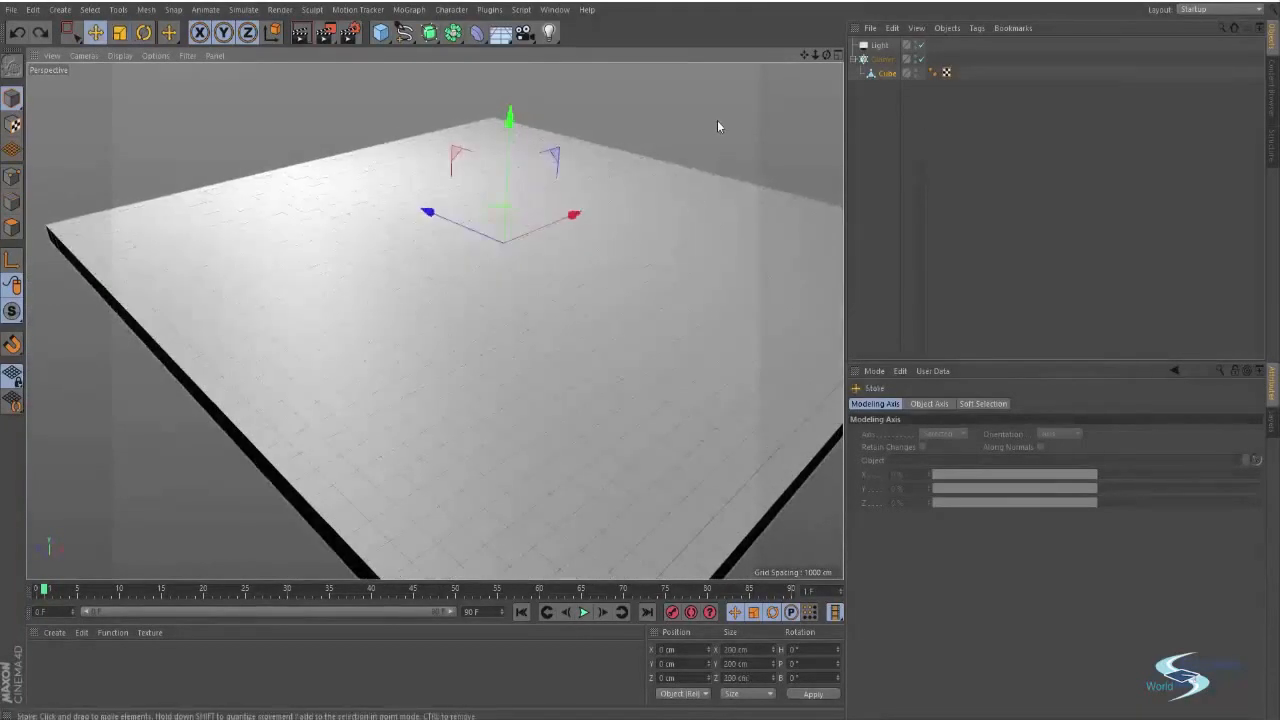
Step: Scale the cube up along its Y axis only, making the whole cloned floor thicker
click(908, 86)
click(893, 74)
key(t)
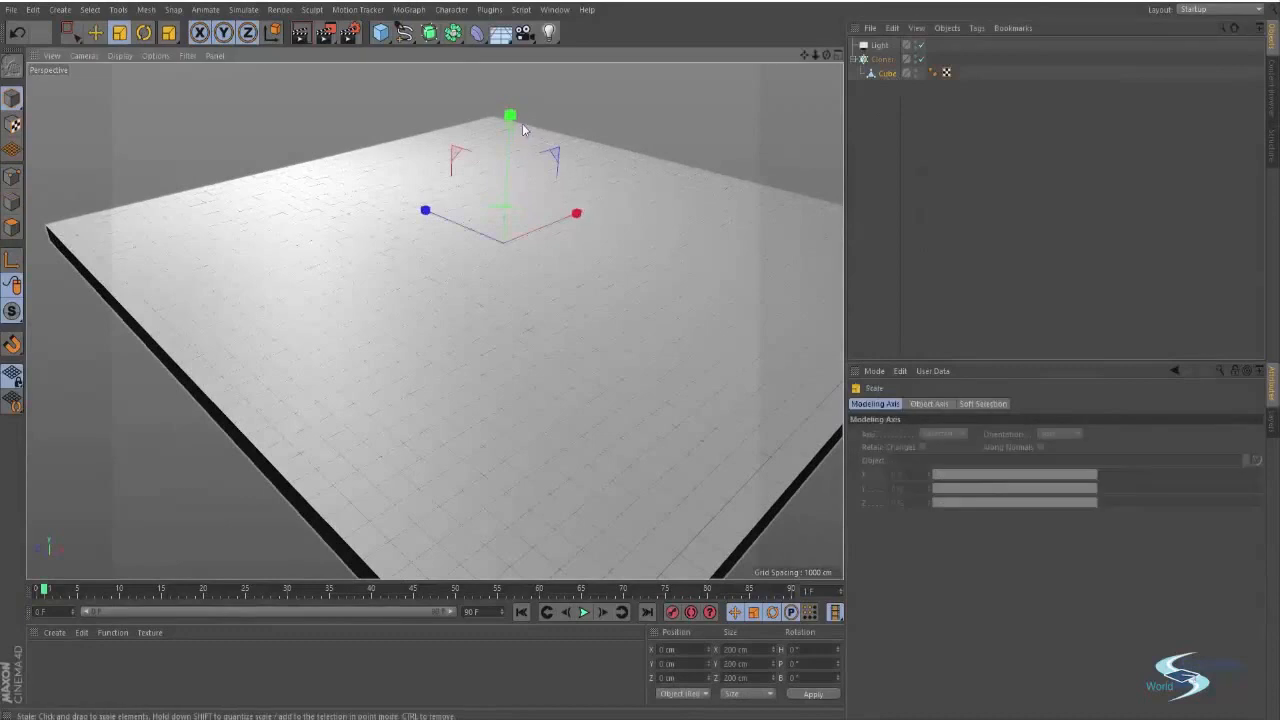
drag(510, 112, 599, 145)
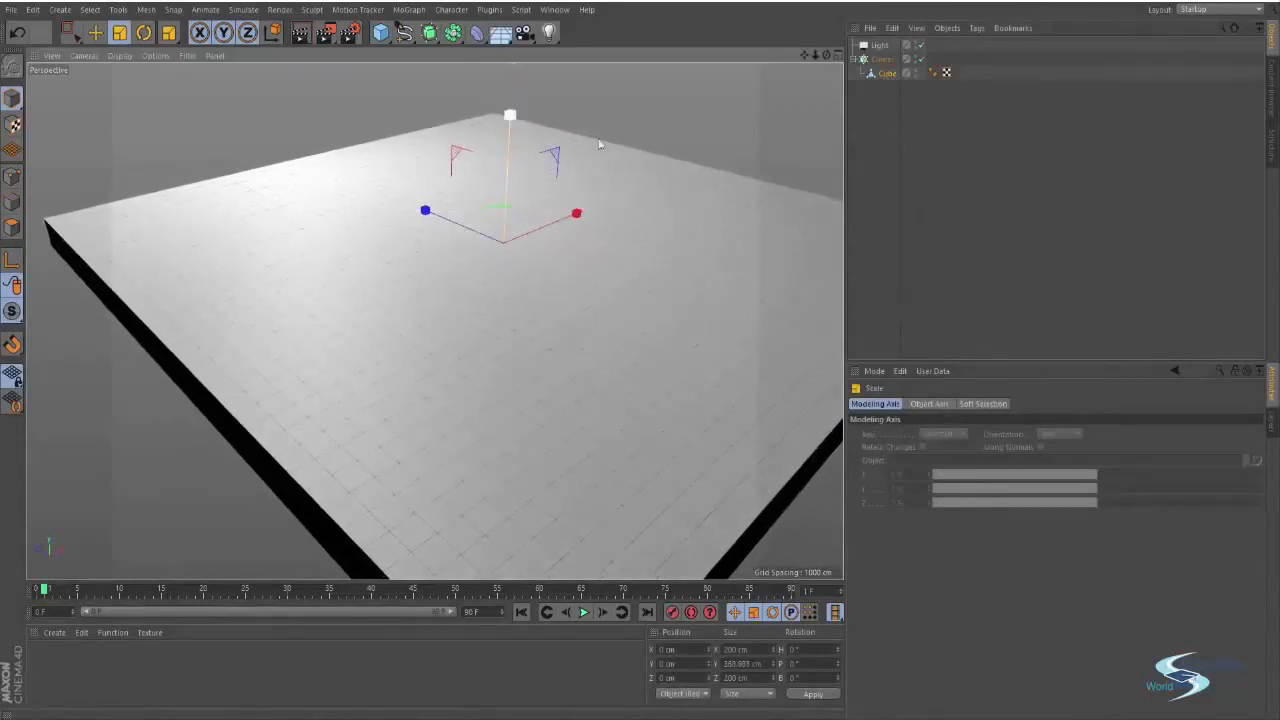
click(865, 146)
Step: Add a Random effector to the Cloner
alt+drag(692, 158, 587, 261)
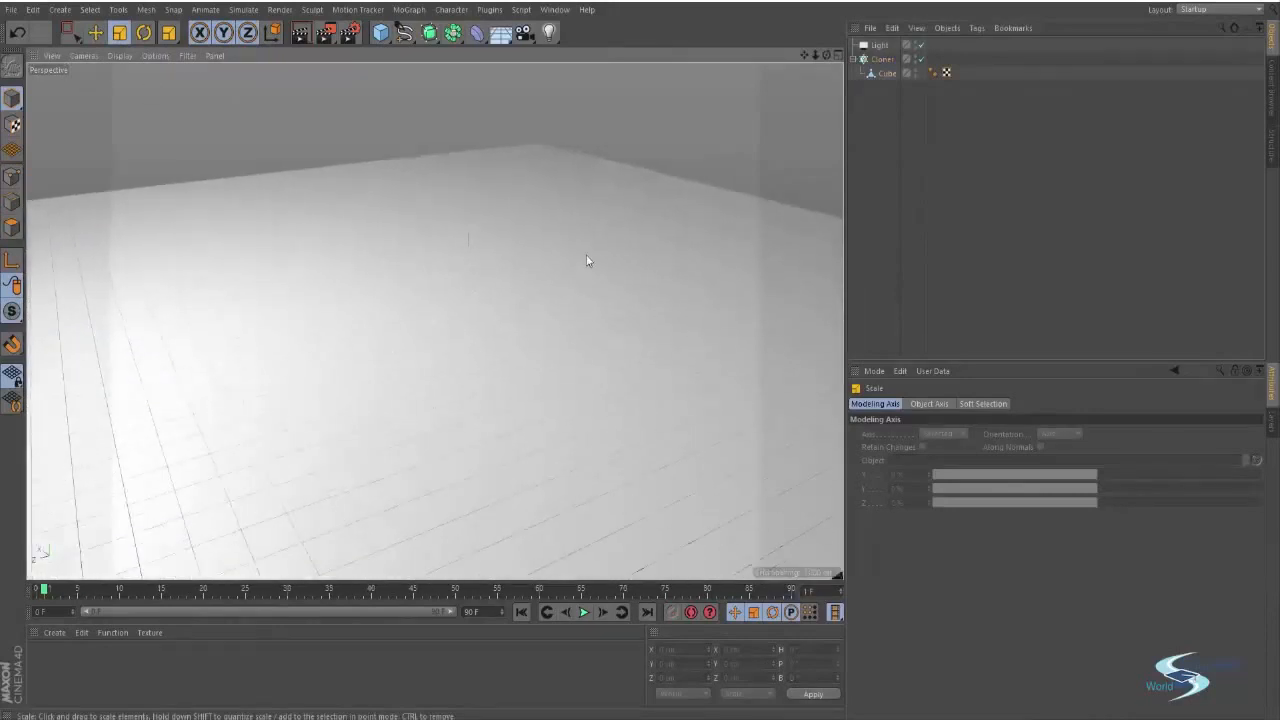
click(882, 59)
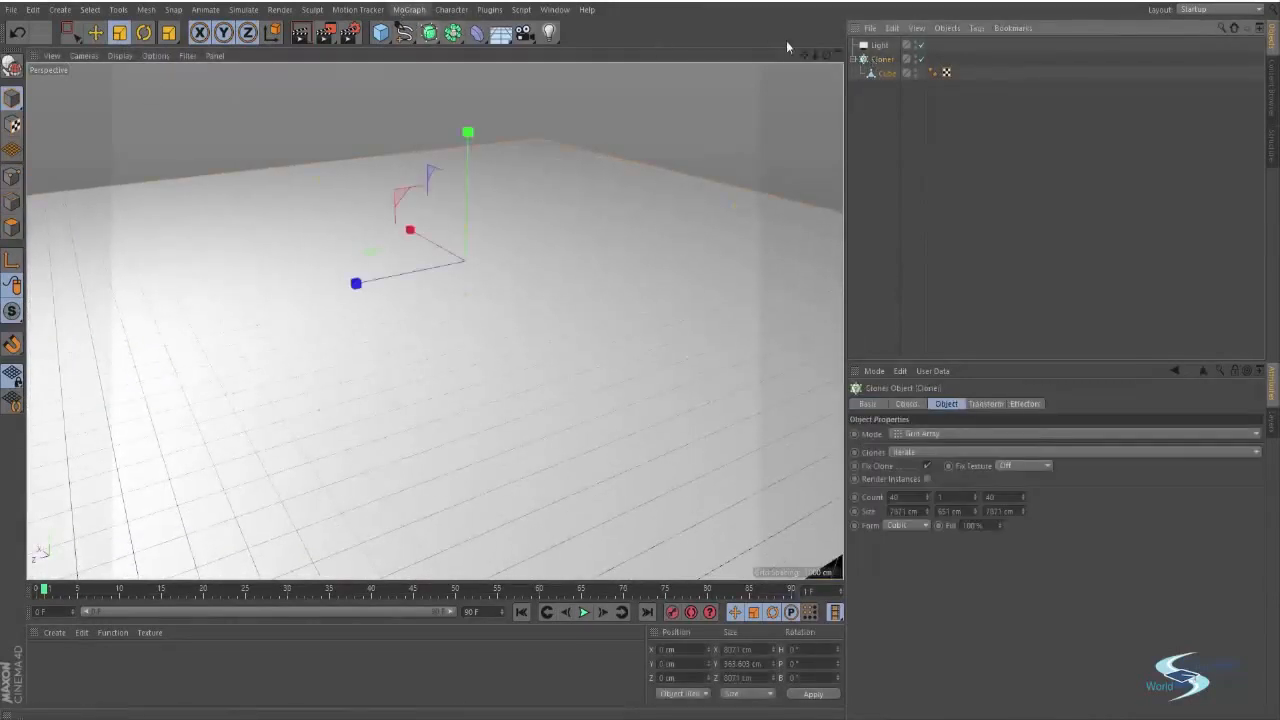
click(412, 9)
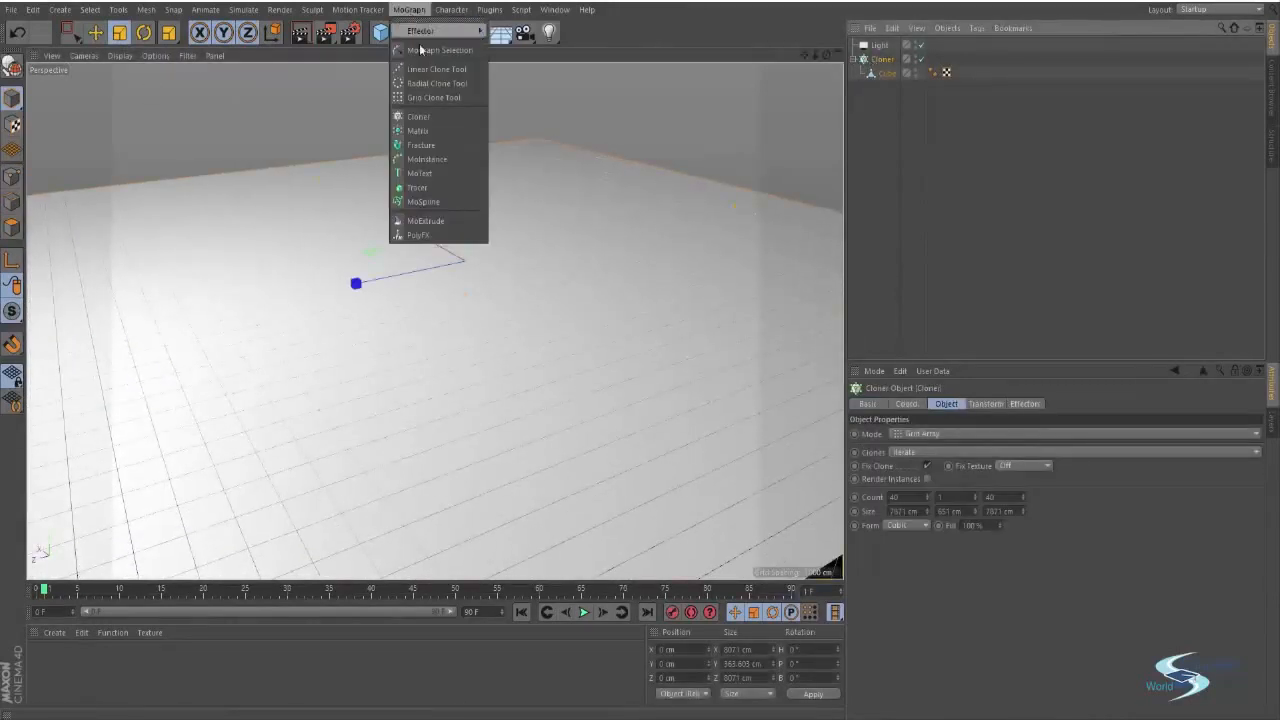
mouse_move(461, 33)
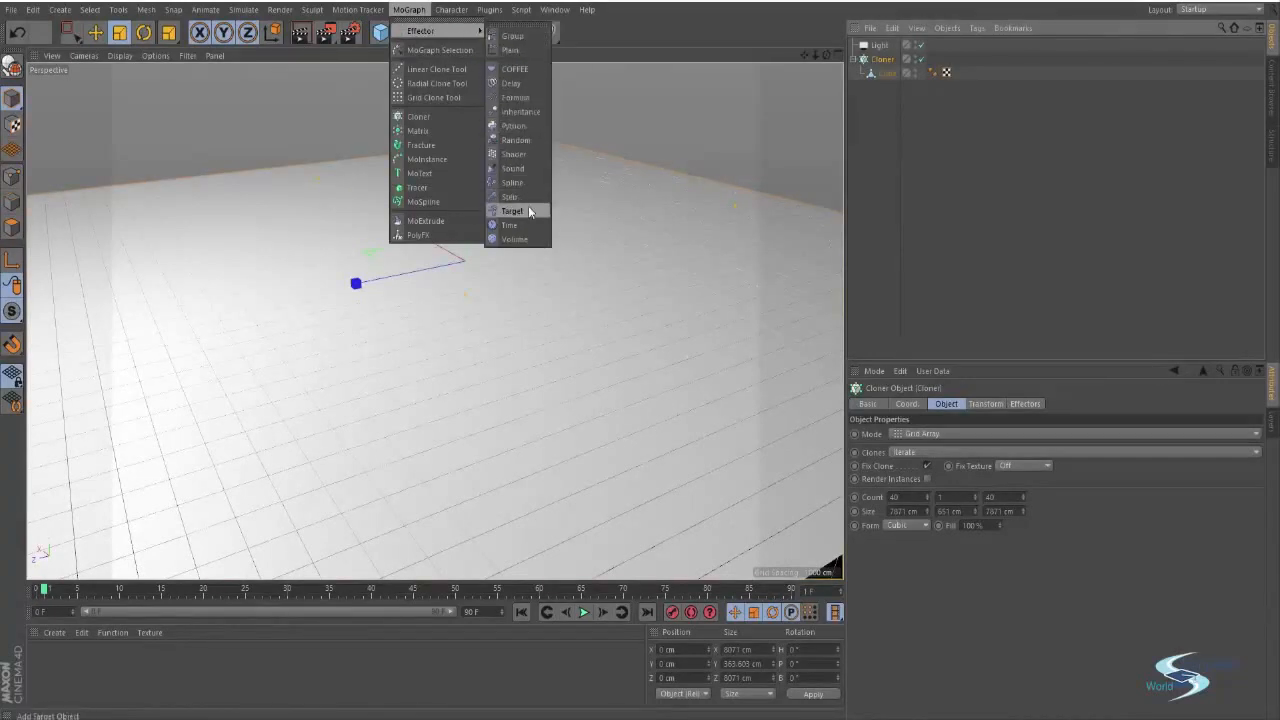
click(532, 143)
alt+drag(515, 165, 475, 208)
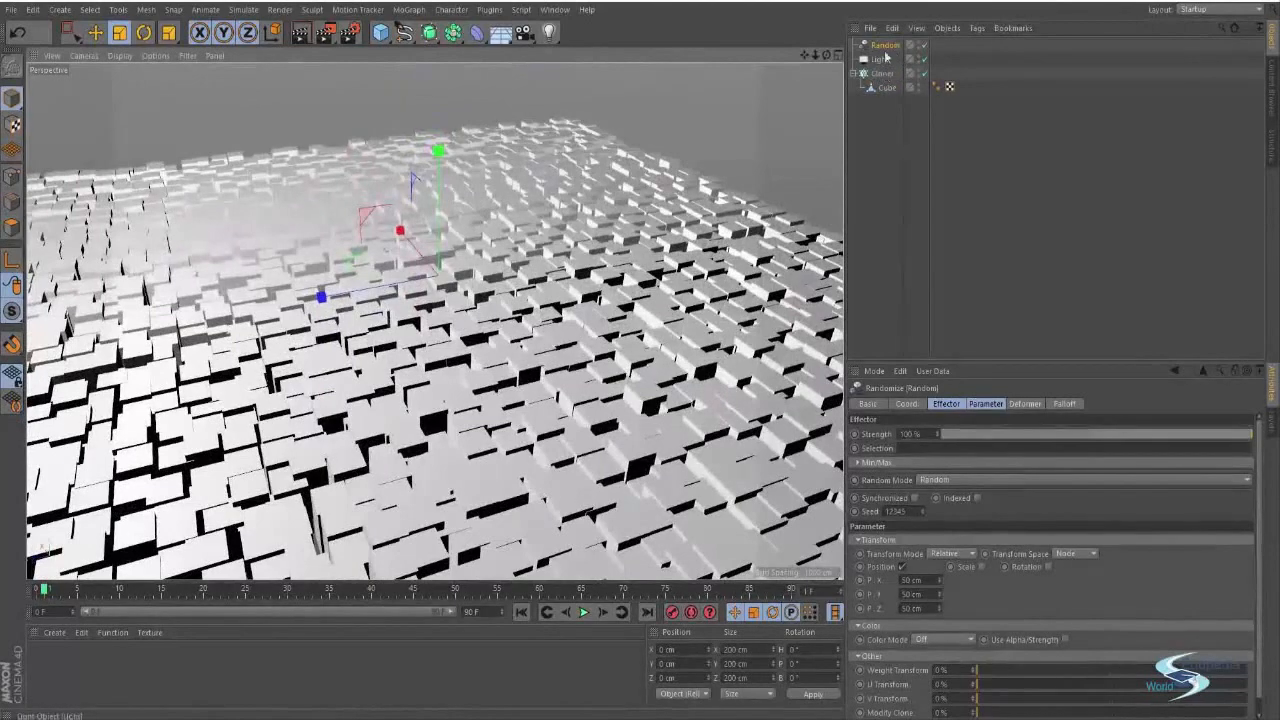
Step: Set the Random effector's position offset to 0 cm in X and Z, leaving only the Y offset active
click(880, 74)
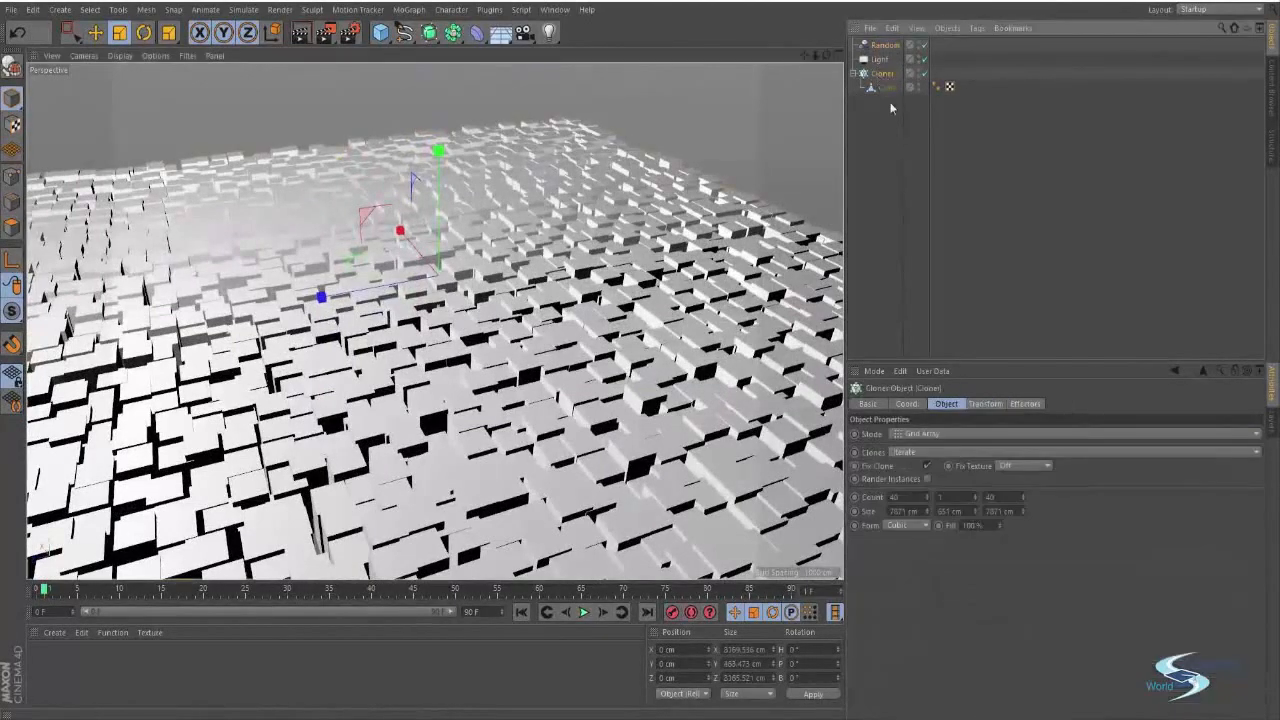
click(885, 46)
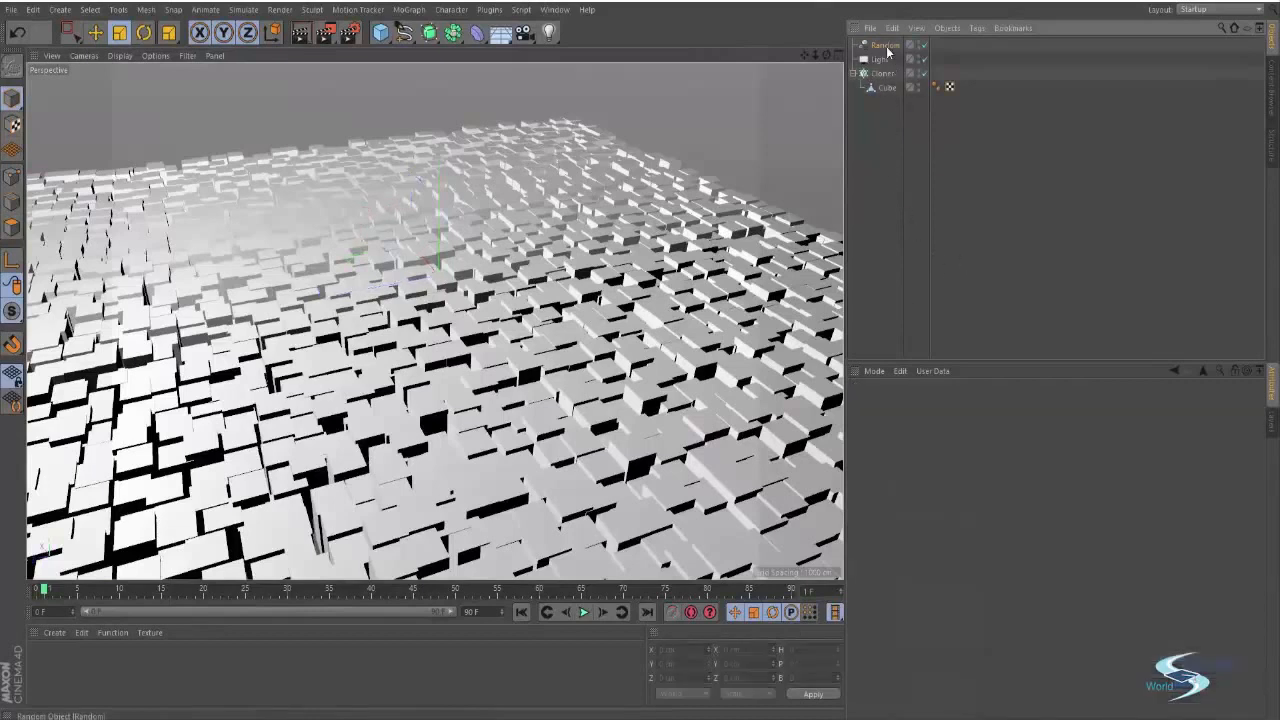
click(957, 405)
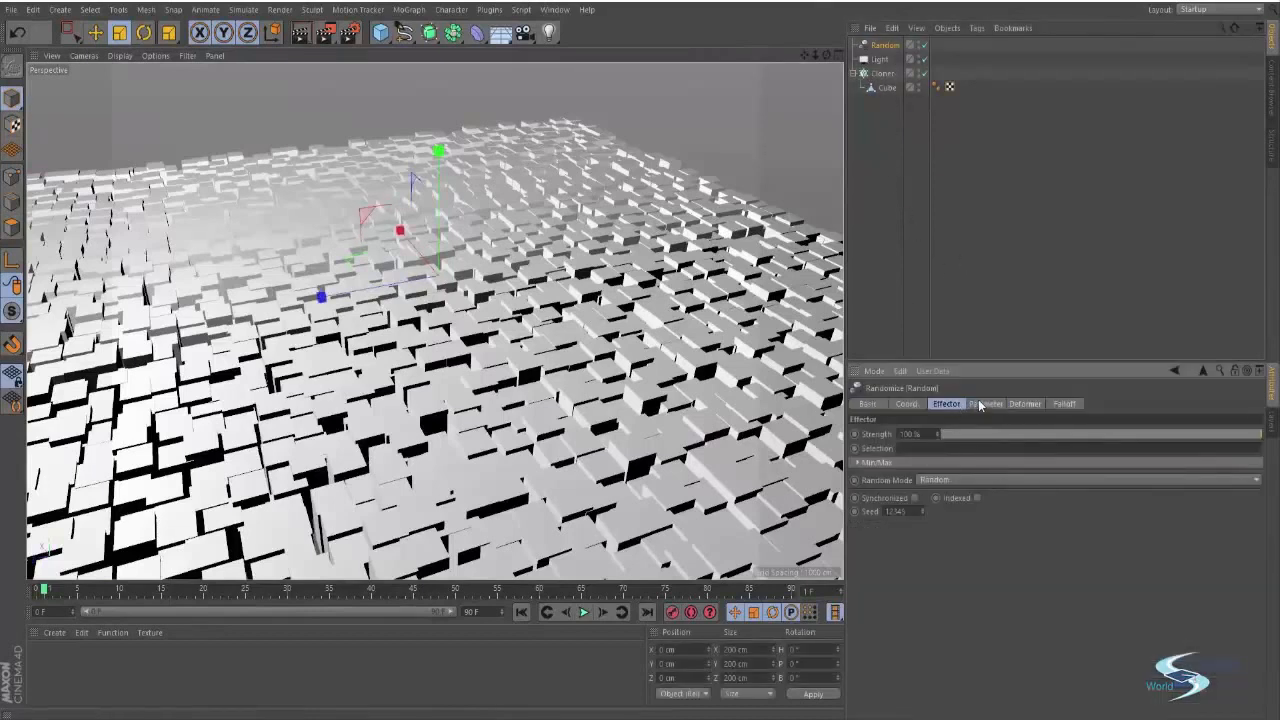
click(981, 404)
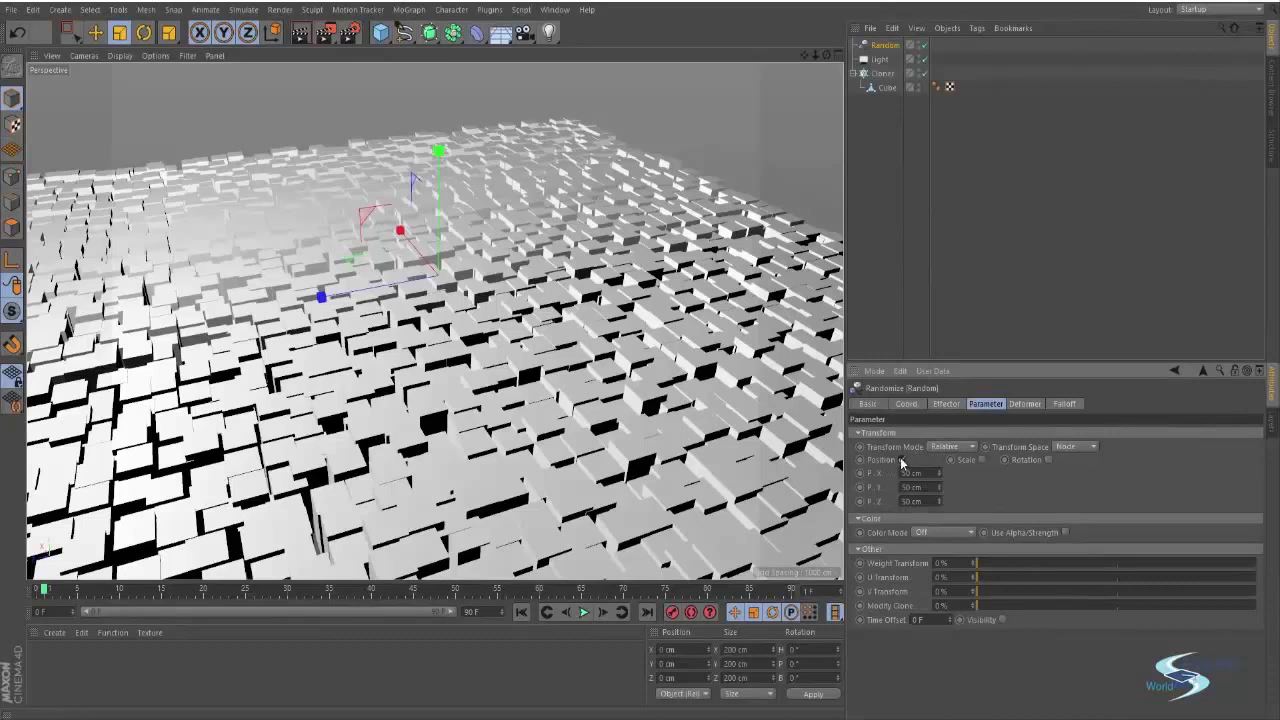
click(941, 447)
text(0)
key(Tab)
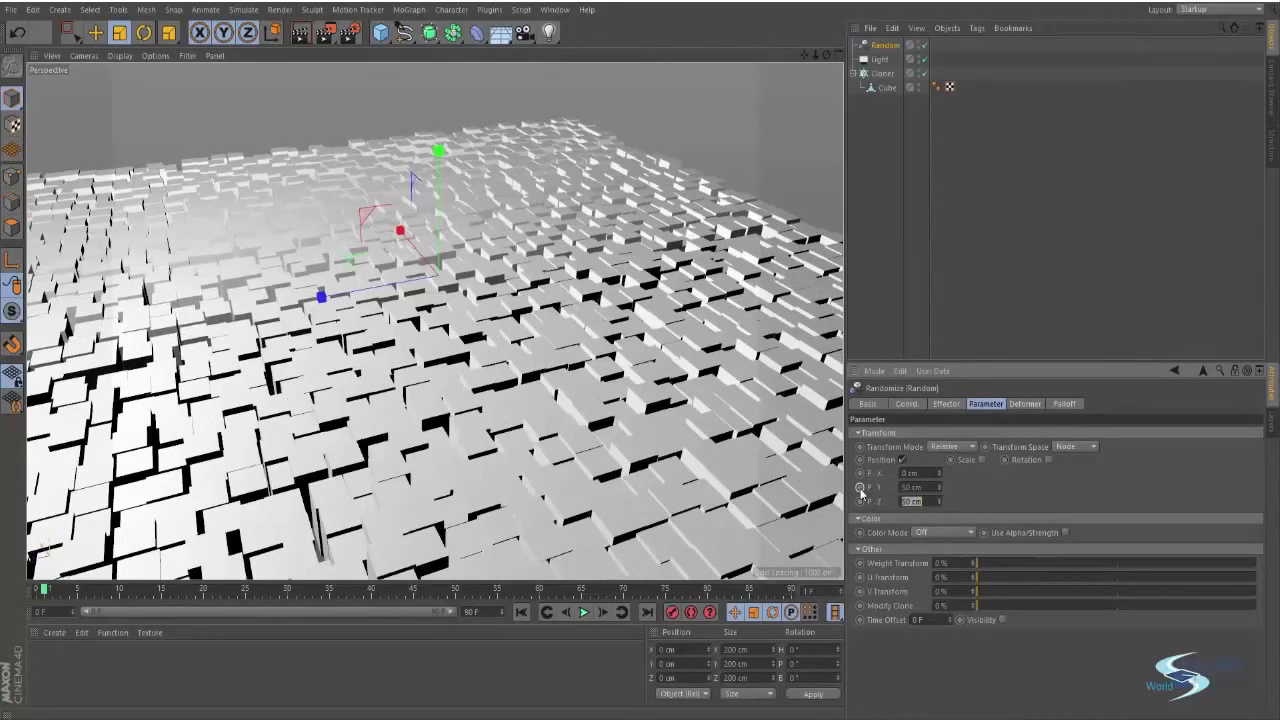
key(Return)
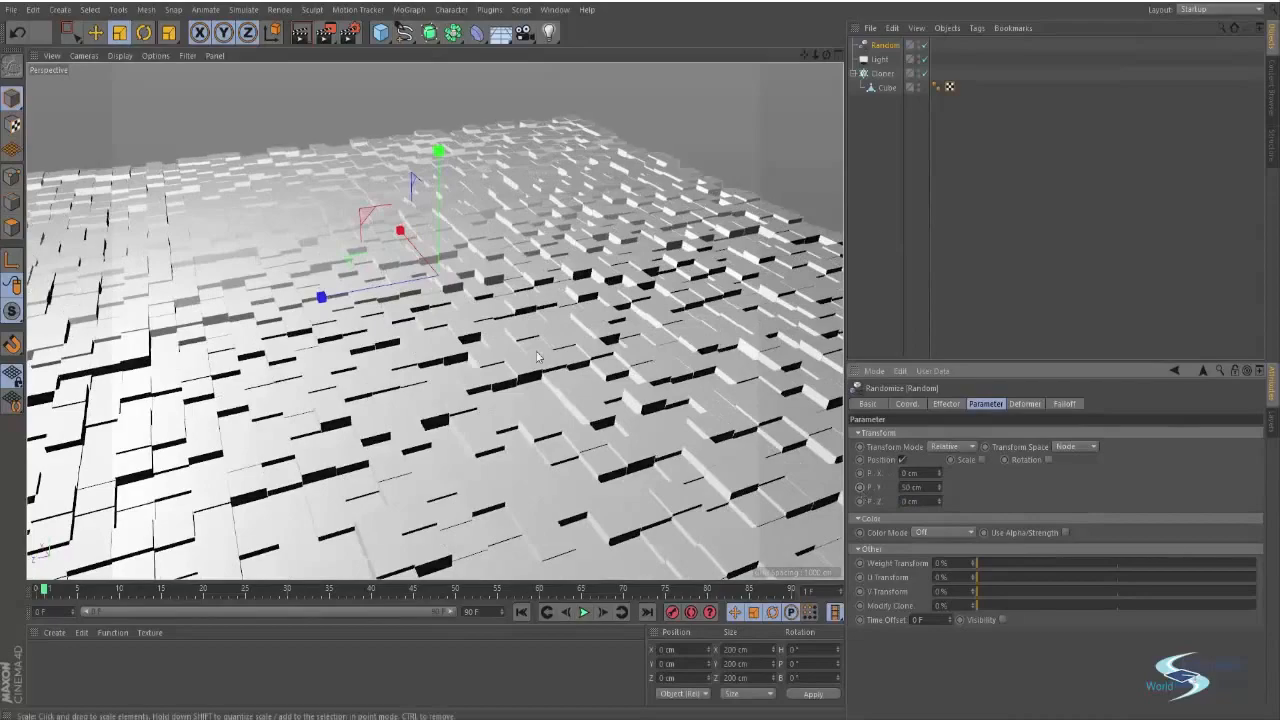
Step: Reduce the Random effector's Y position offset so the cubes differ only slightly in height
alt+middle_drag(507, 323, 620, 135)
alt+drag(602, 233, 448, 304)
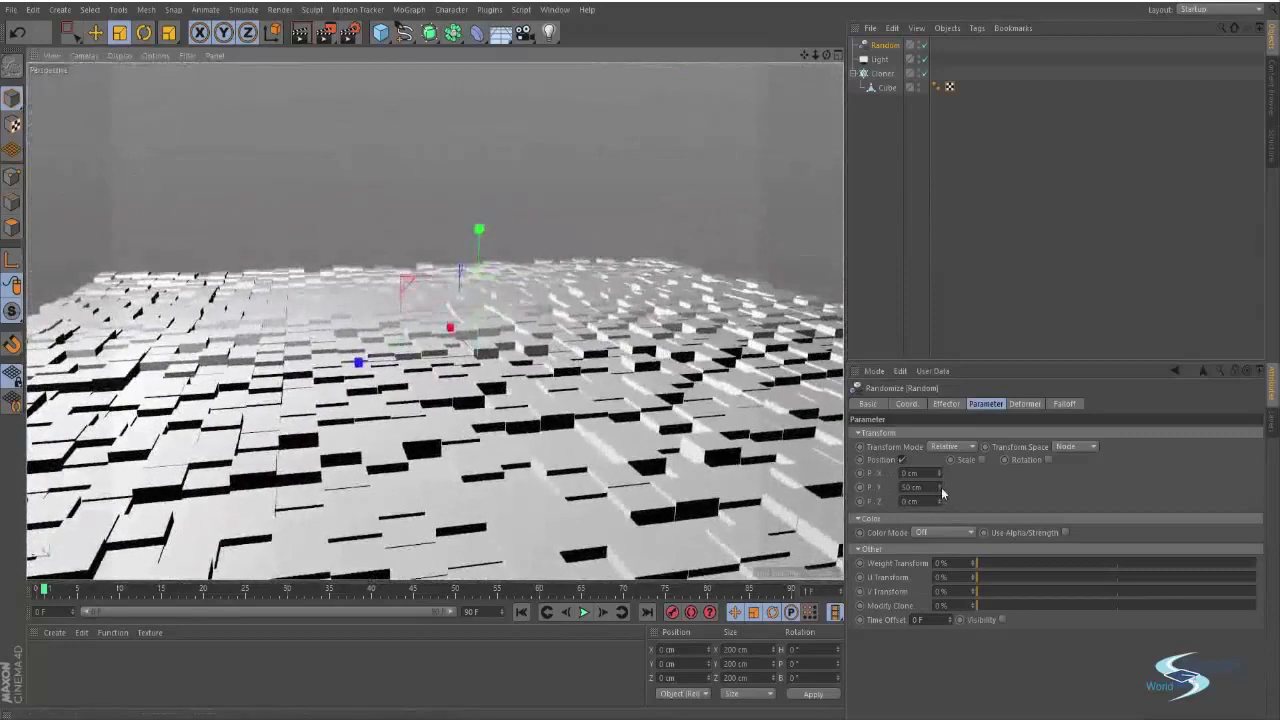
drag(941, 487, 941, 514)
click(881, 296)
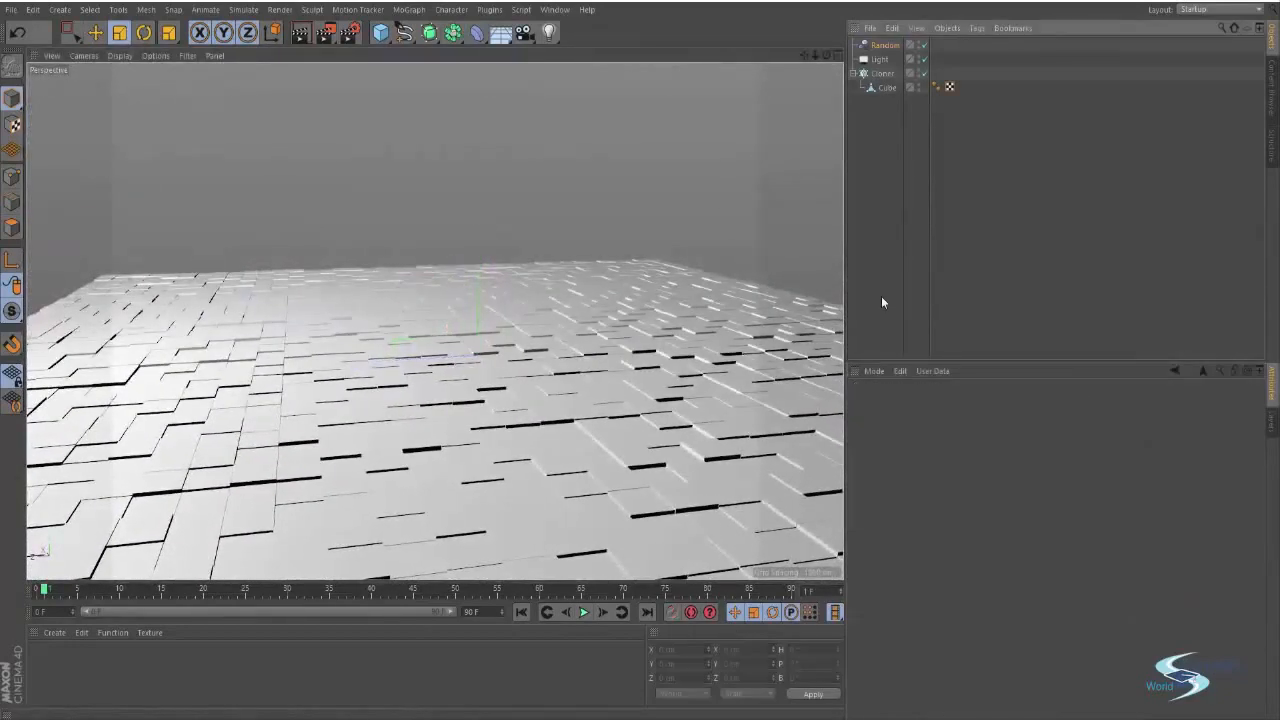
Step: Preview-render the uneven cube floor from two angles to examine its lighting and shadows
alt+drag(620, 314, 680, 297)
alt+right_drag(680, 297, 320, 91)
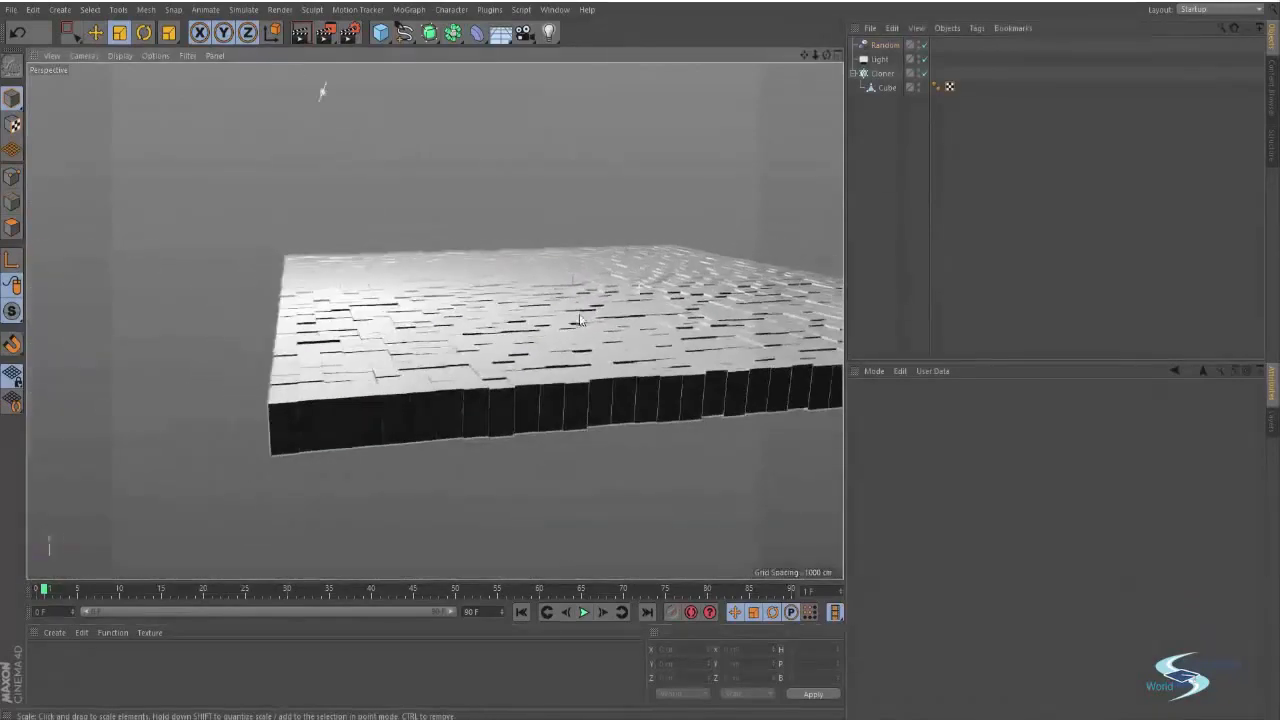
alt+drag(320, 91, 229, 100)
alt+right_drag(229, 100, 641, 332)
key(ctrl+r)
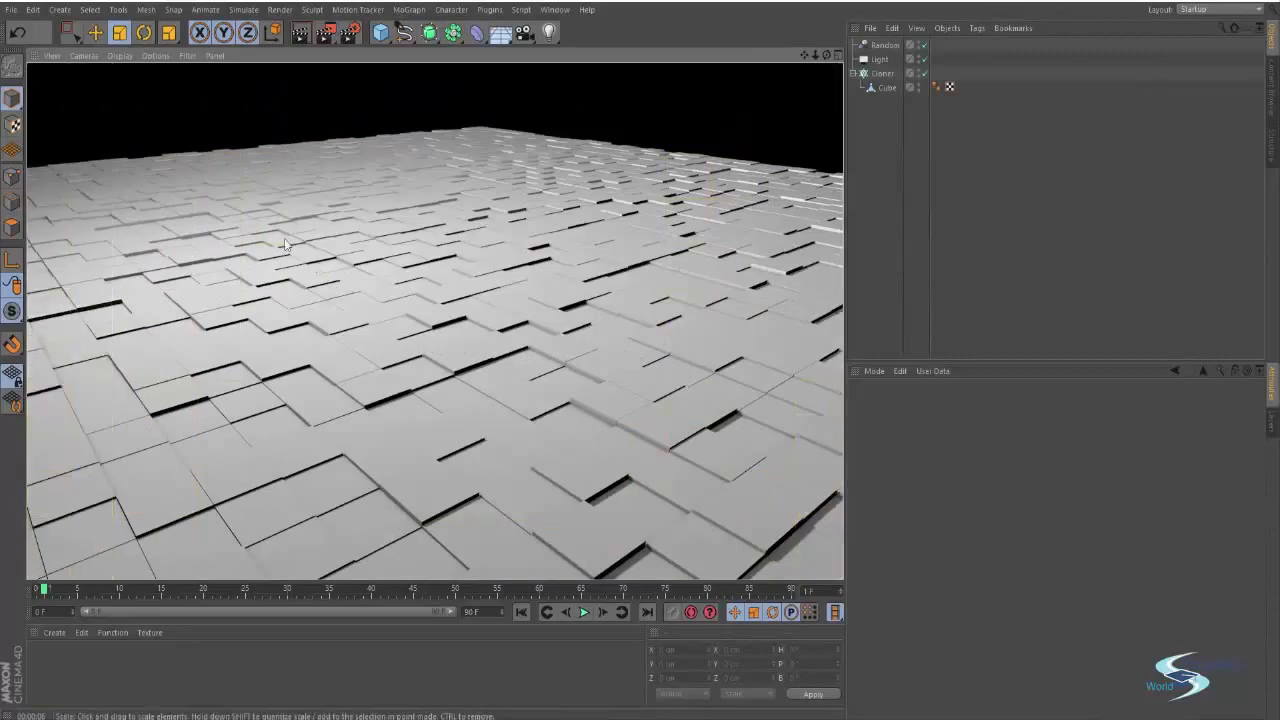
alt+drag(285, 245, 559, 408)
key(ctrl+r)
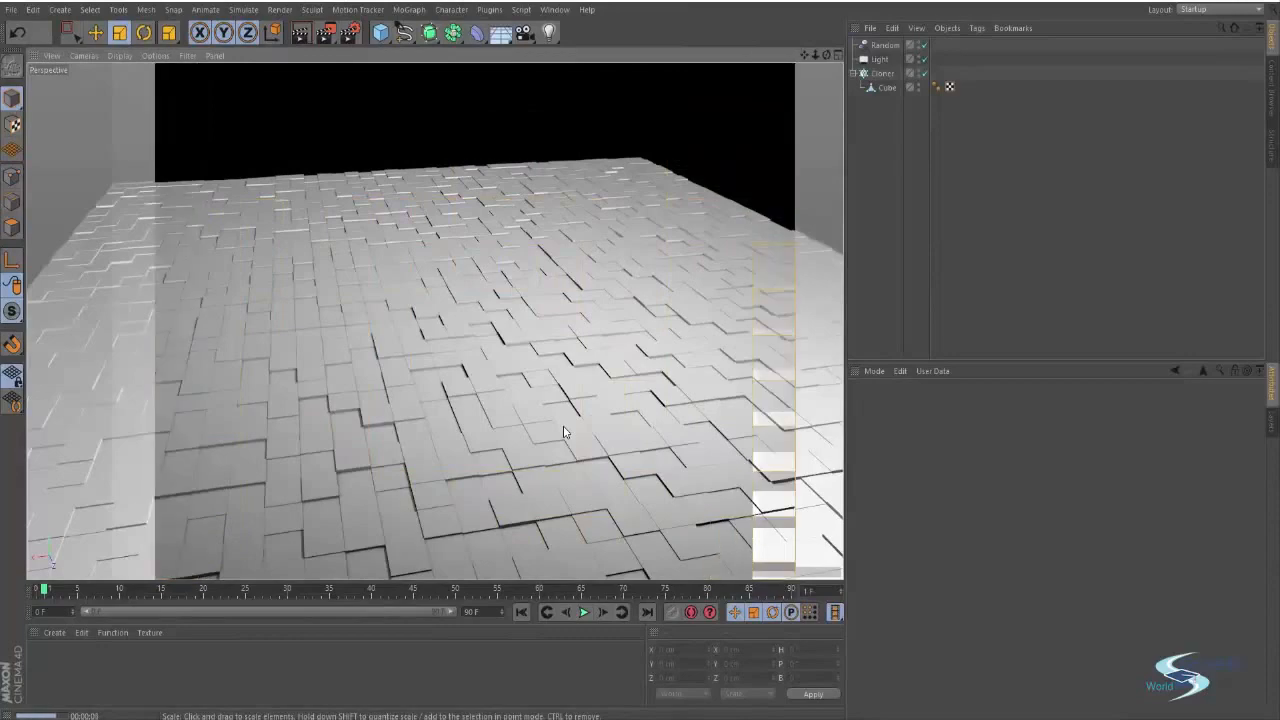
Step: Move the area light about 1890 cm along its X axis across the cube floor
alt+drag(659, 340, 540, 300)
alt+right_drag(540, 300, 430, 215)
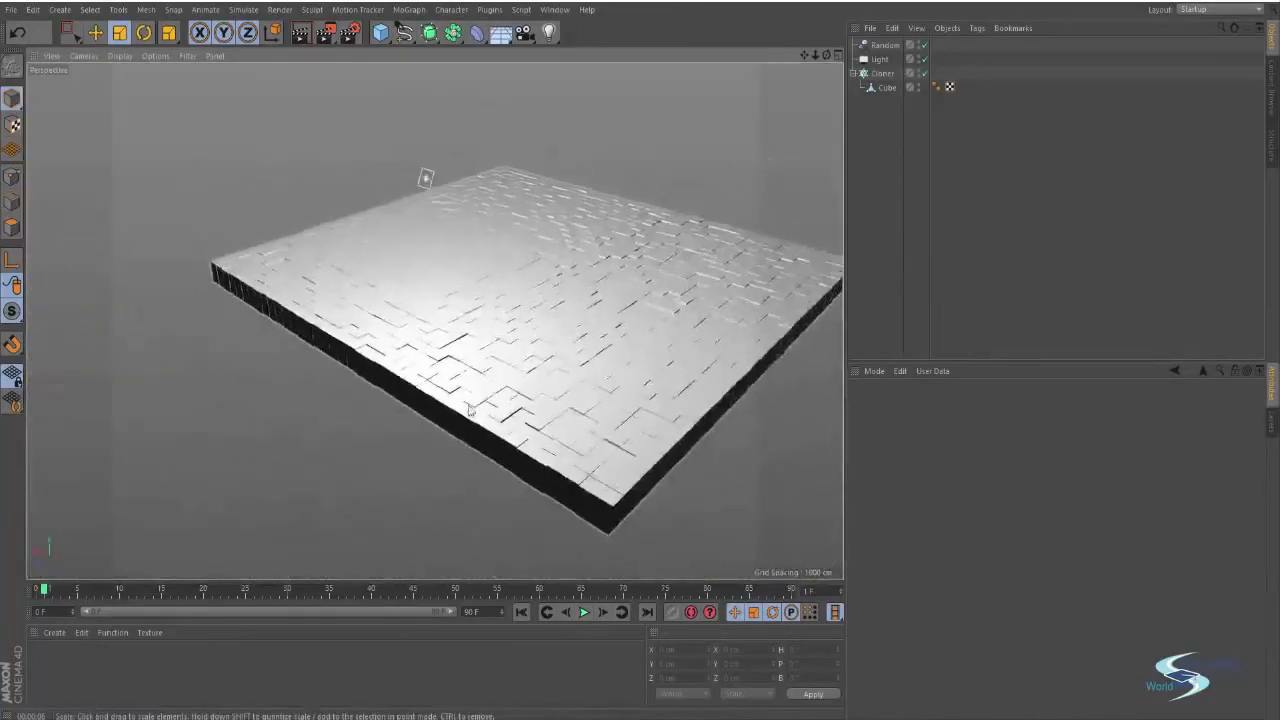
alt+middle_drag(430, 215, 428, 258)
click(407, 247)
key(r)
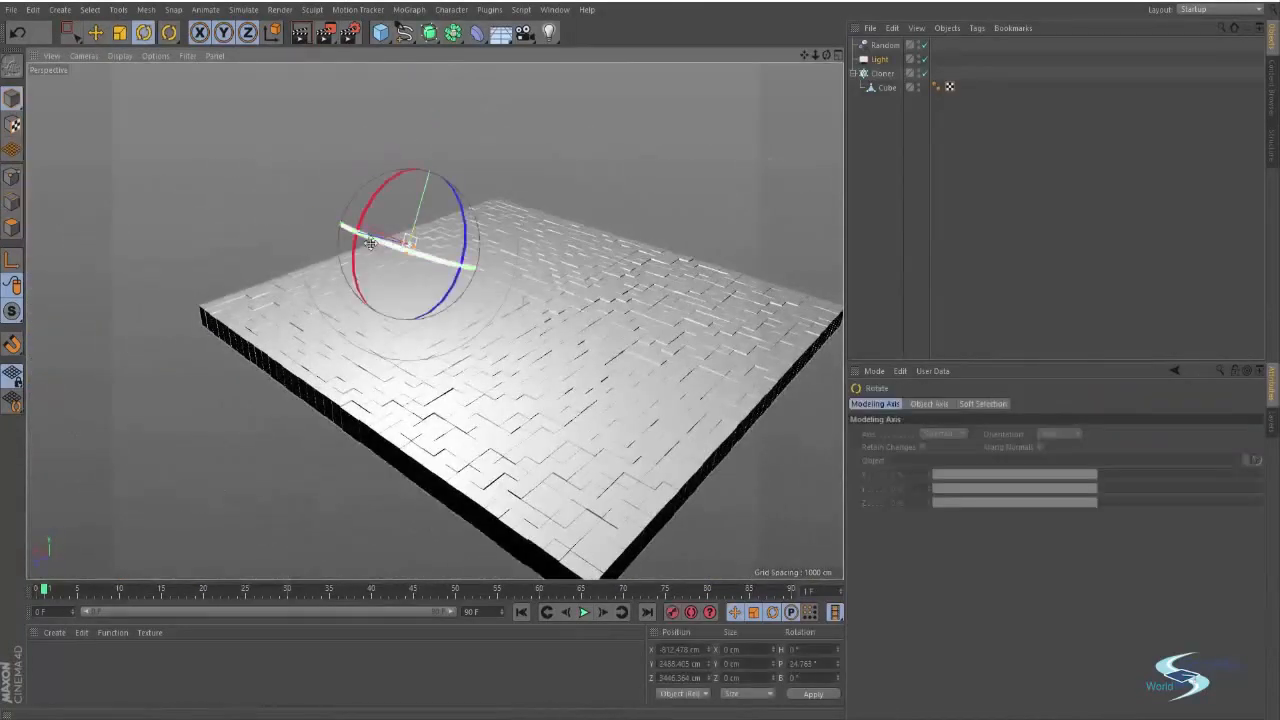
key(e)
drag(340, 225, 455, 291)
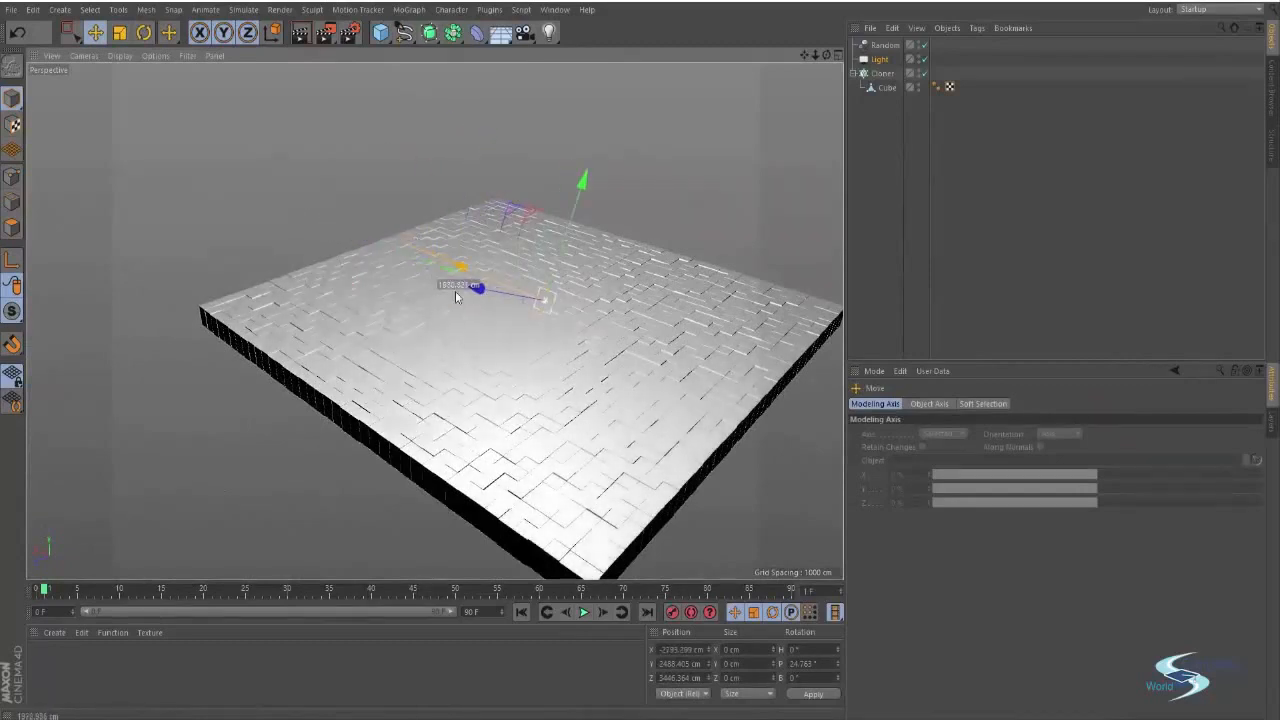
Step: Rotate the area light to a heading of about 38° and enlarge it uniformly
key(r)
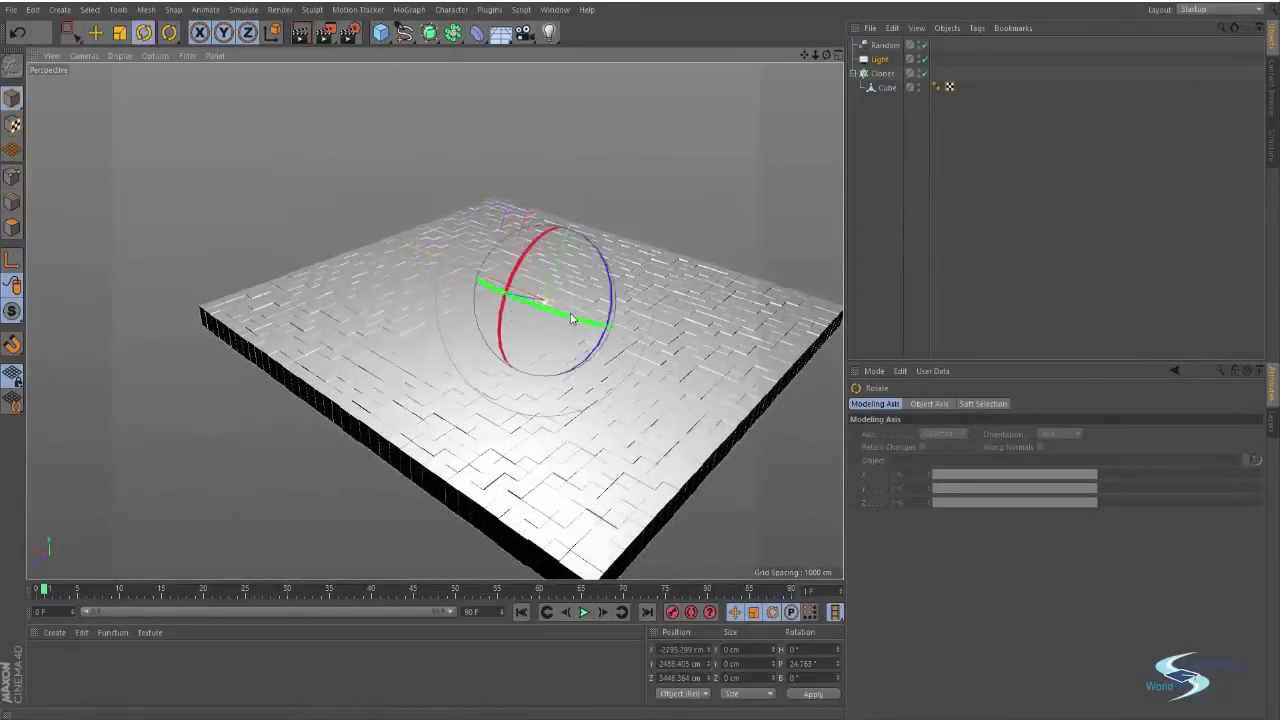
drag(560, 317, 580, 335)
key(t)
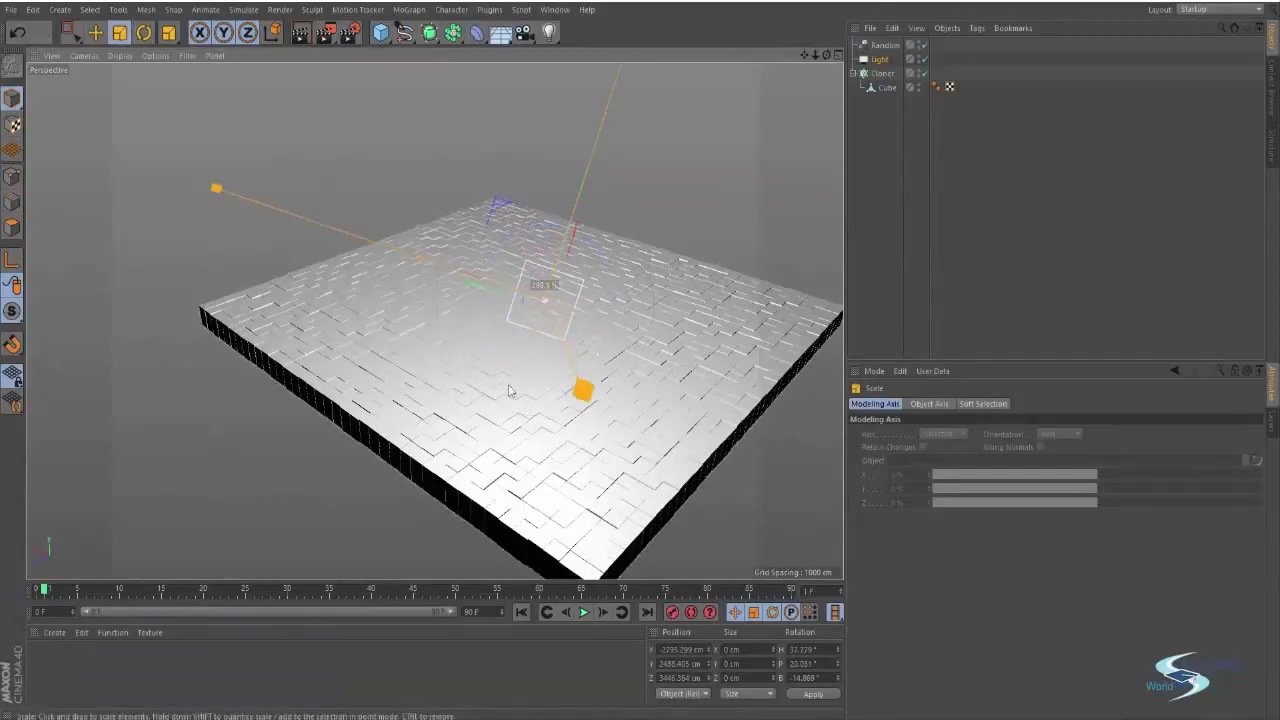
key(e)
click(724, 207)
Step: Preview-render the cube floor from a closer, lower angle to examine the enlarged light's shadows
alt+drag(530, 334, 603, 311)
scroll(603, 311, up, 5)
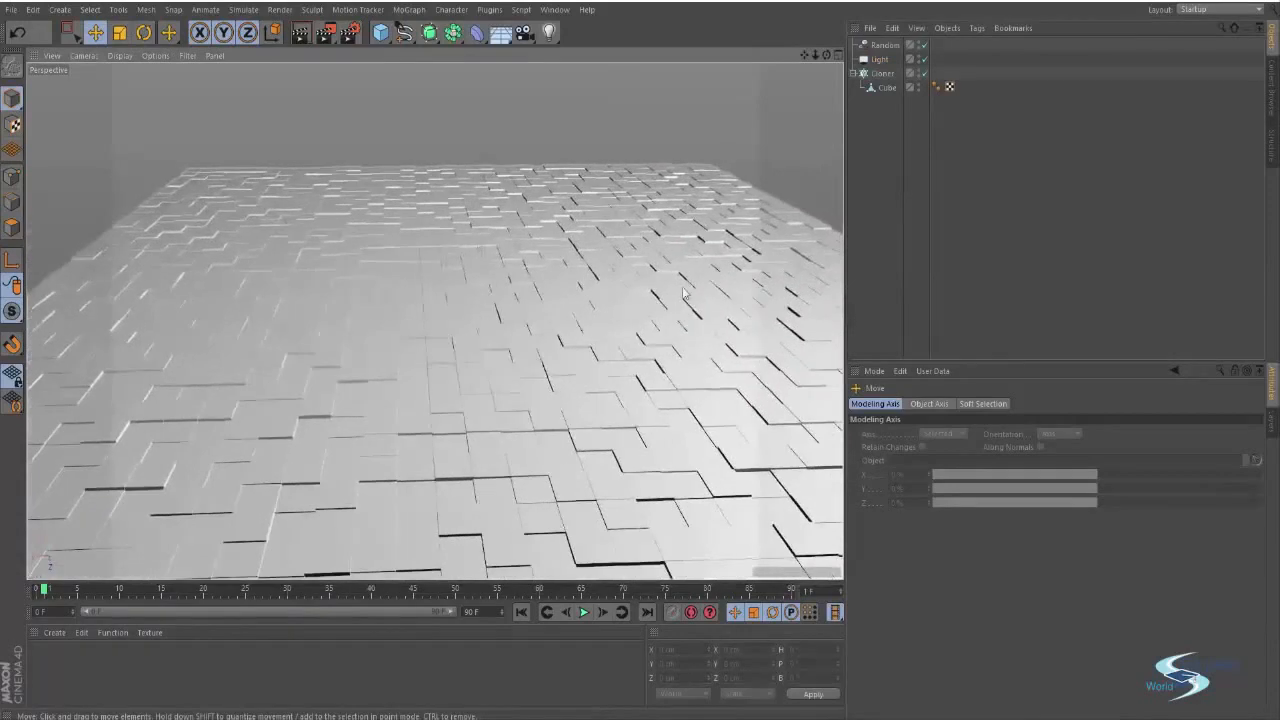
key(ctrl+r)
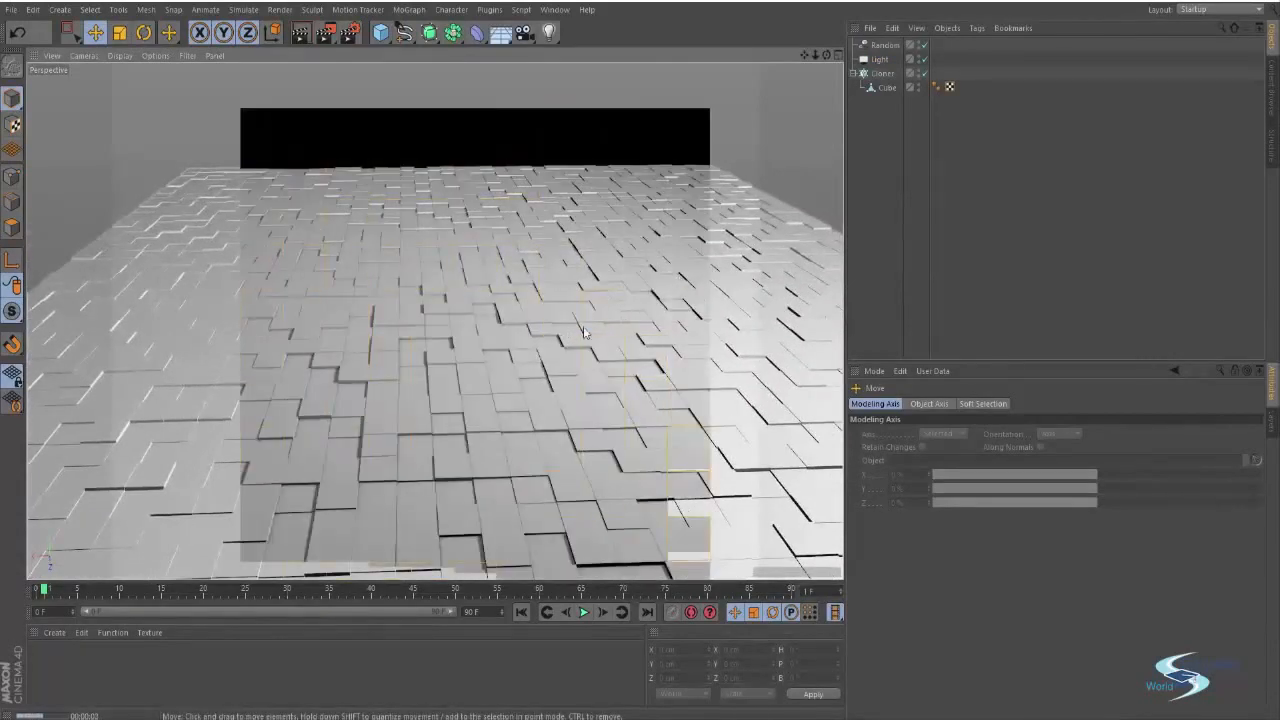
Step: Lower the area light to a height of about 1254 cm and move it out to the floor's edge
mouse_move(606, 318)
alt+mouse_down()
mouse_move(455, 324)
mouse_move(393, 294)
mouse_move(382, 328)
alt+mouse_up()
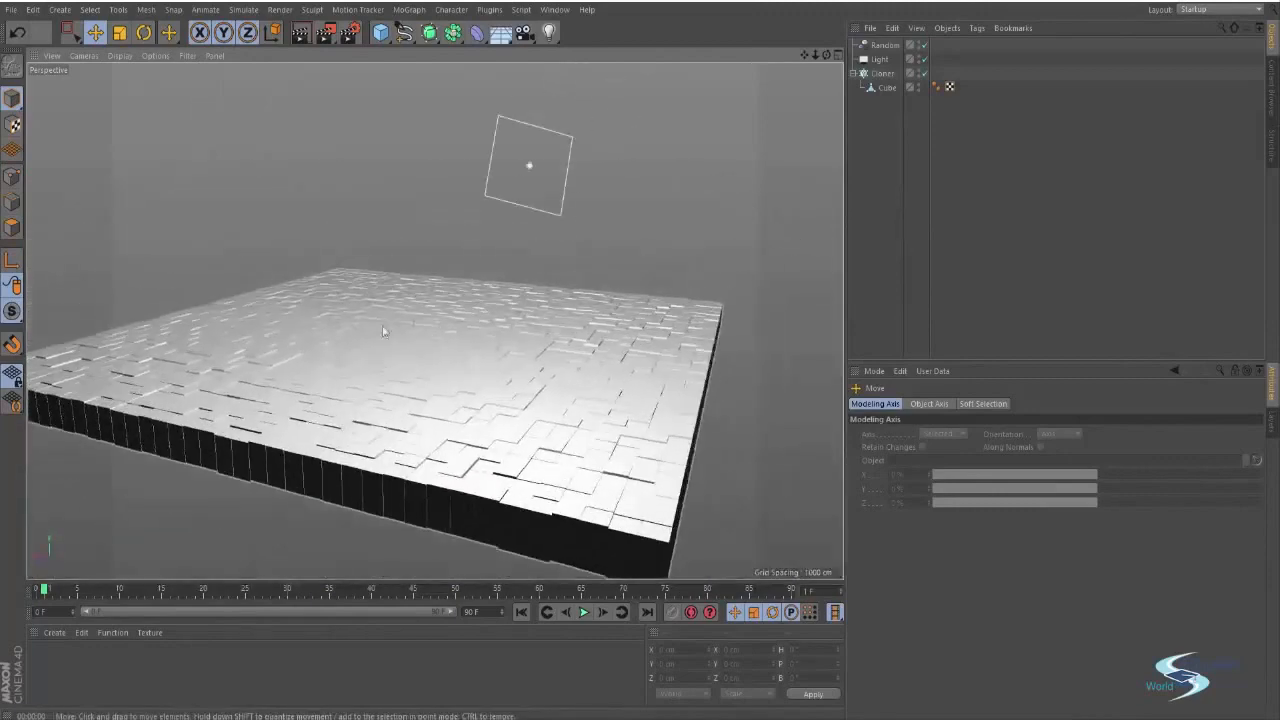
click(532, 163)
key(r)
key(e)
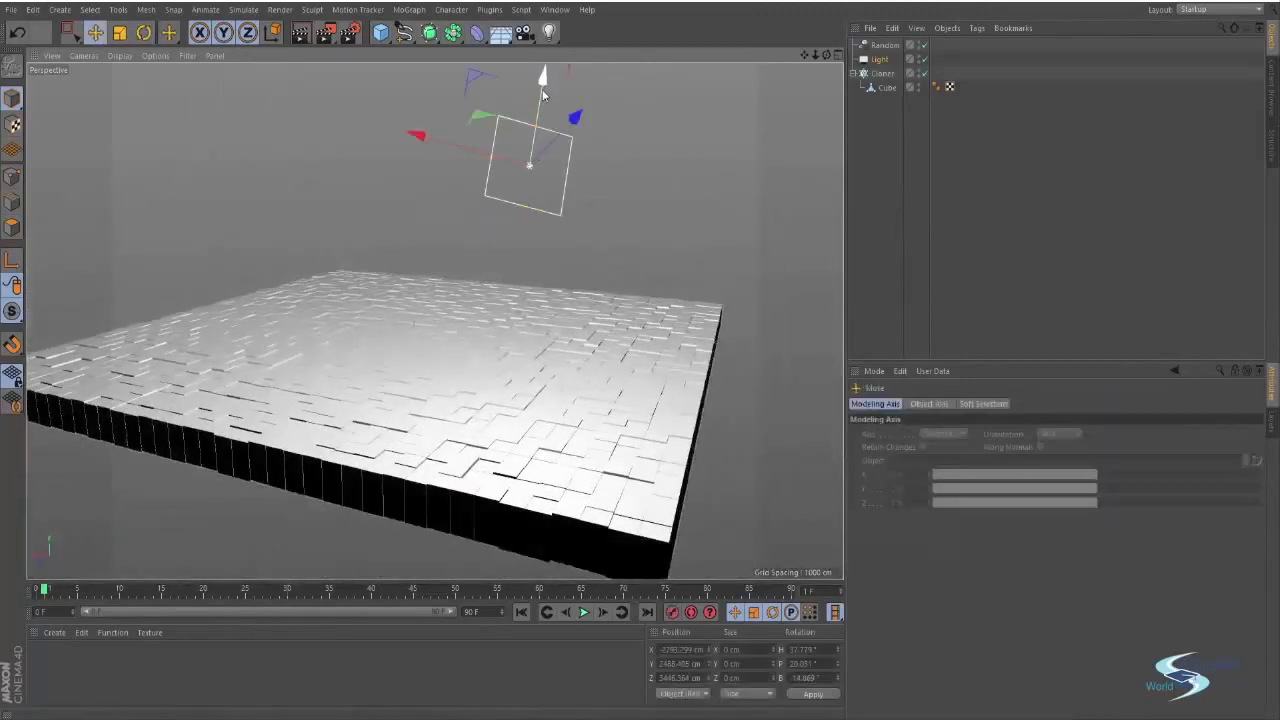
drag(542, 89, 492, 331)
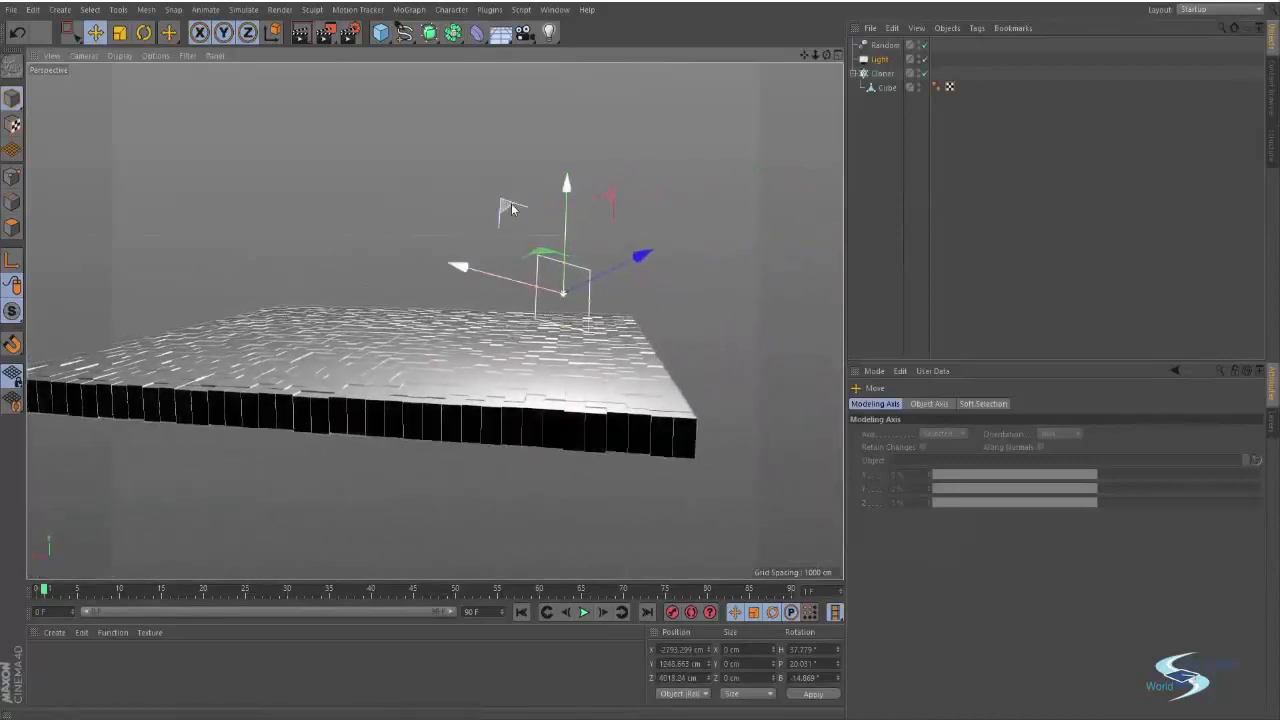
drag(512, 208, 554, 205)
Step: Rotate the area light upright so that it shines across the cube floor from the edge
key(r)
drag(556, 250, 663, 261)
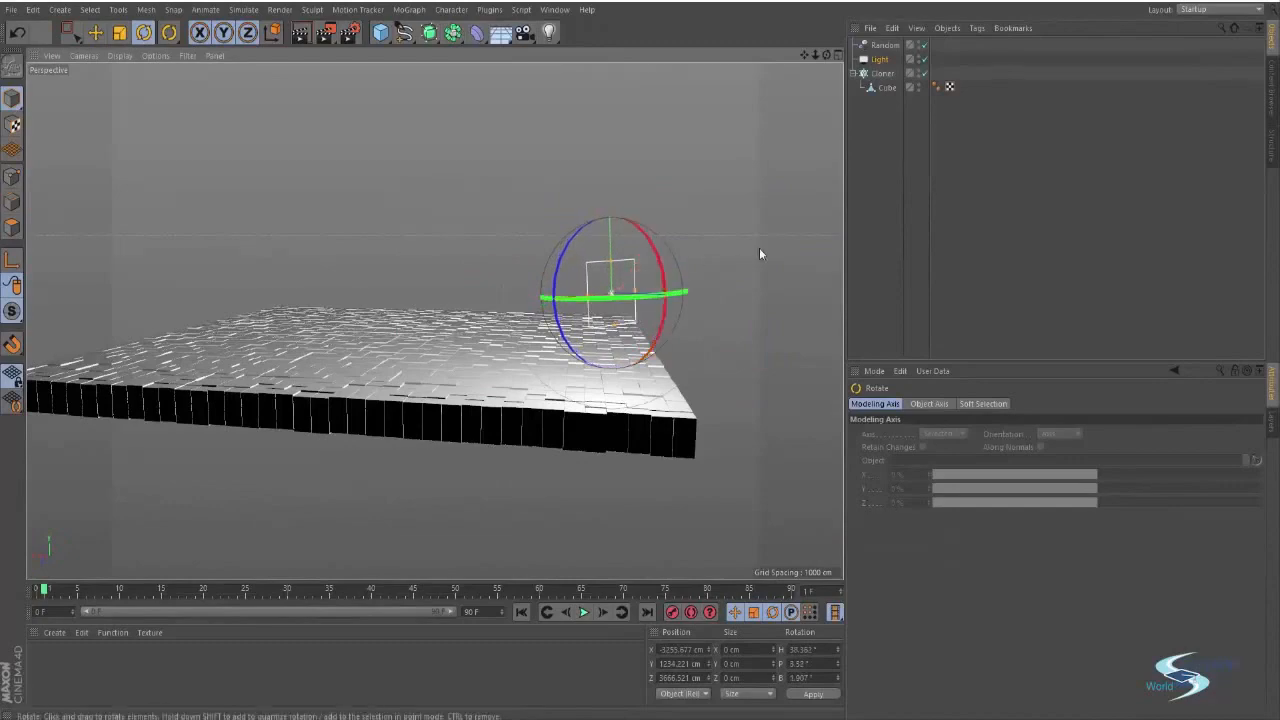
key(e)
click(759, 247)
Step: Preview-render a close view along the floor to examine the shadows from the repositioned light
scroll(509, 293, up, 5)
scroll(567, 350, up, 3)
scroll(567, 350, down, 5)
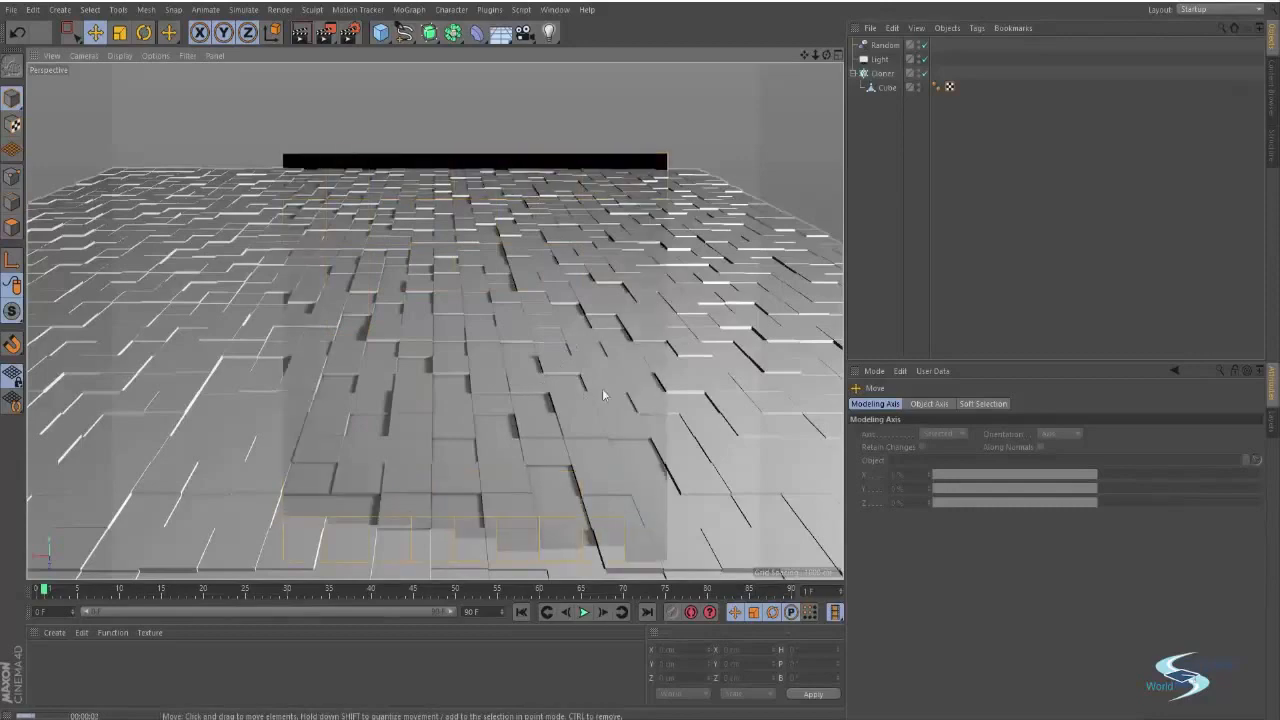
scroll(603, 390, down, 5)
Step: Select the area light at the floor's edge and lower it to a height of about 819 cm
alt+middle_drag(603, 390, 441, 355)
click(569, 262)
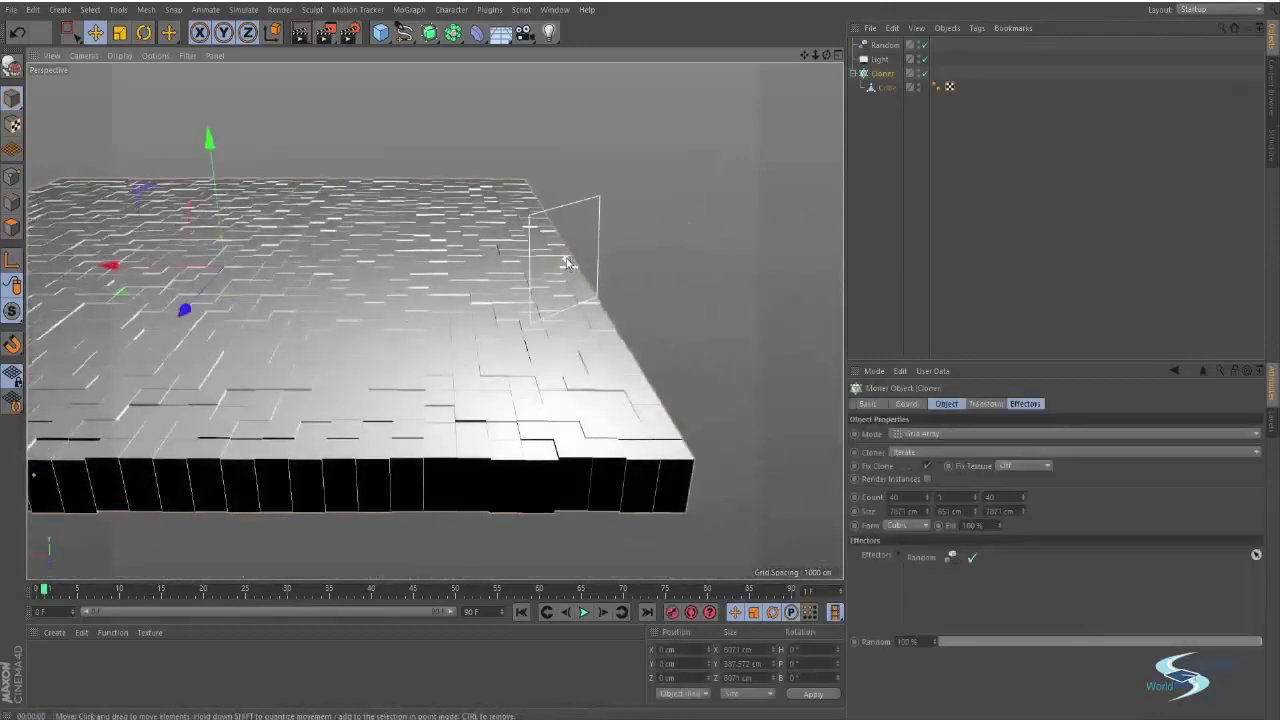
click(600, 209)
drag(573, 149, 453, 259)
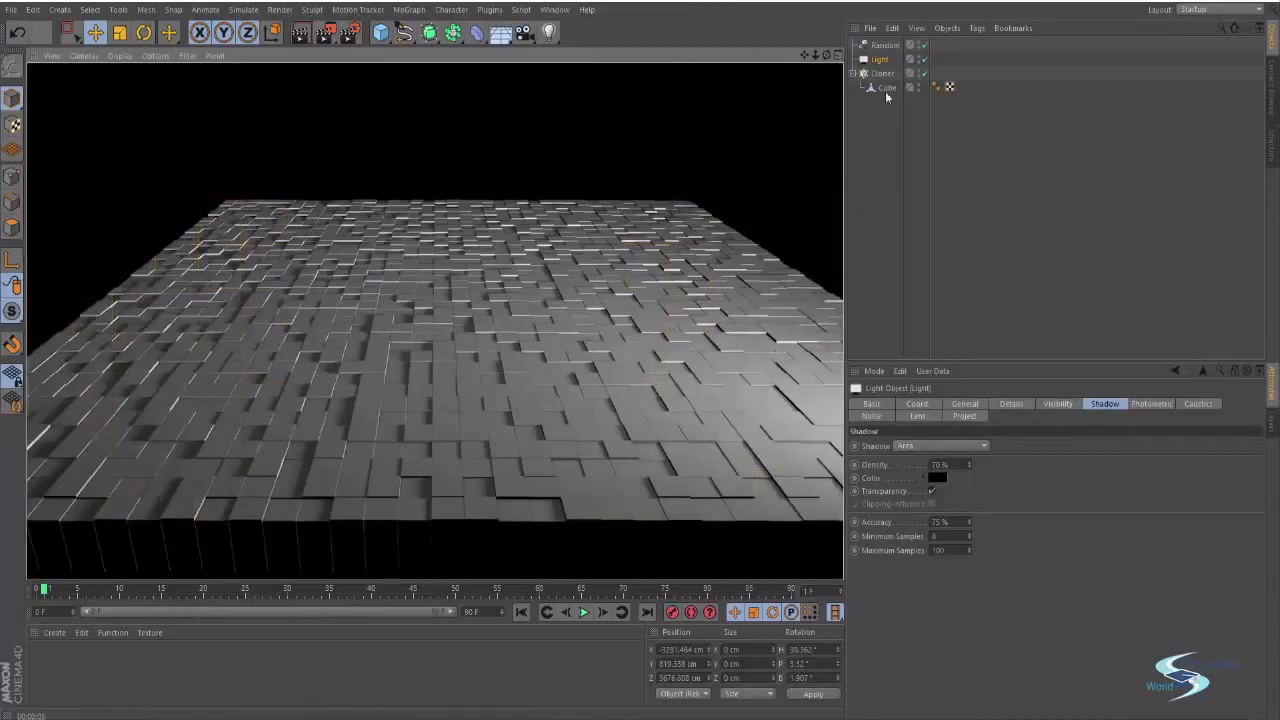
Step: Set the area light's color to bright green, RGB 108, 255, 29
double_click(882, 60)
key(Return)
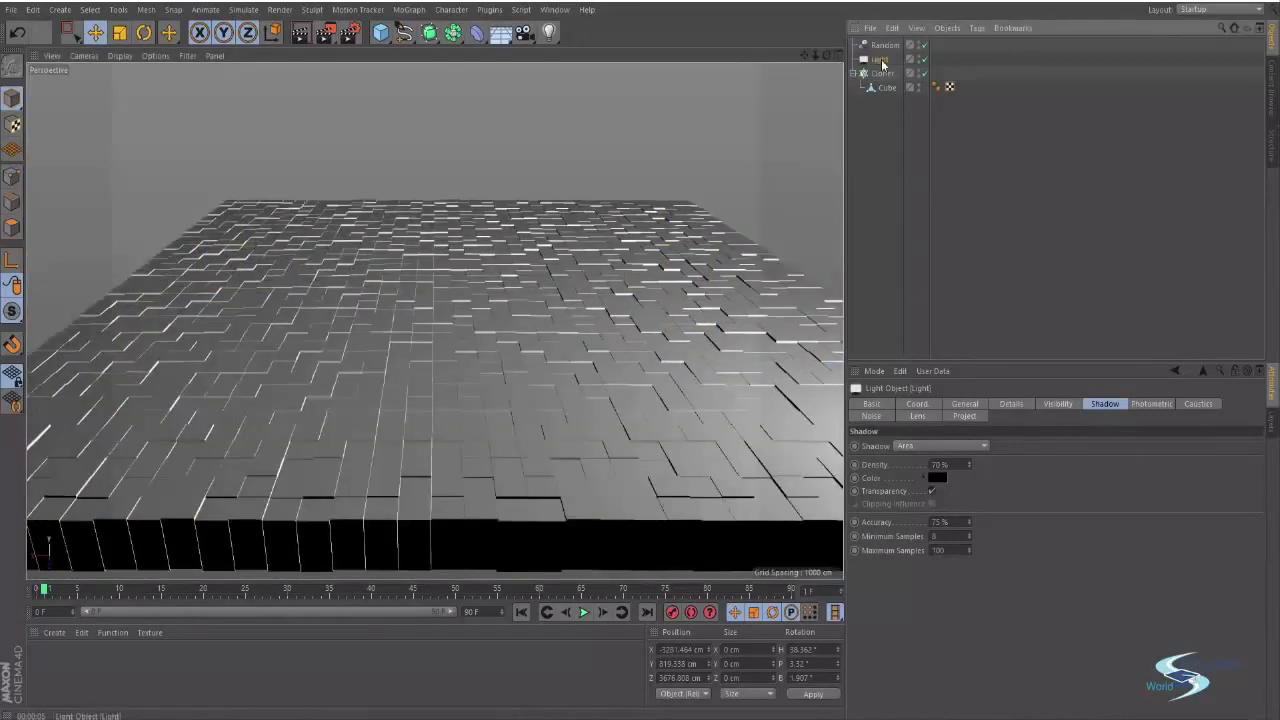
click(965, 404)
click(915, 460)
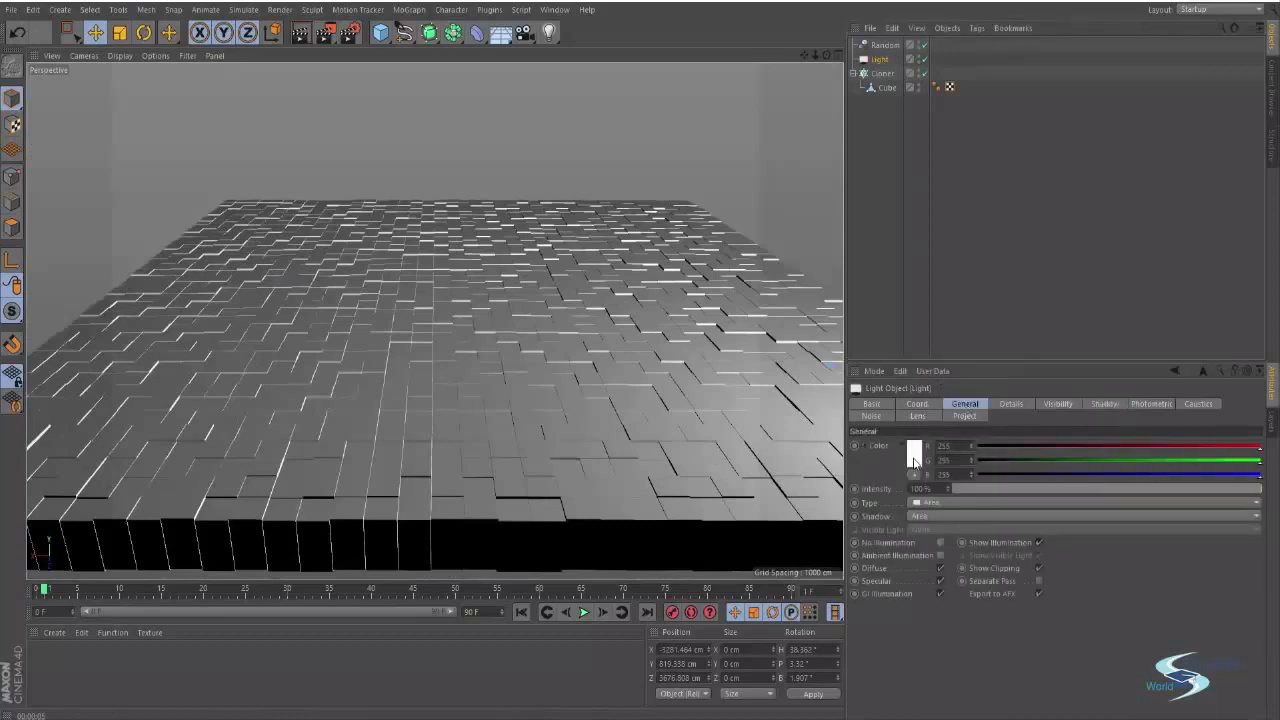
click(916, 406)
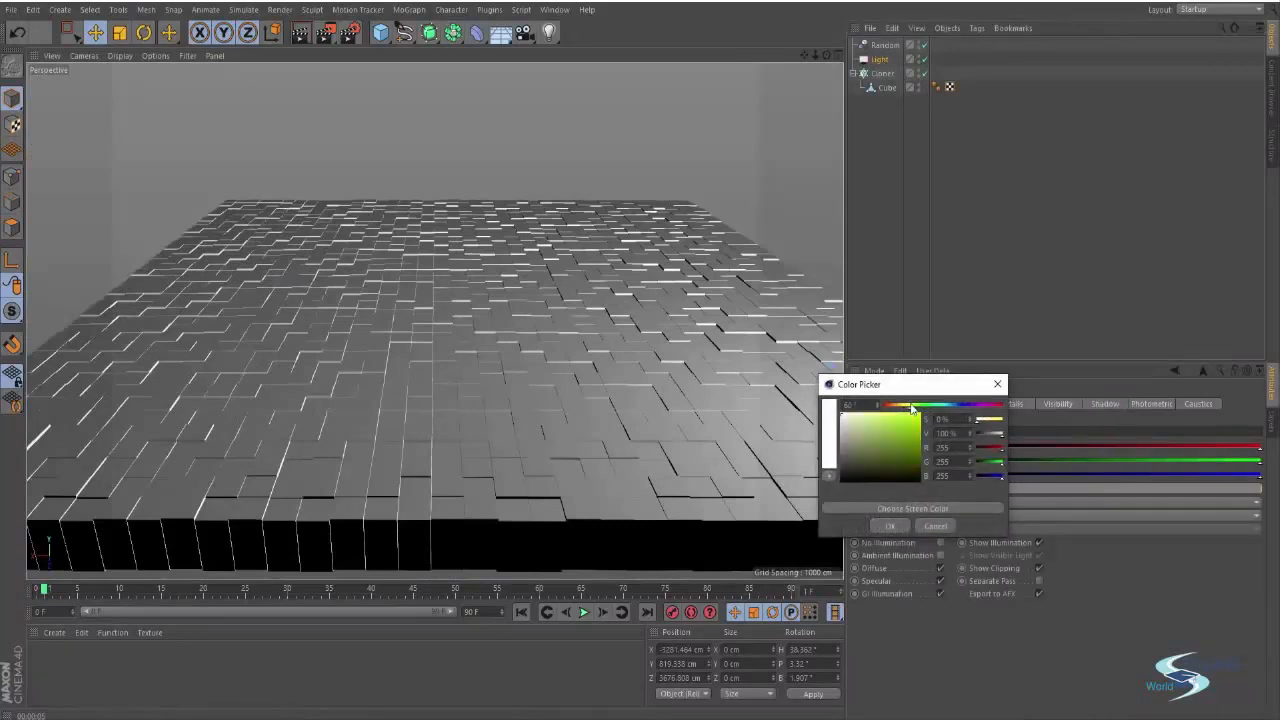
click(893, 448)
click(909, 422)
click(910, 413)
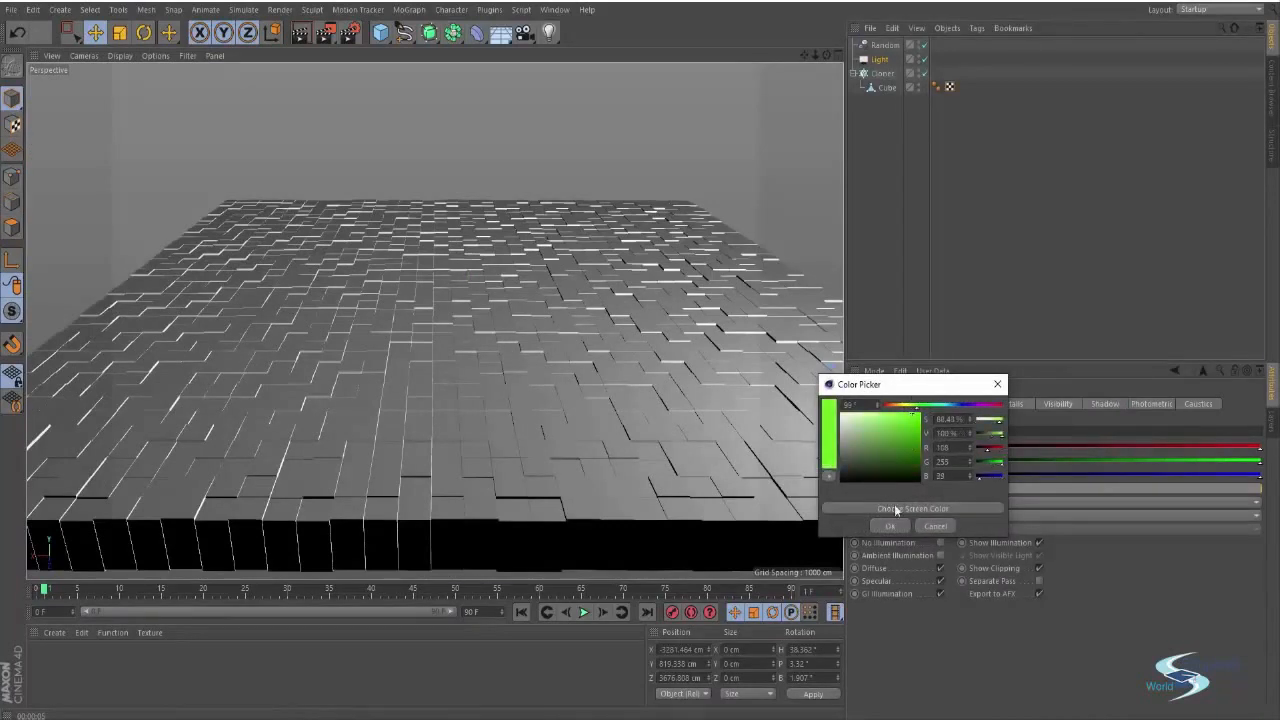
click(890, 526)
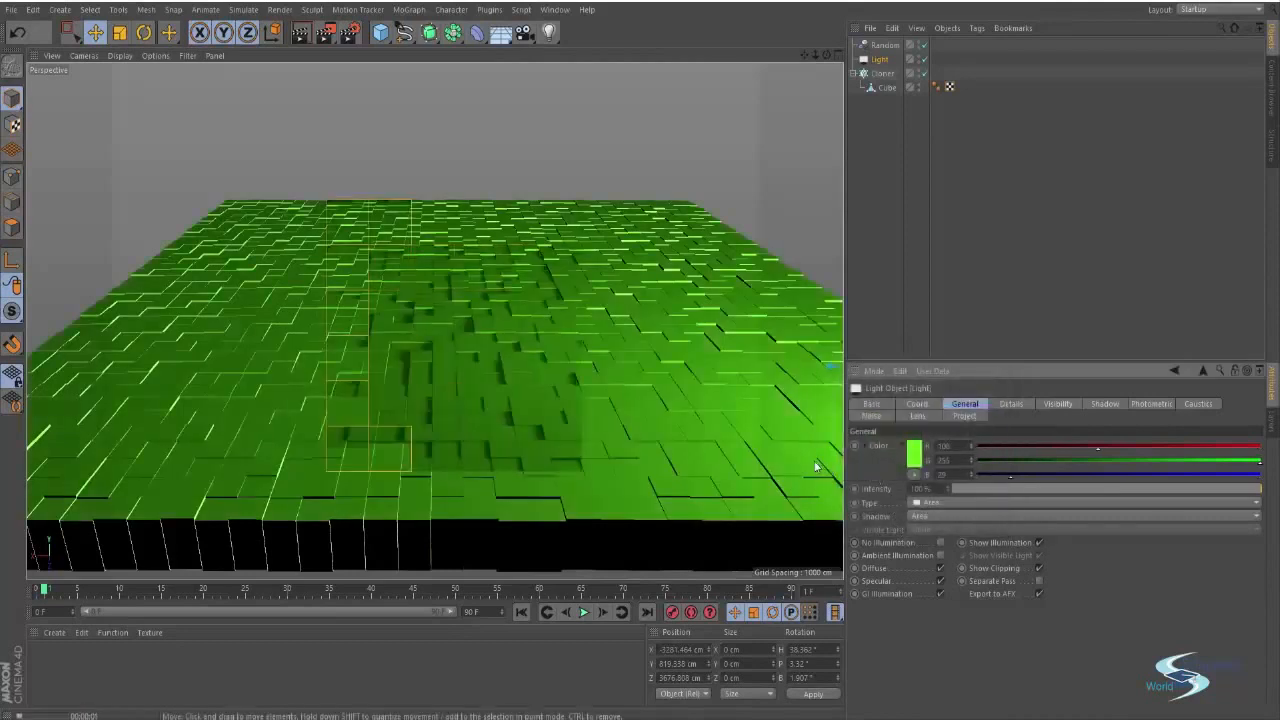
Step: Set the area light's color to a pale warm orange, RGB 255, 229, 200
click(913, 455)
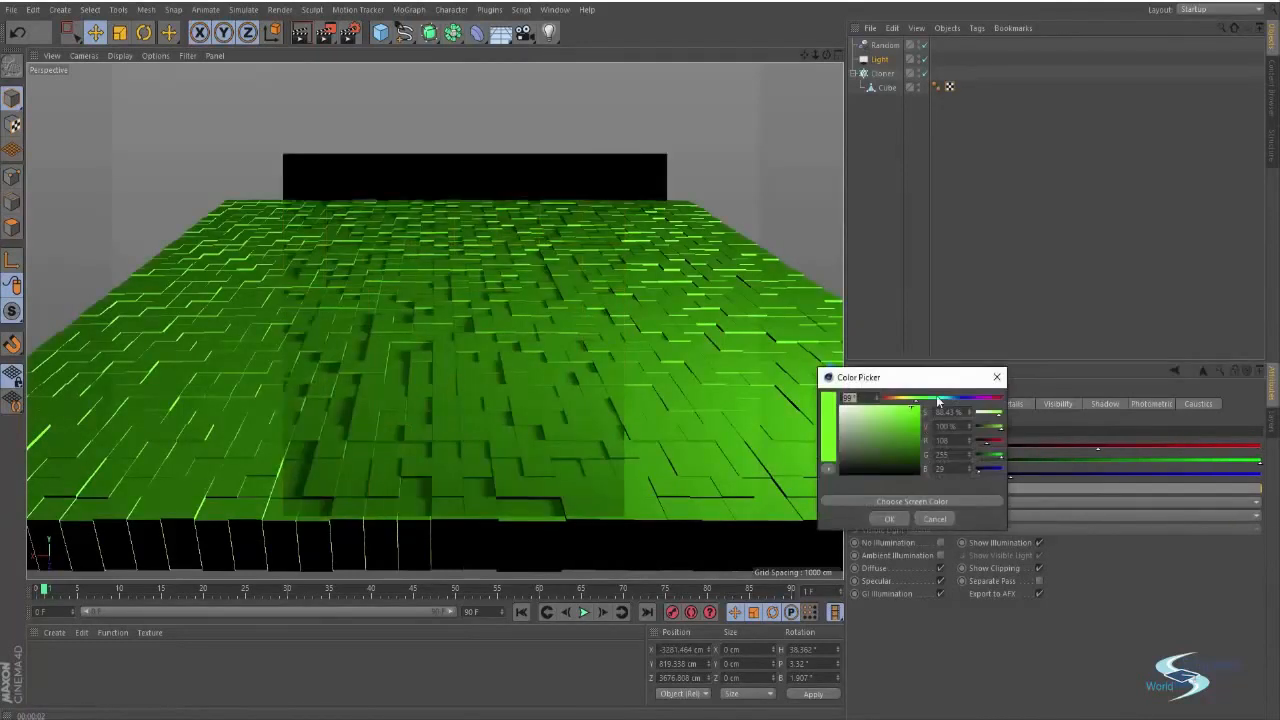
drag(944, 399, 952, 399)
click(894, 399)
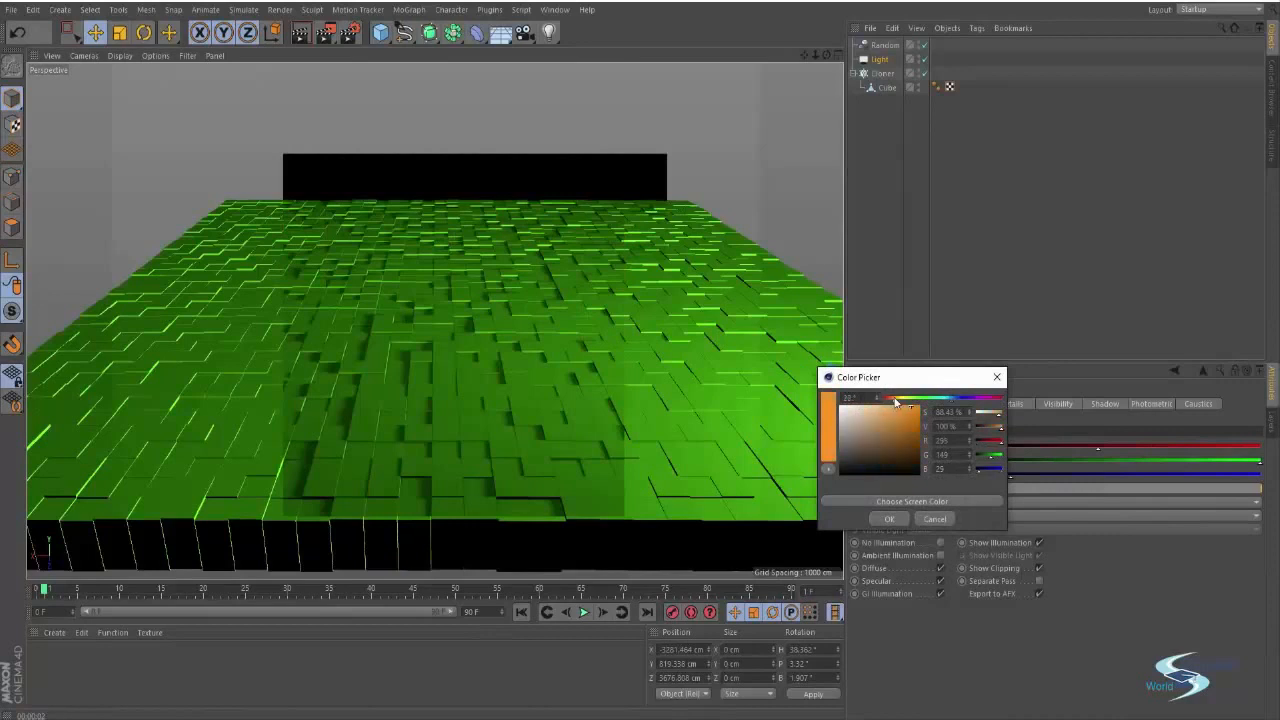
drag(851, 409, 856, 395)
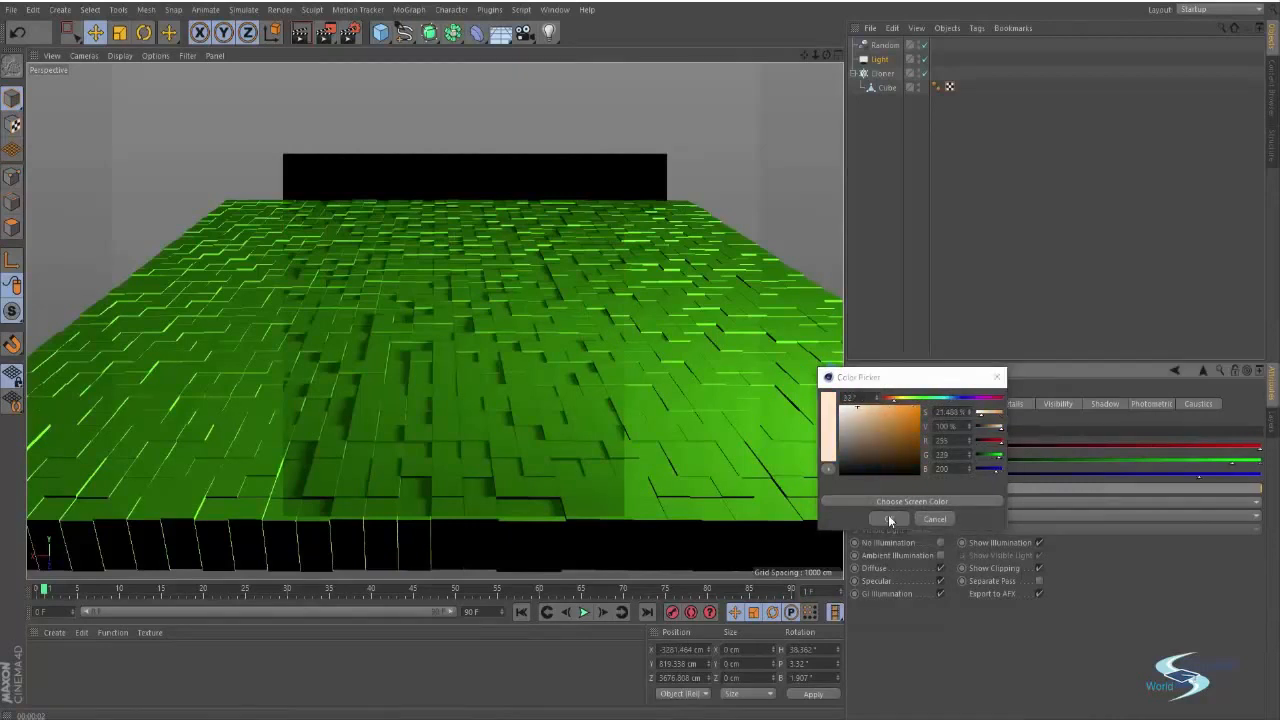
click(889, 518)
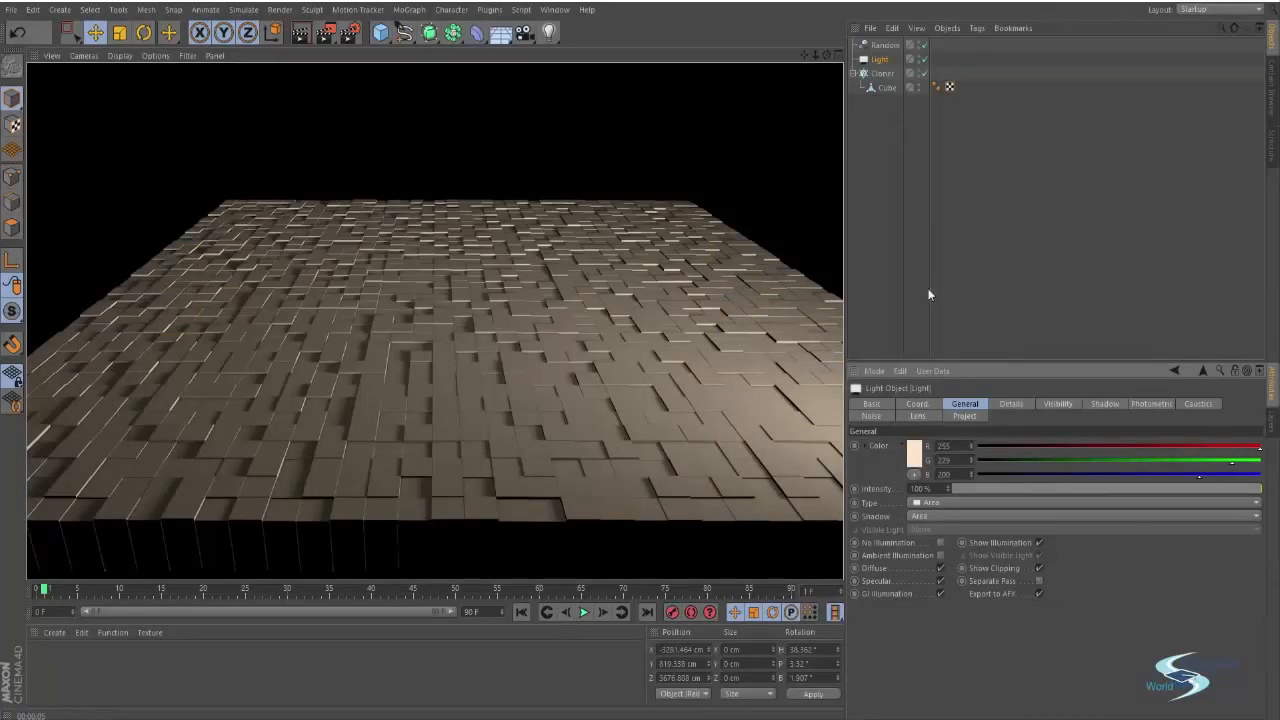
Step: Deactivate the Cloner and the light, and add a camera that stores the current view
click(888, 158)
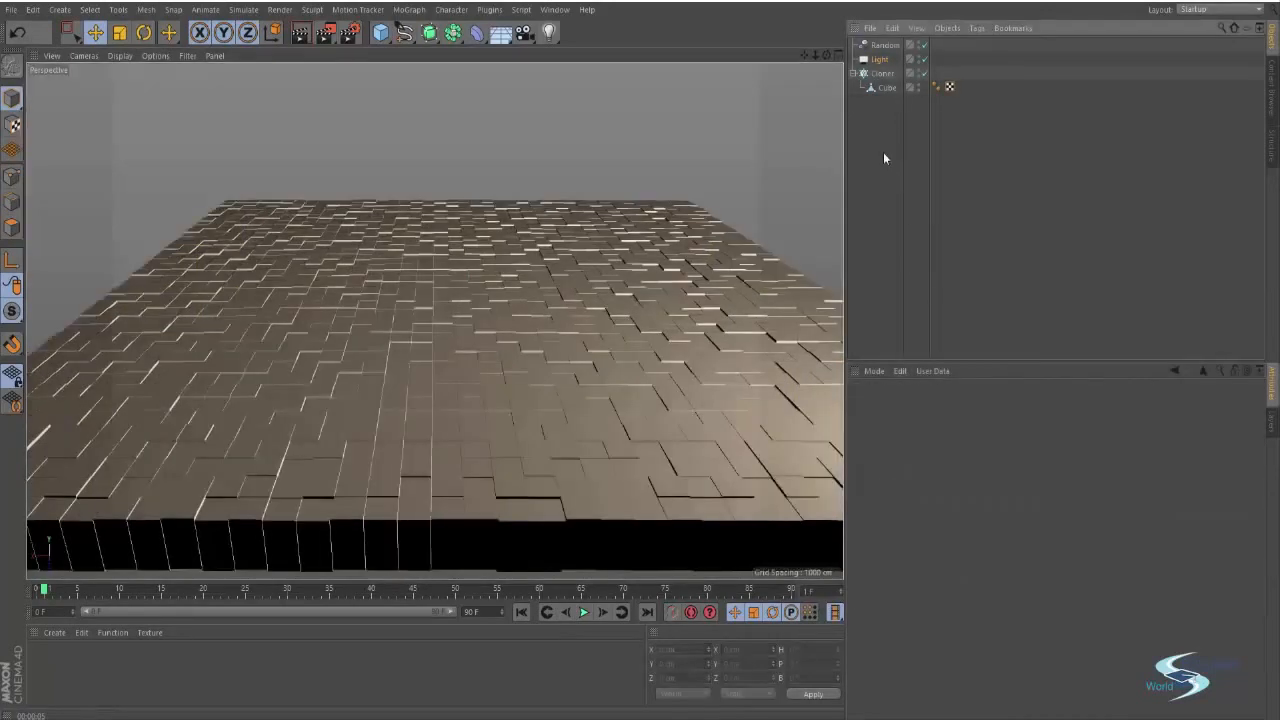
click(925, 73)
click(924, 59)
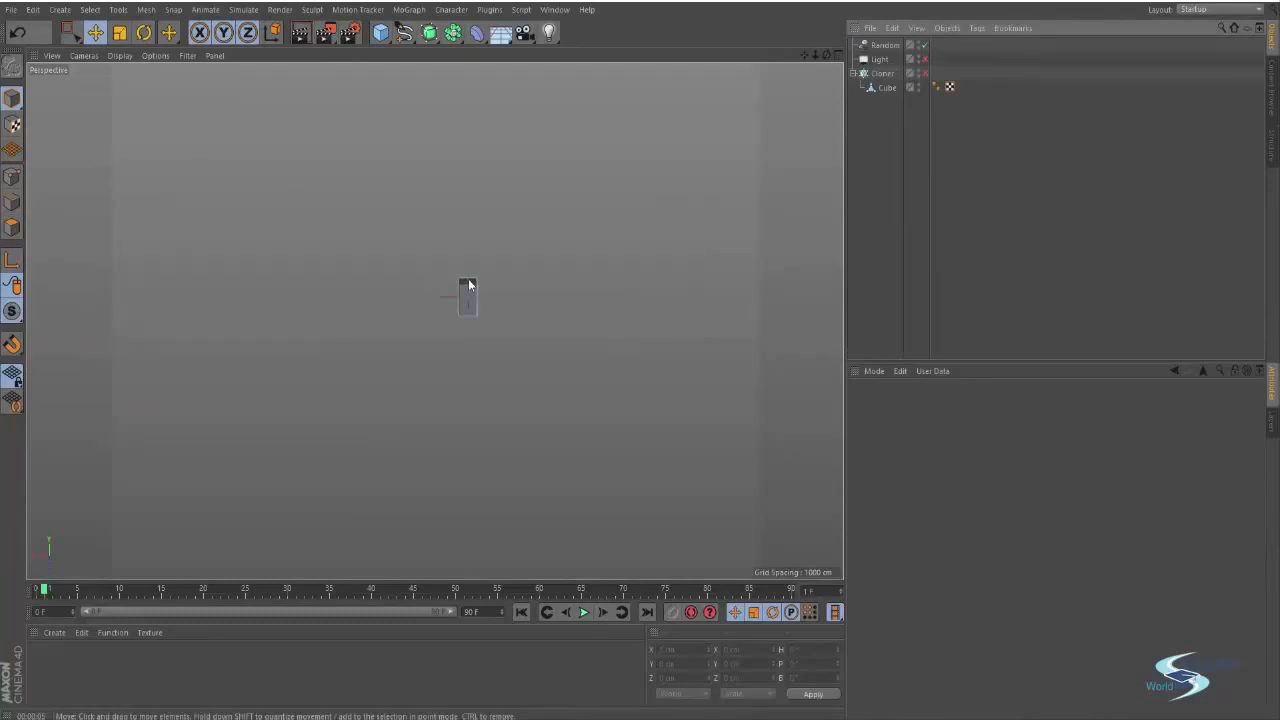
click(524, 32)
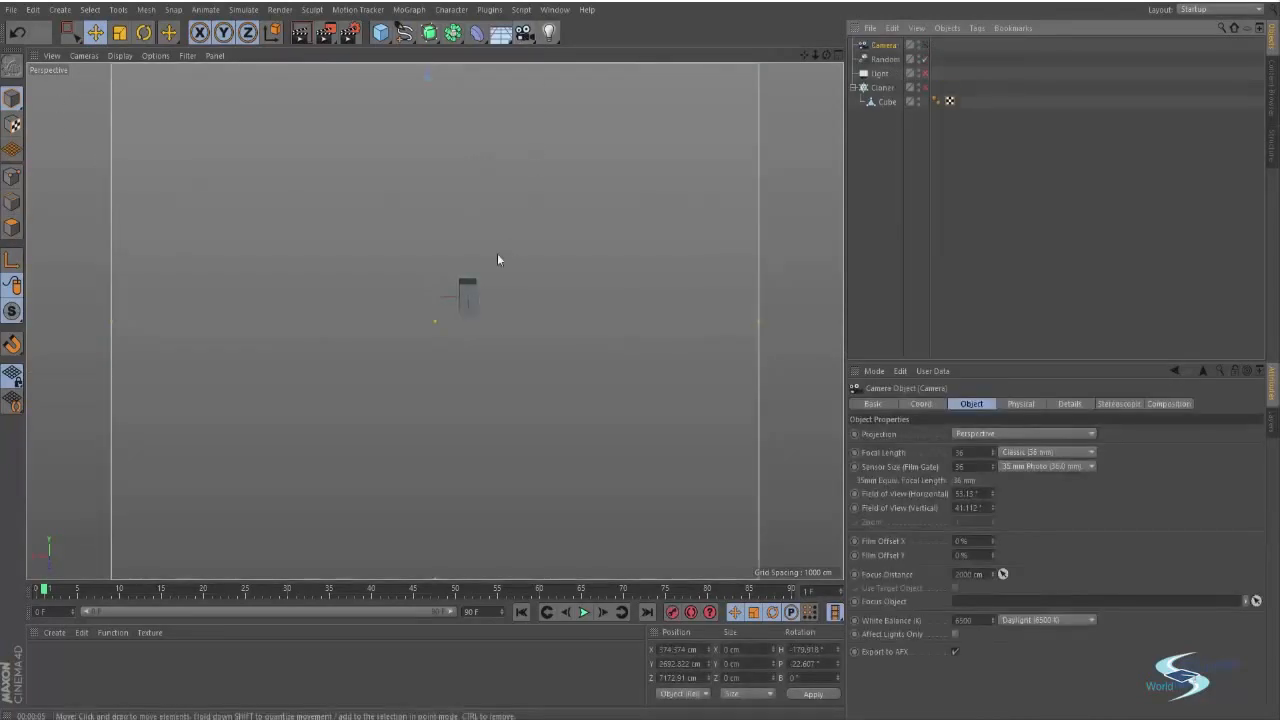
Step: Inset the single cube's top polygon to about 171 cm per side, leaving a narrow border
alt+right_drag(464, 283, 754, 238)
alt+drag(491, 303, 515, 361)
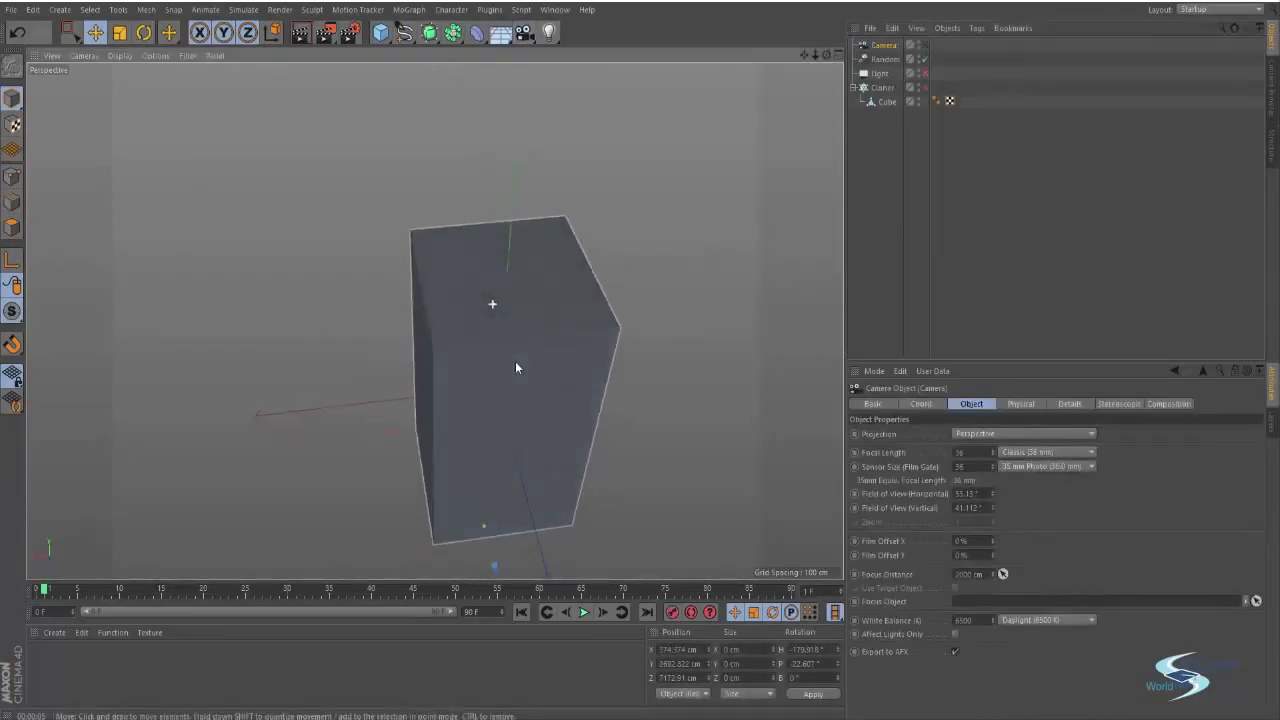
click(886, 102)
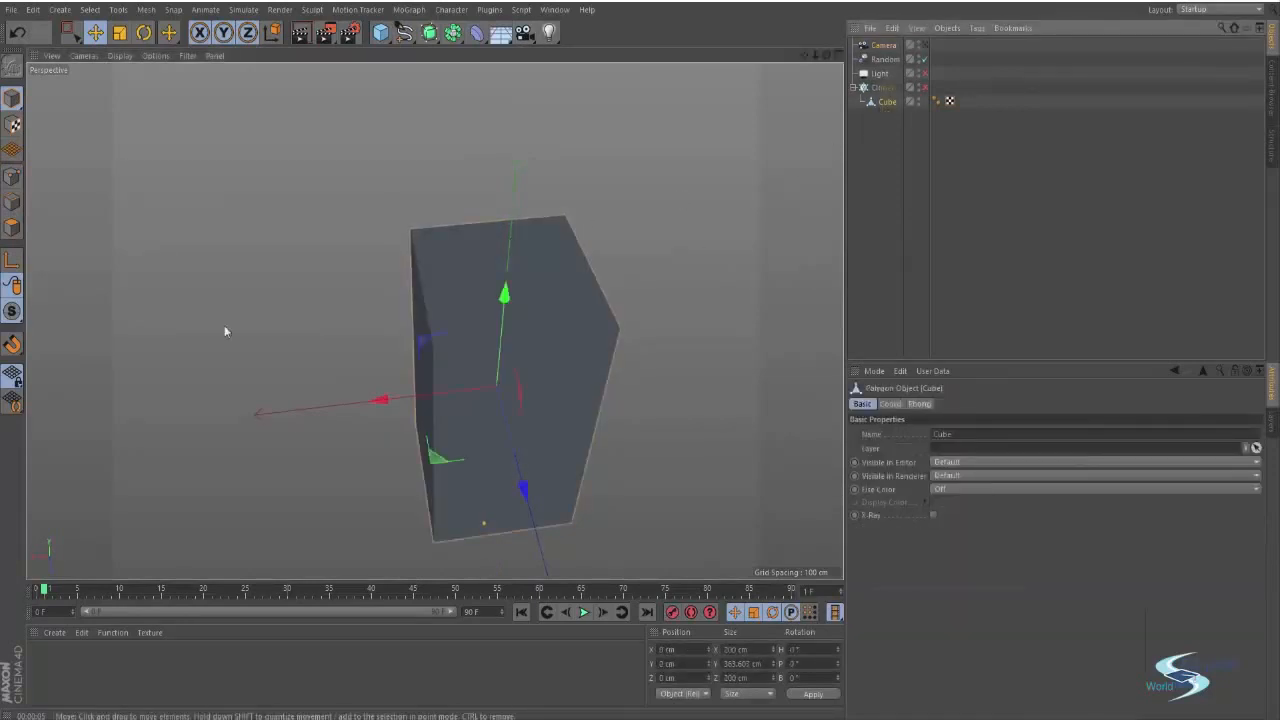
click(13, 227)
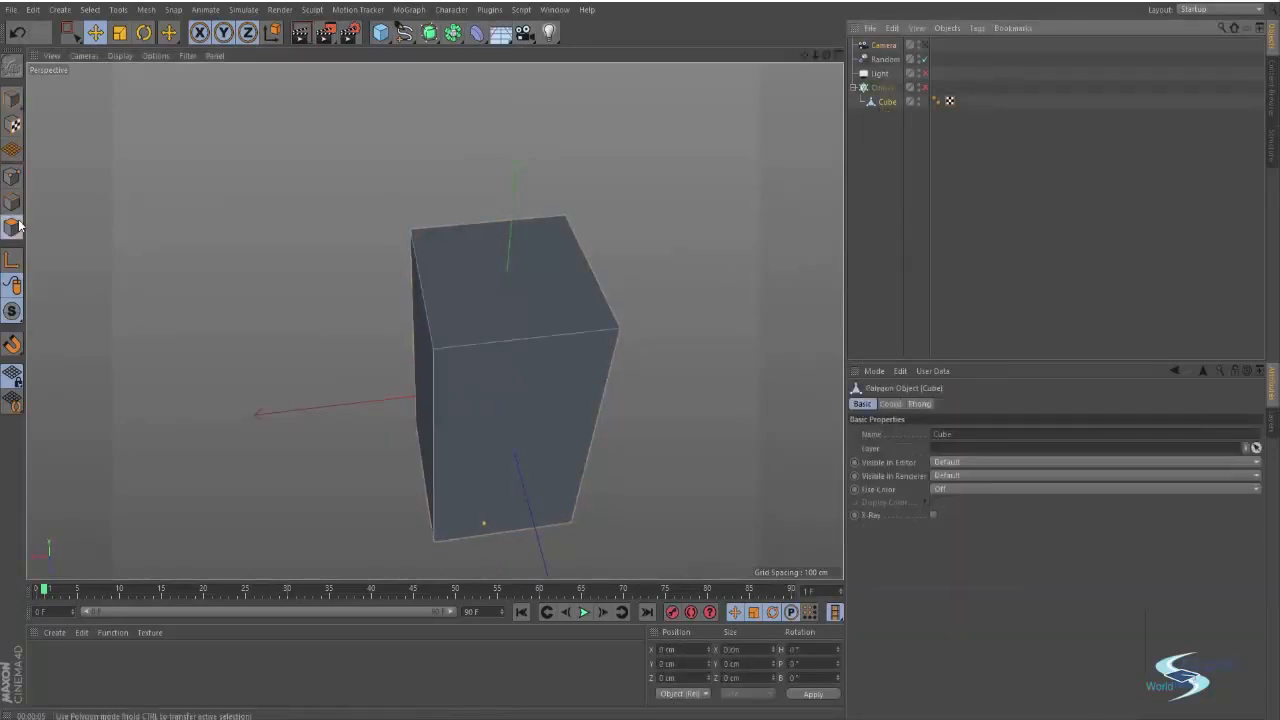
click(489, 295)
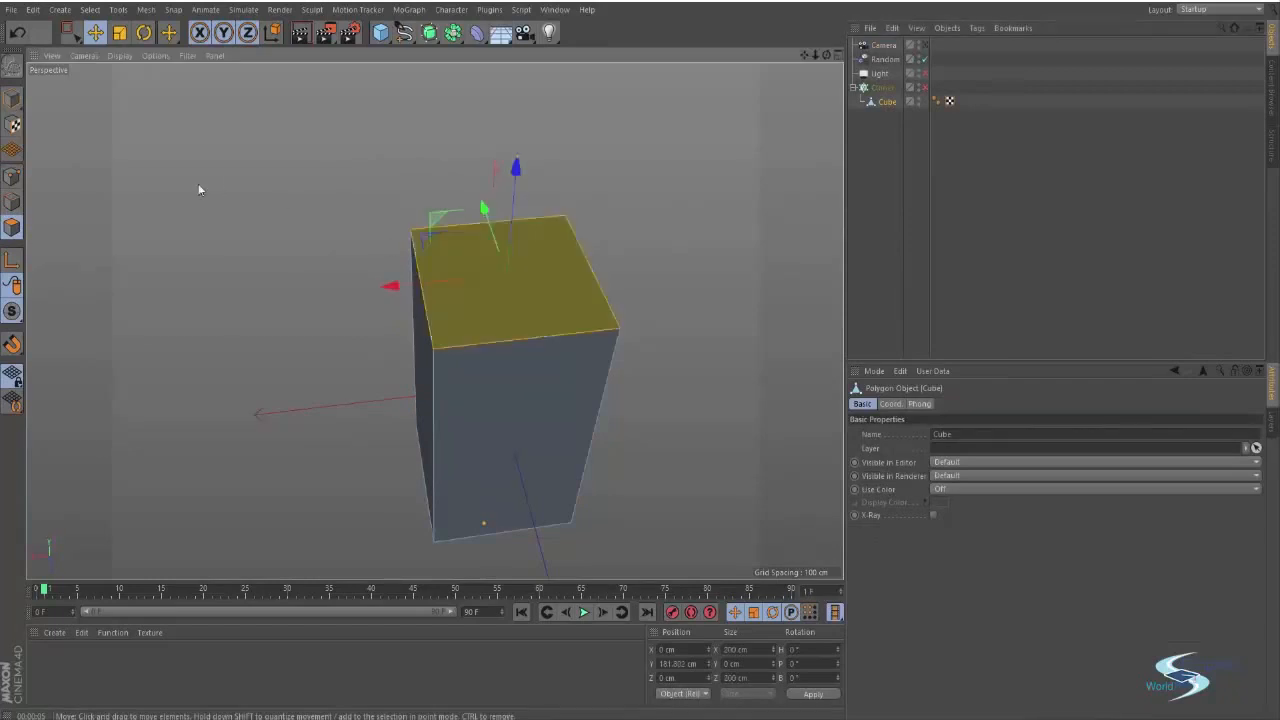
key(i)
drag(580, 286, 566, 280)
Step: Push the cube's inset top face down about 17 cm to form a recess
key(e)
drag(522, 172, 517, 186)
click(600, 188)
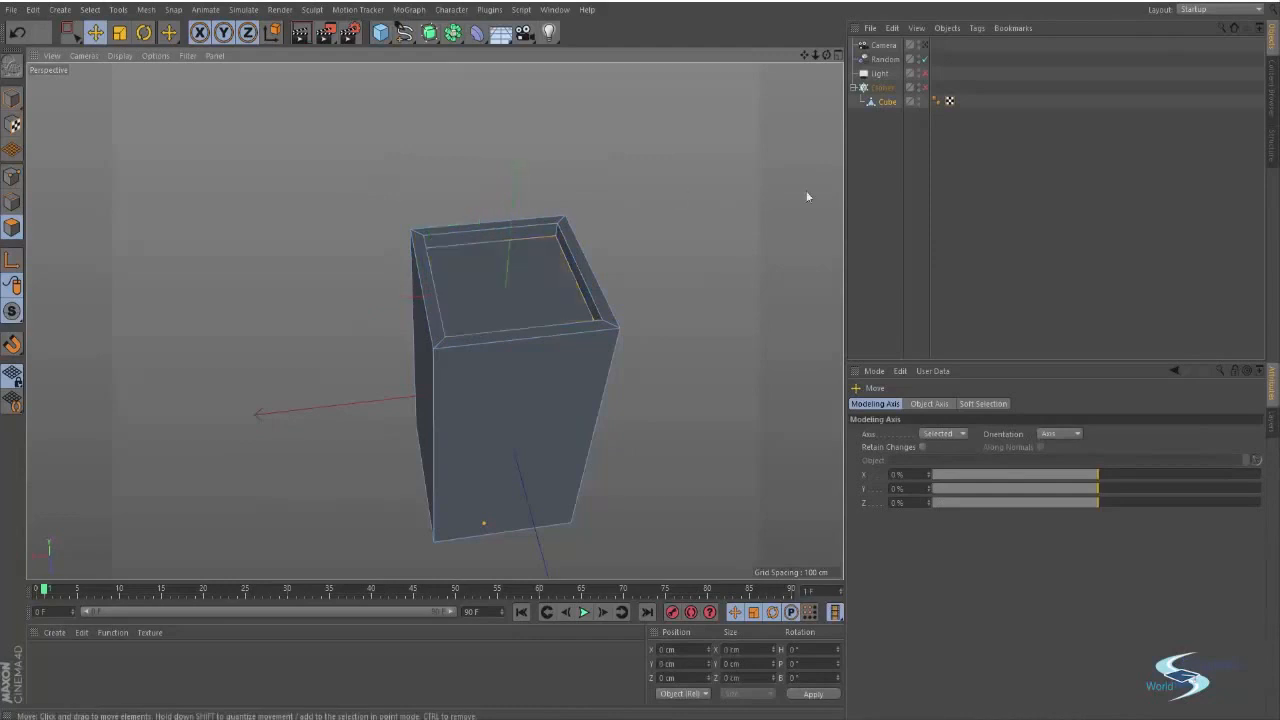
click(877, 170)
Step: Raise the cube's recessed face slightly to make the recess about 13 cm deep
mouse_move(620, 270)
alt+mouse_down()
mouse_move(681, 226)
mouse_move(640, 269)
alt+mouse_up()
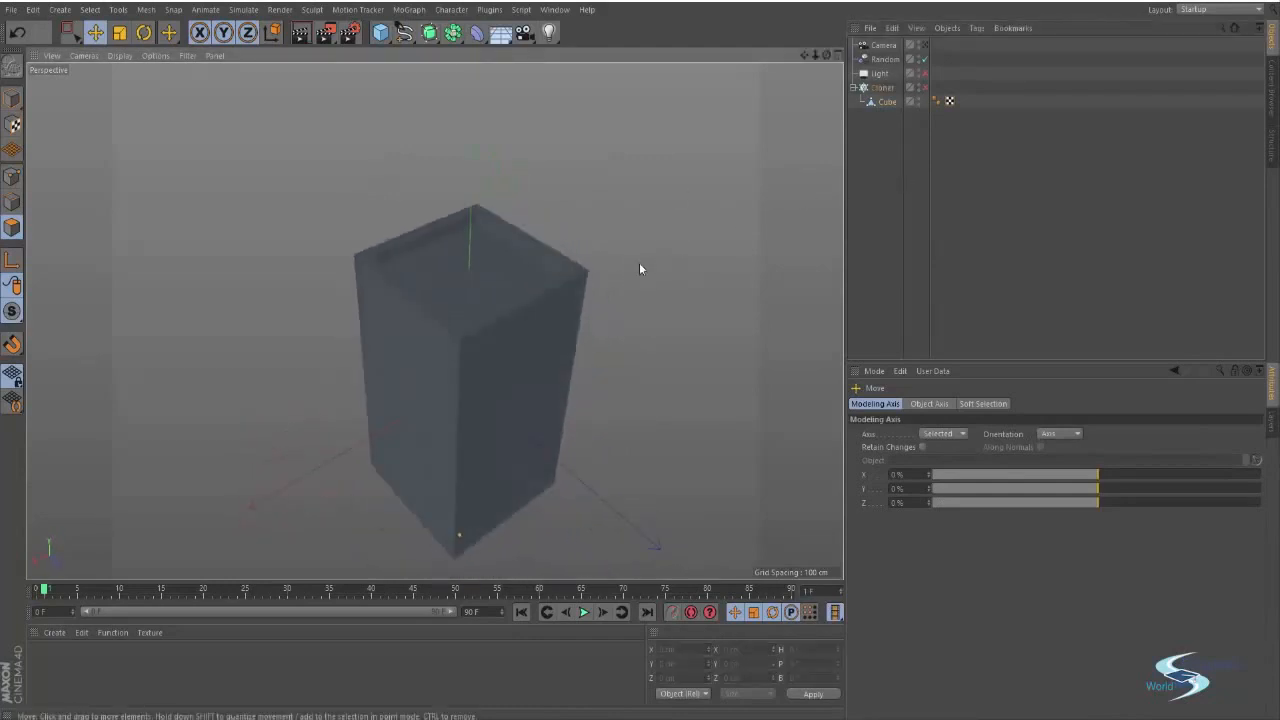
click(887, 102)
click(484, 265)
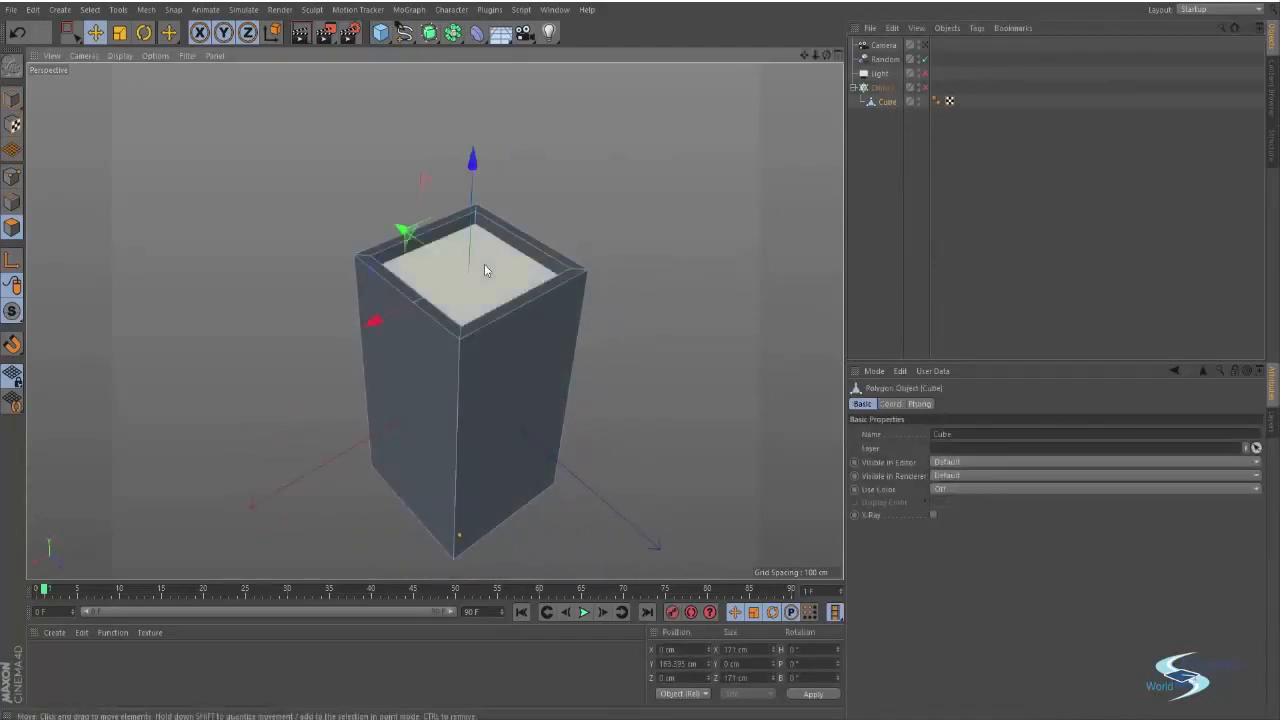
drag(469, 162, 475, 160)
click(583, 172)
Step: Look through the new camera and reactivate the light and the Cloner
click(883, 88)
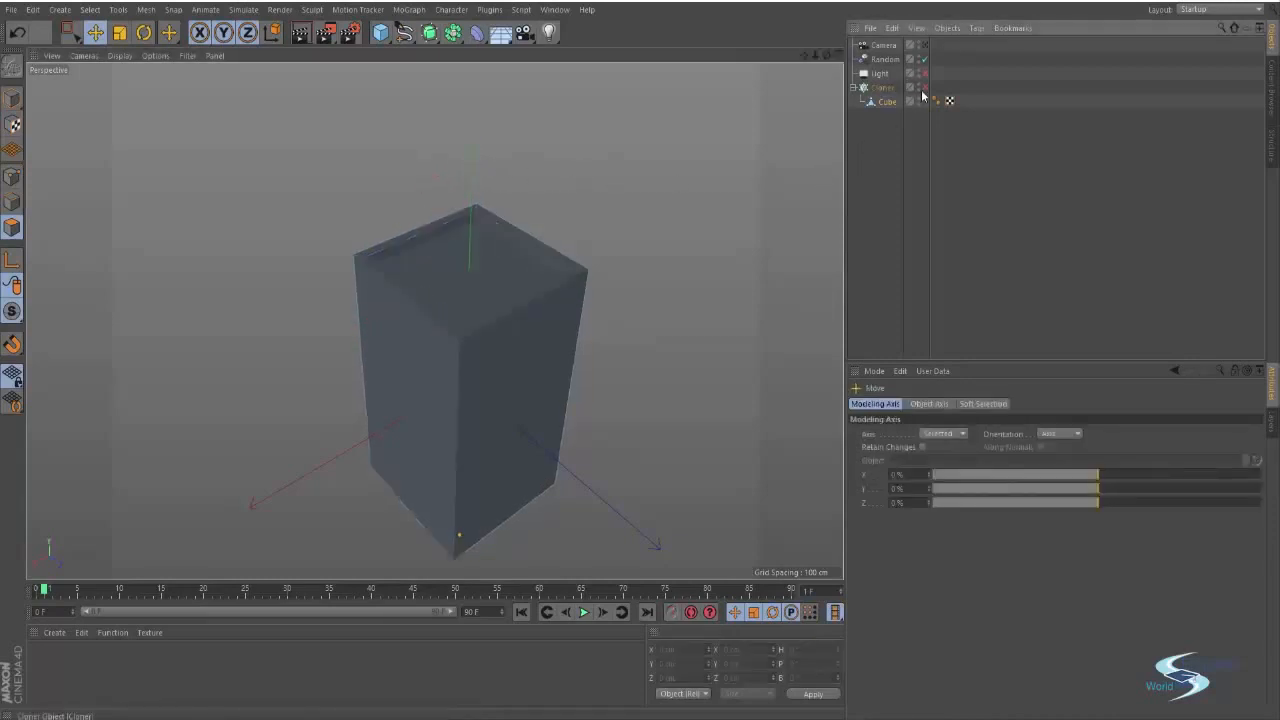
click(925, 46)
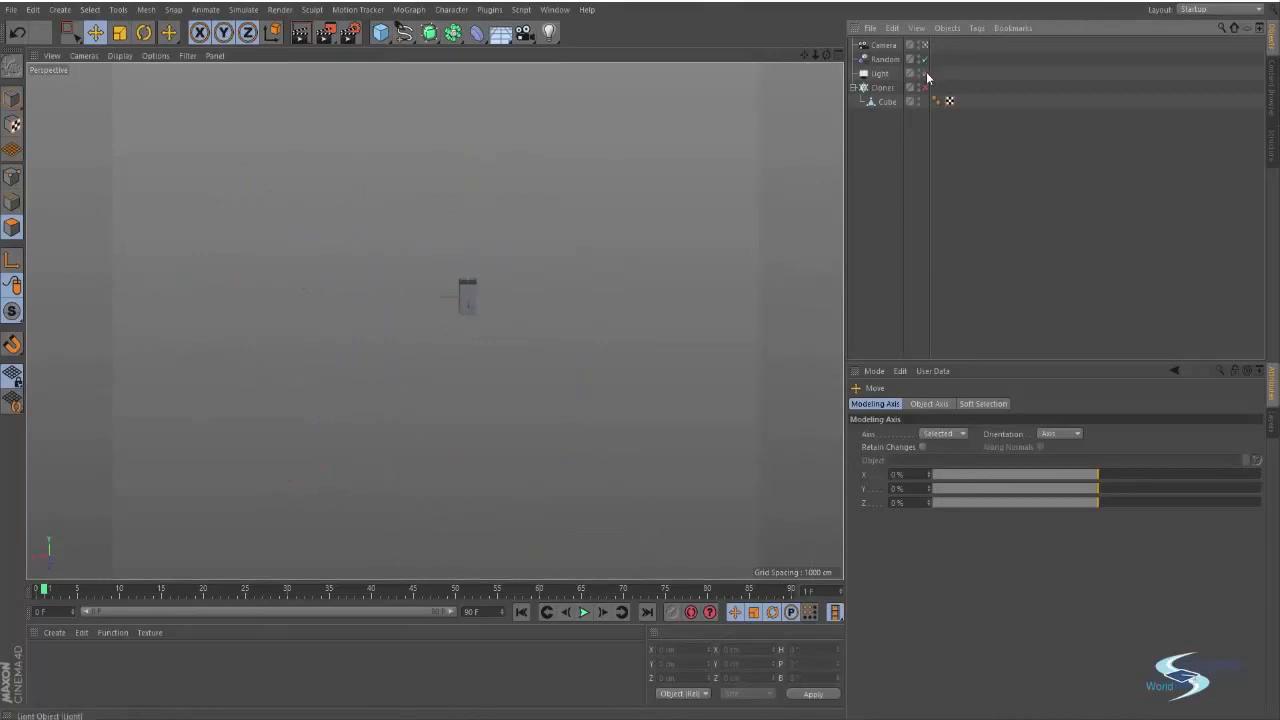
click(926, 73)
click(924, 88)
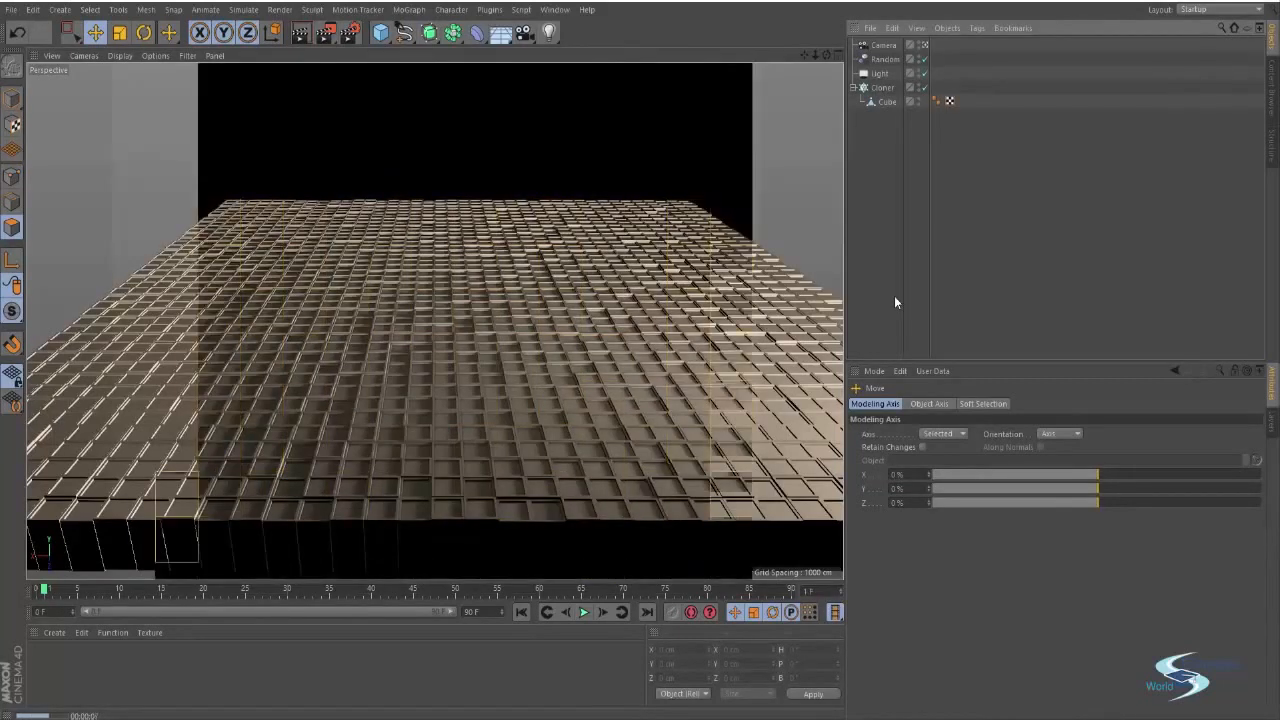
Step: Select the source cube's recessed top face and grow the selection to include the recess walls
click(886, 101)
click(472, 281)
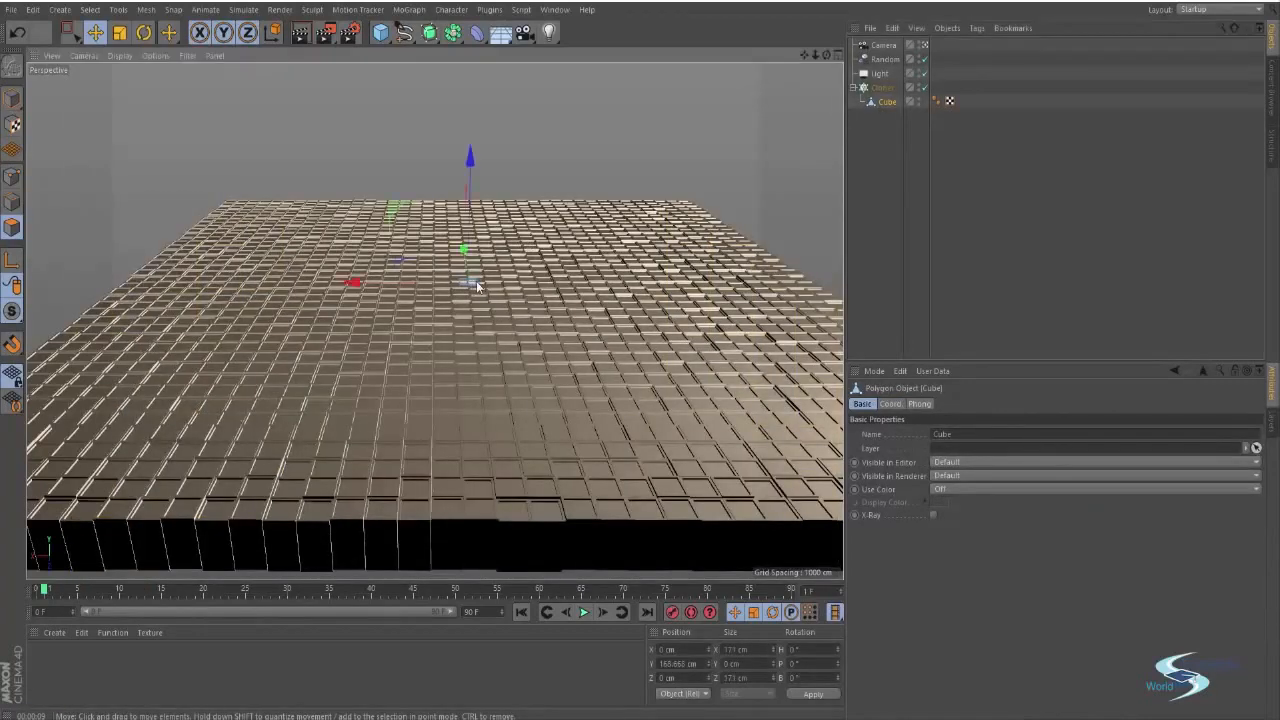
key(u)
key(y)
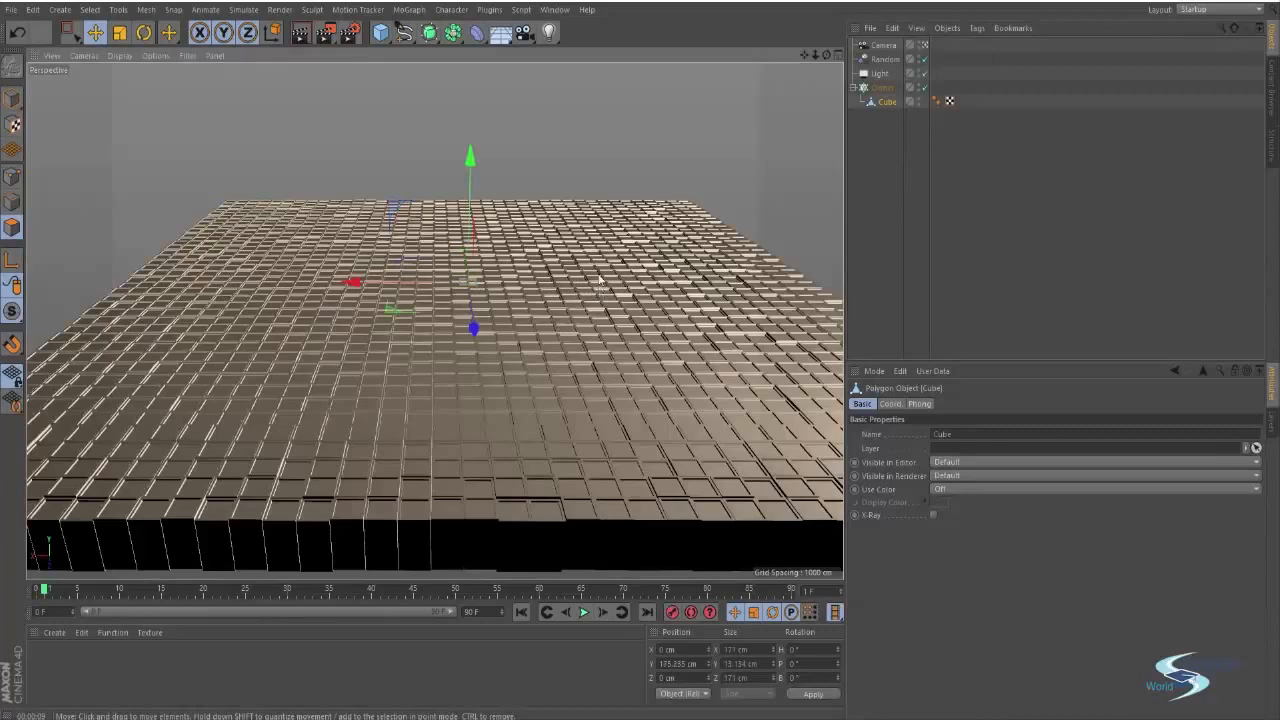
Step: Scale the selected recess faces down to leave a small square hole in the cube's top, and deselect the cube
key(t)
drag(391, 305, 28, 352)
key(e)
click(739, 134)
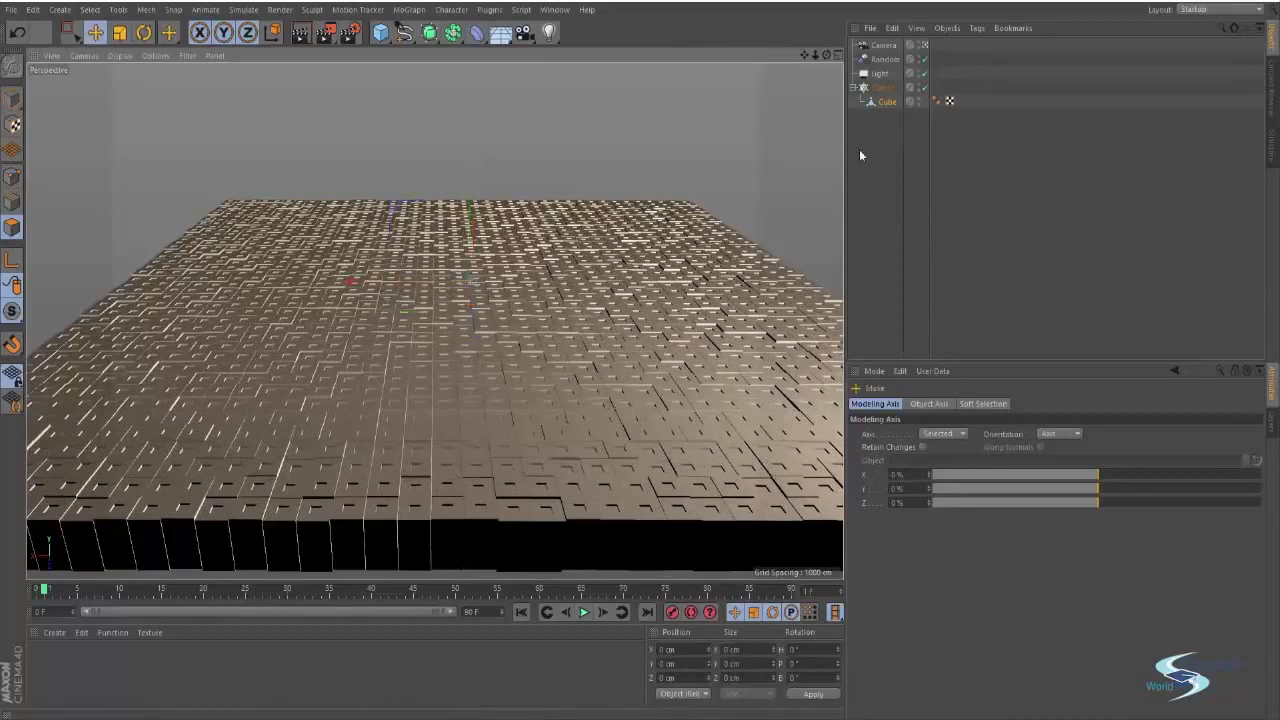
click(880, 158)
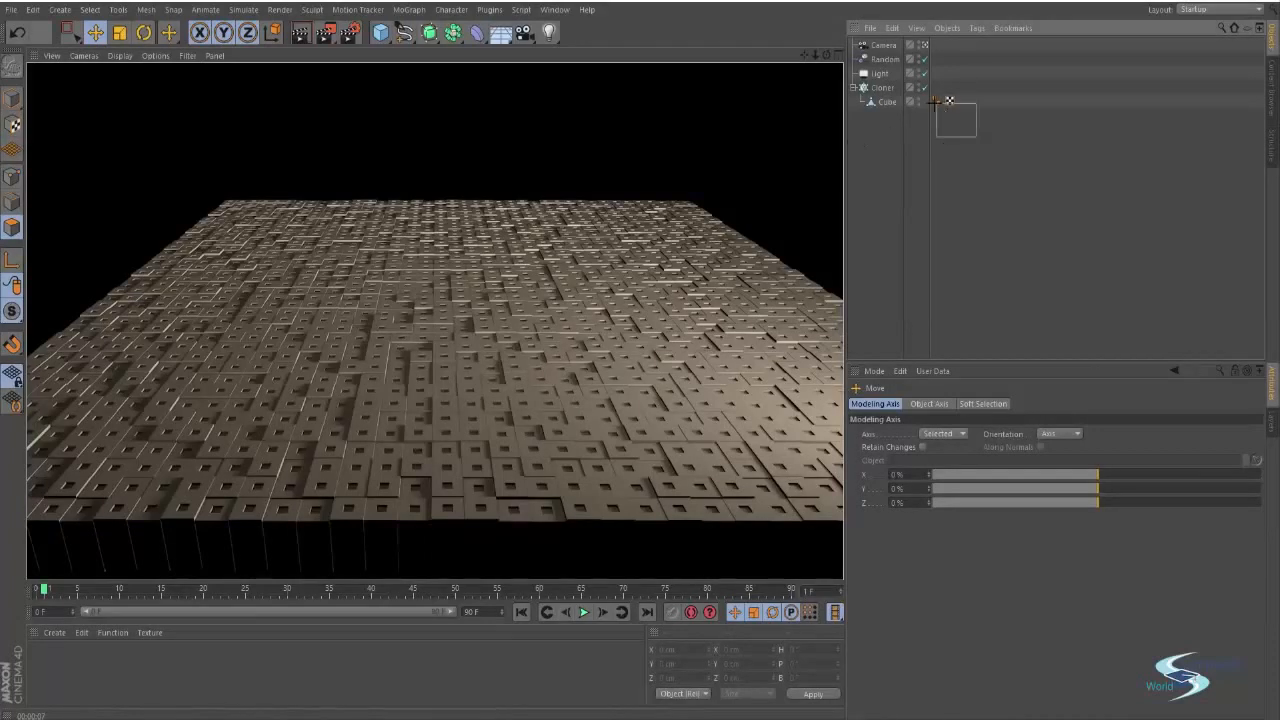
Step: Delete all objects from the scene and add a Plane primitive
drag(936, 103, 865, 41)
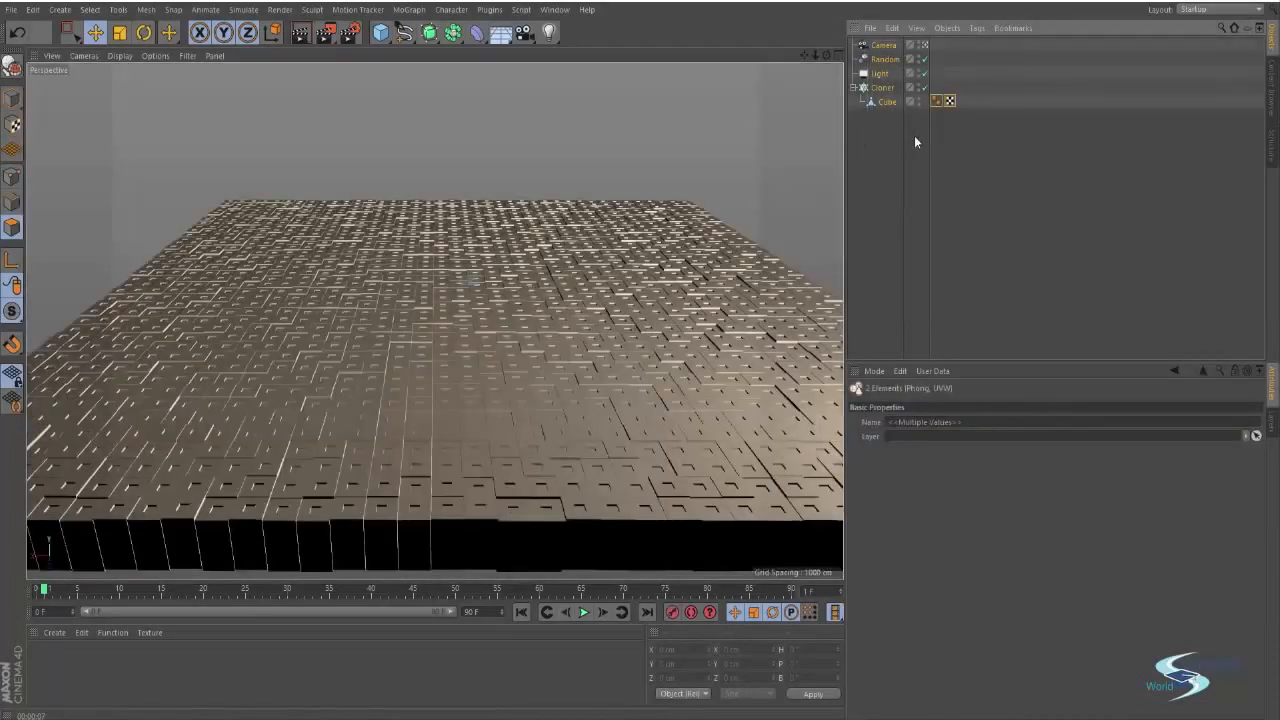
key(Delete)
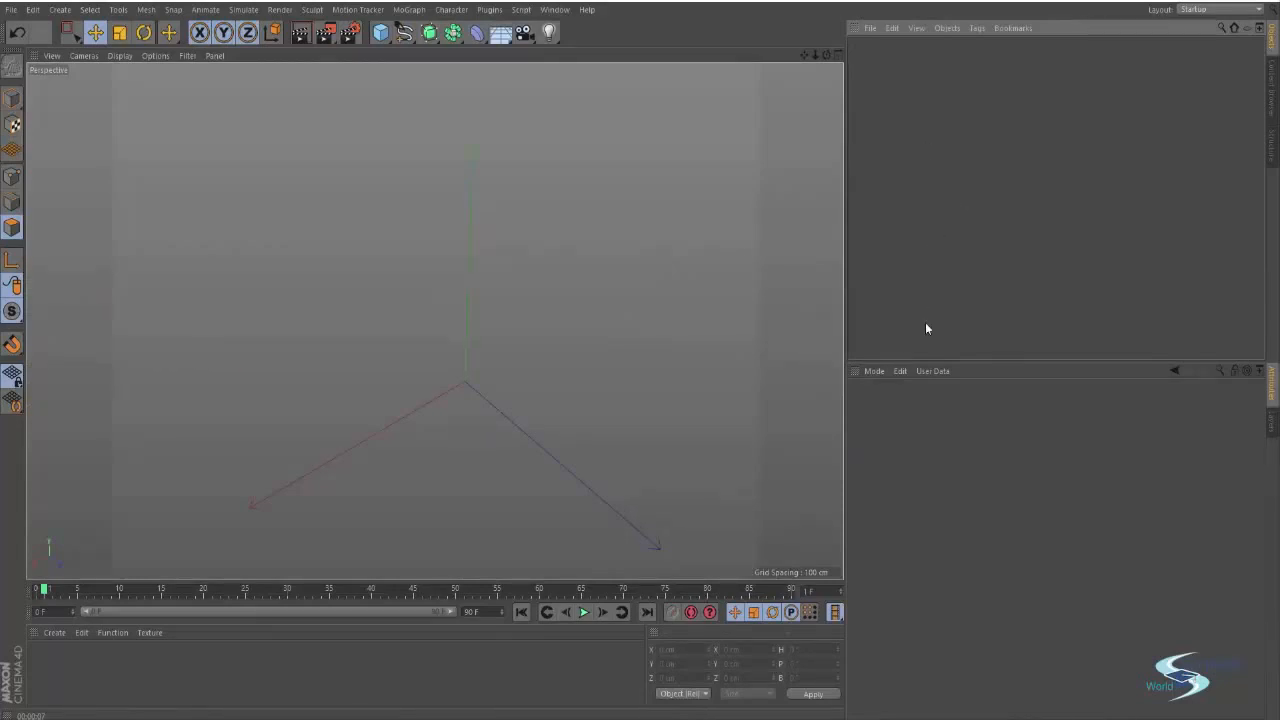
click(384, 36)
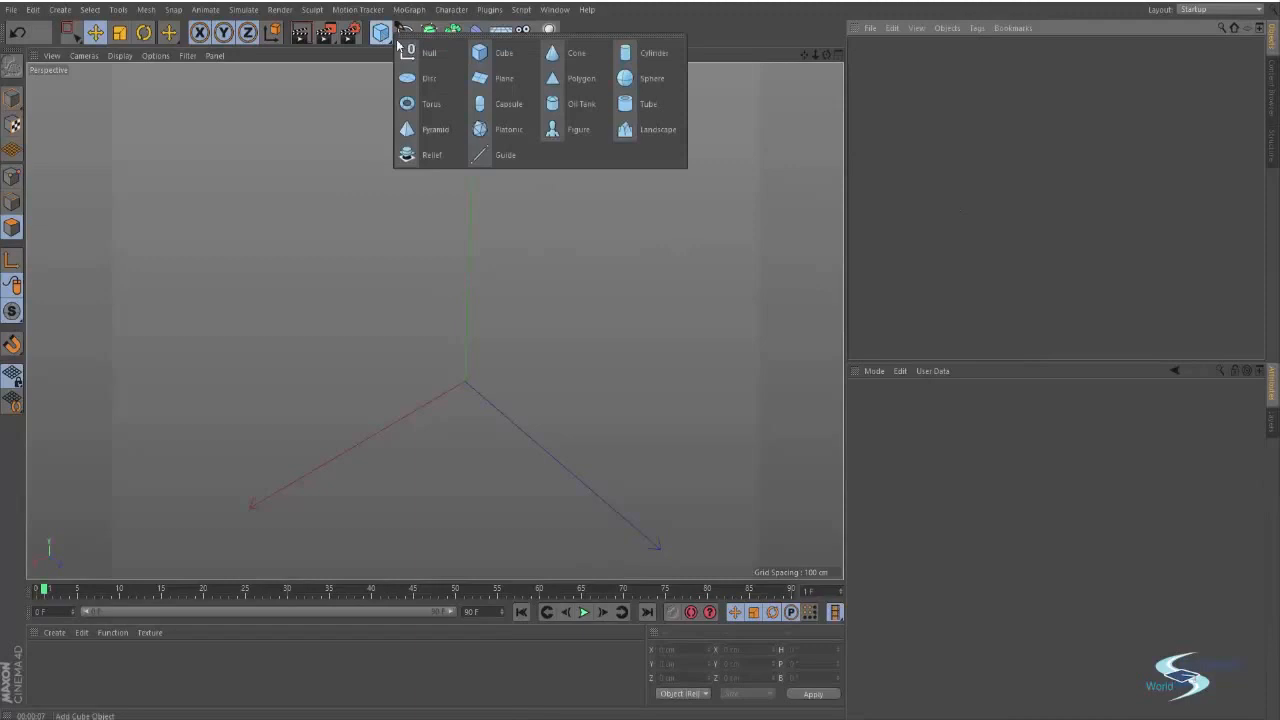
click(500, 78)
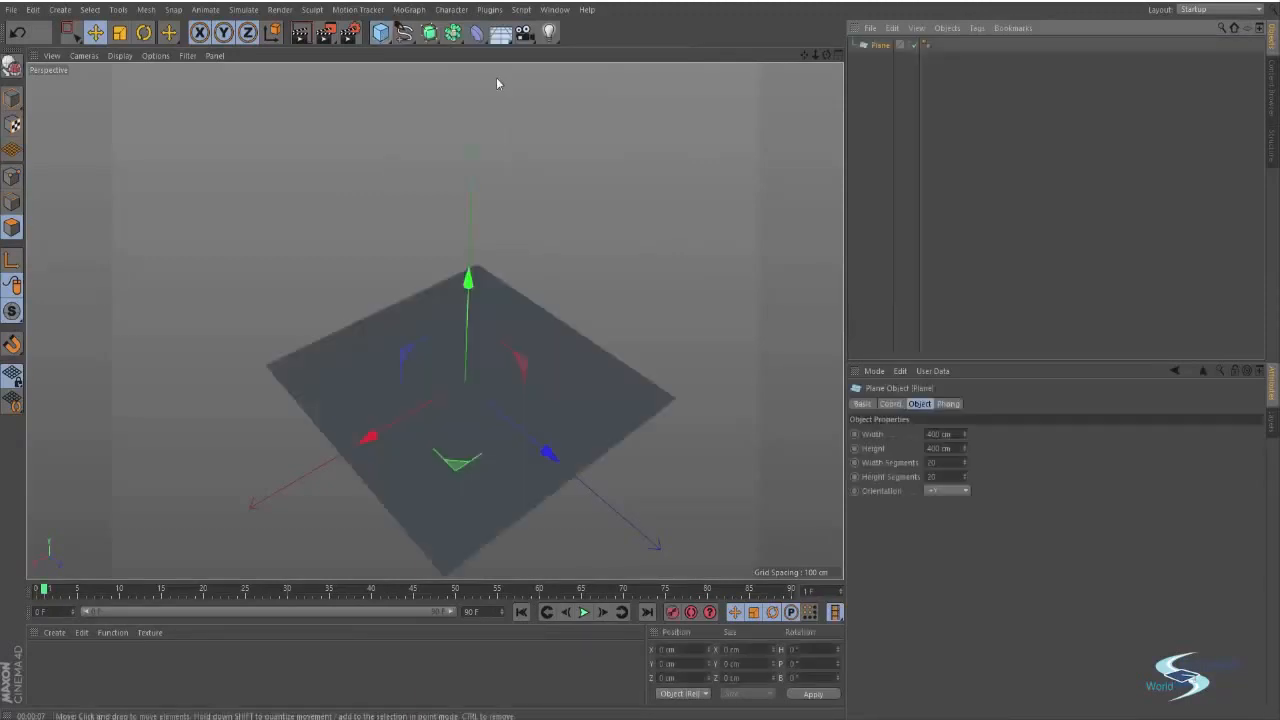
Step: Display the viewport shaded with edge lines to reveal the plane's segments
click(120, 55)
click(130, 87)
scroll(500, 404, up, 2)
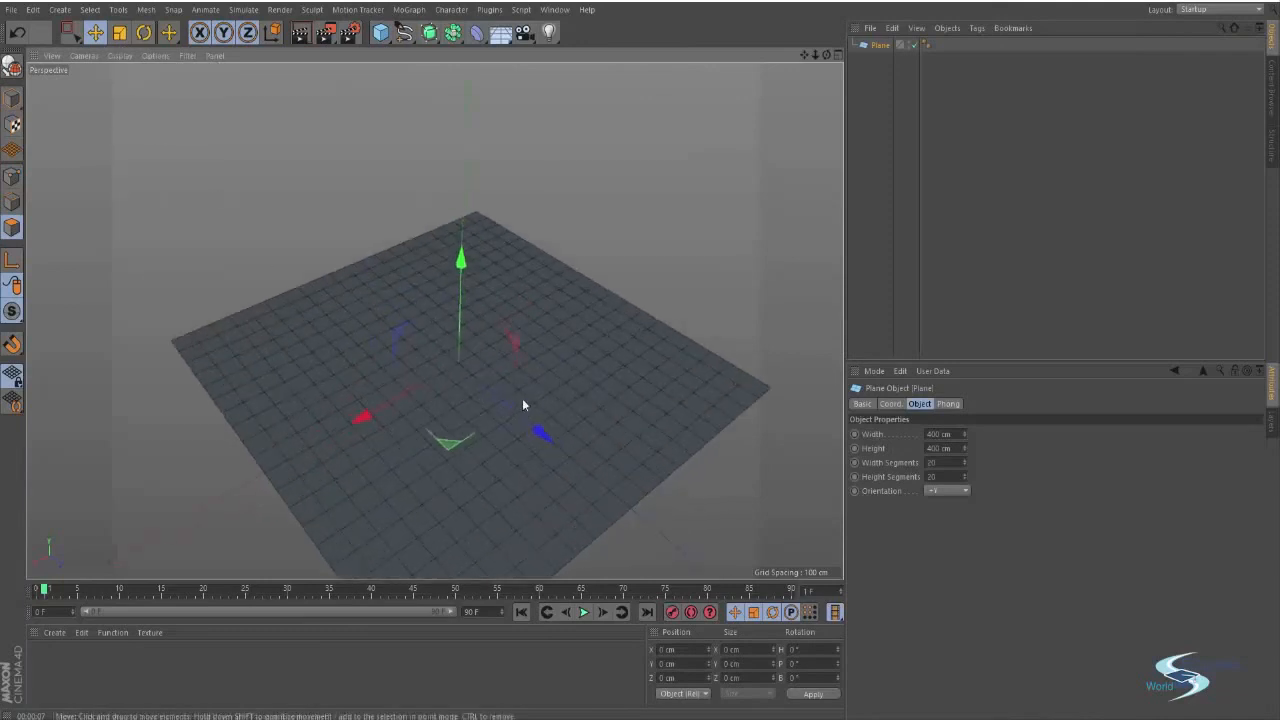
Step: Set the plane's width to 147 cm, with 12 width segments and 47 height segments
alt+middle_drag(522, 400, 521, 321)
drag(966, 435, 966, 680)
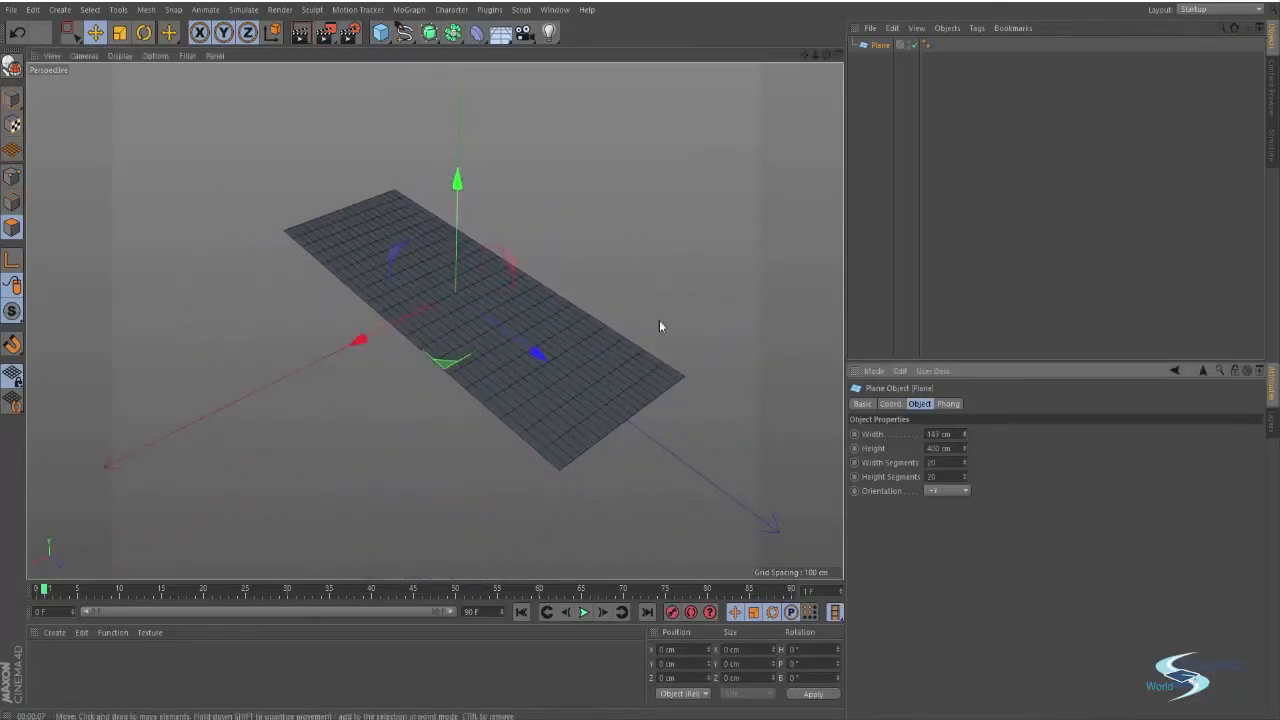
alt+drag(575, 243, 565, 335)
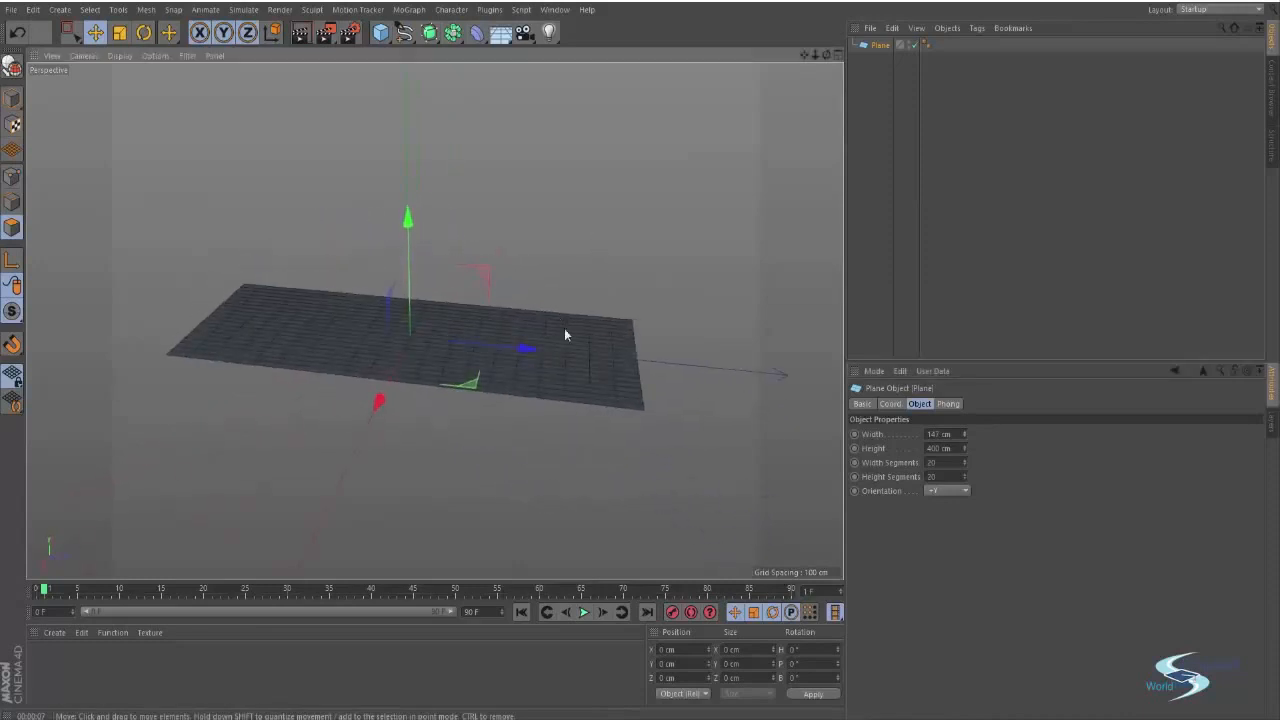
mouse_move(966, 464)
mouse_down()
mouse_move(966, 486)
mouse_move(966, 468)
mouse_up()
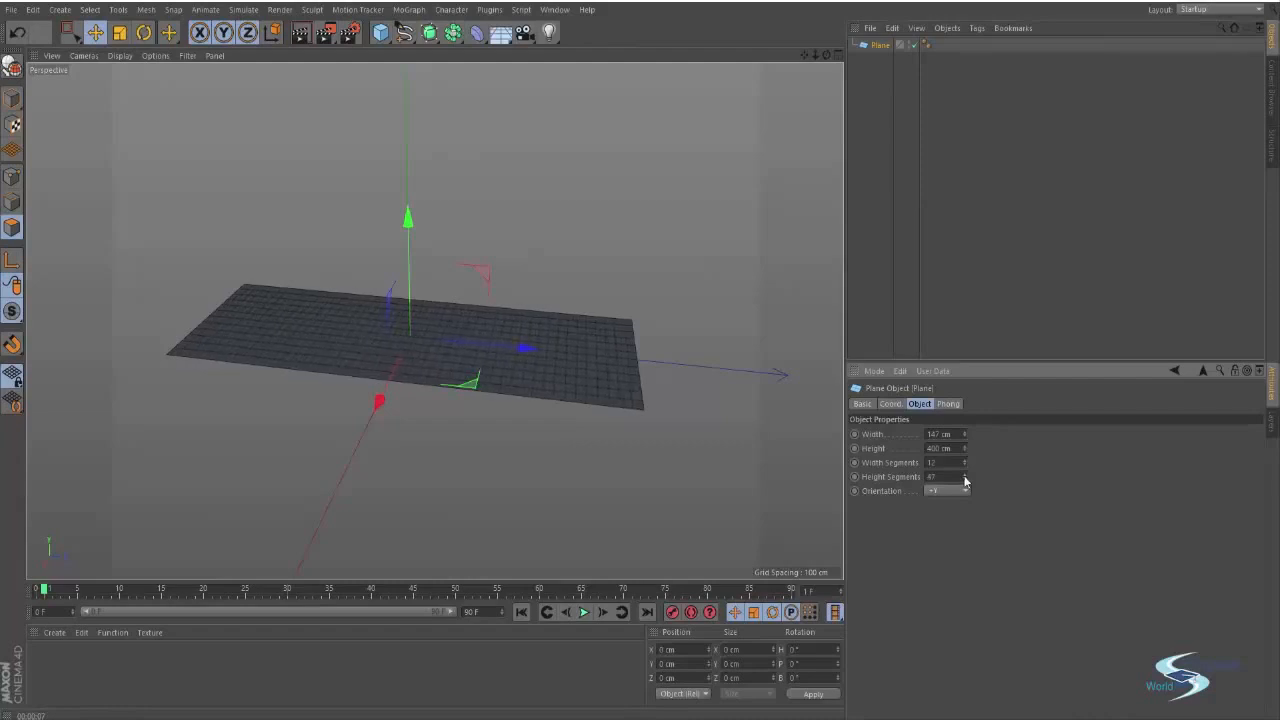
Step: Convert the plane to an editable polygon object and deselect it
click(871, 117)
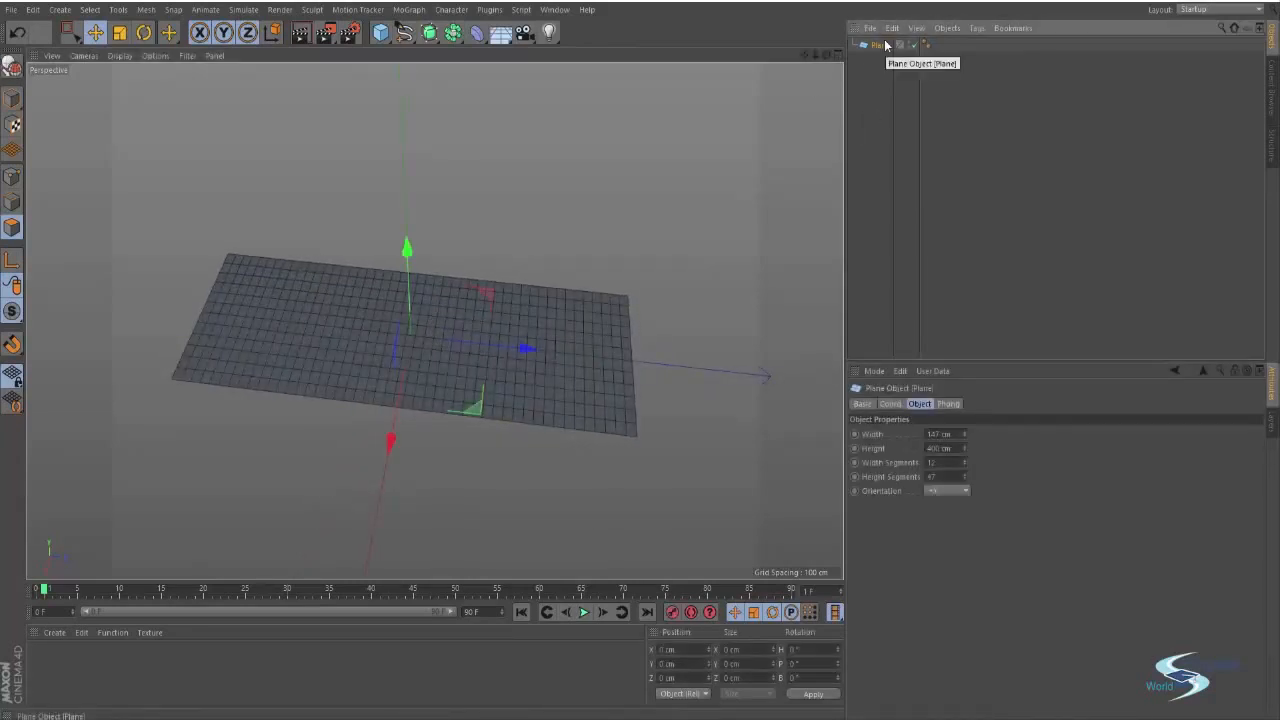
key(c)
click(871, 107)
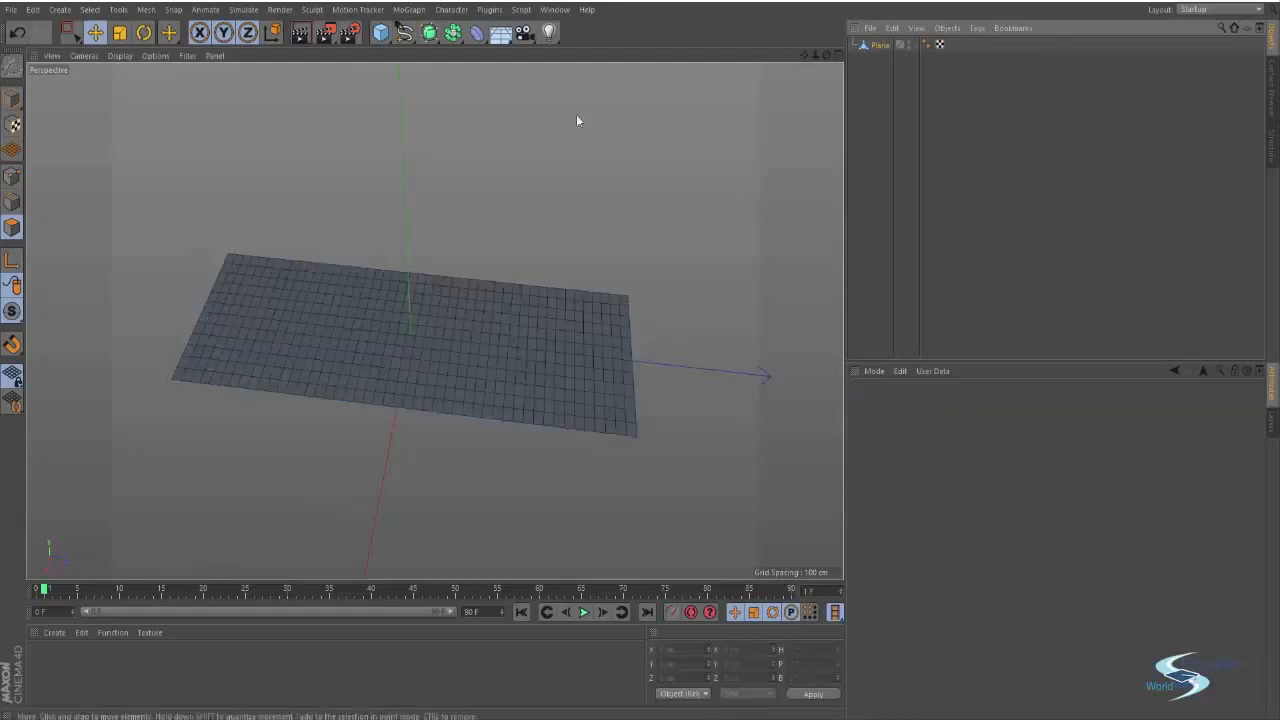
Step: Add a Bend deformer to the scene
click(478, 36)
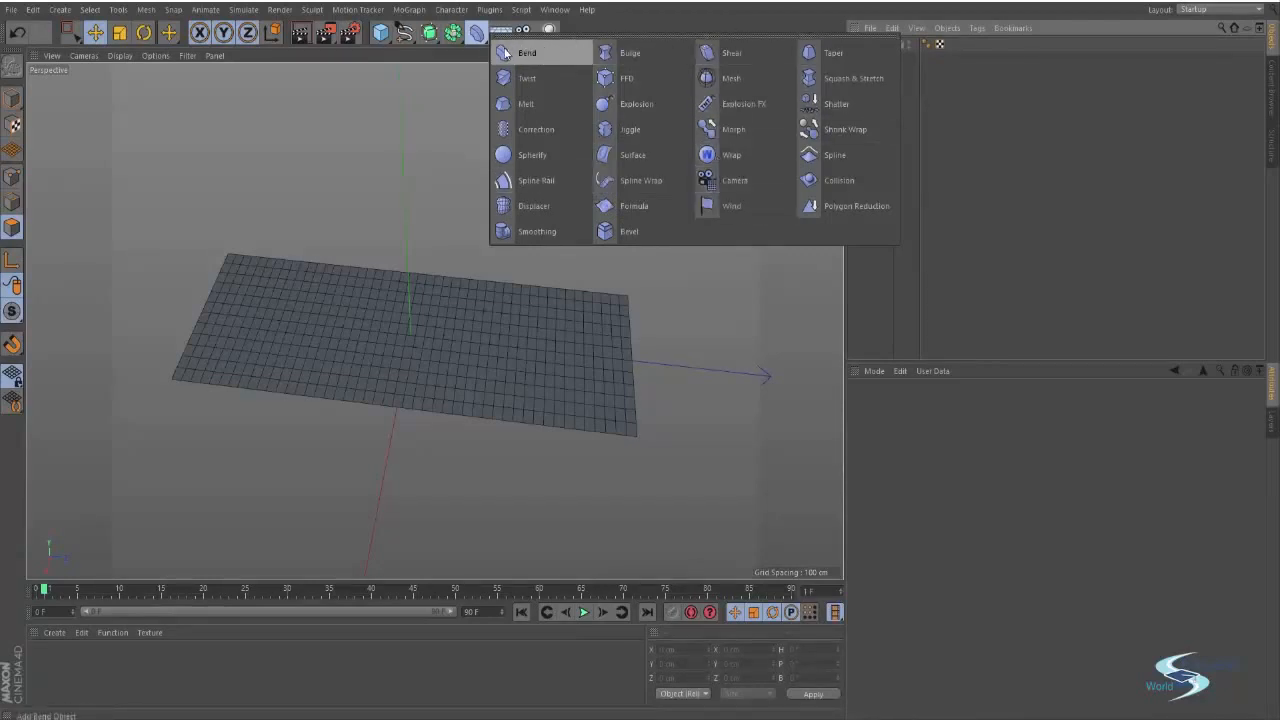
click(531, 55)
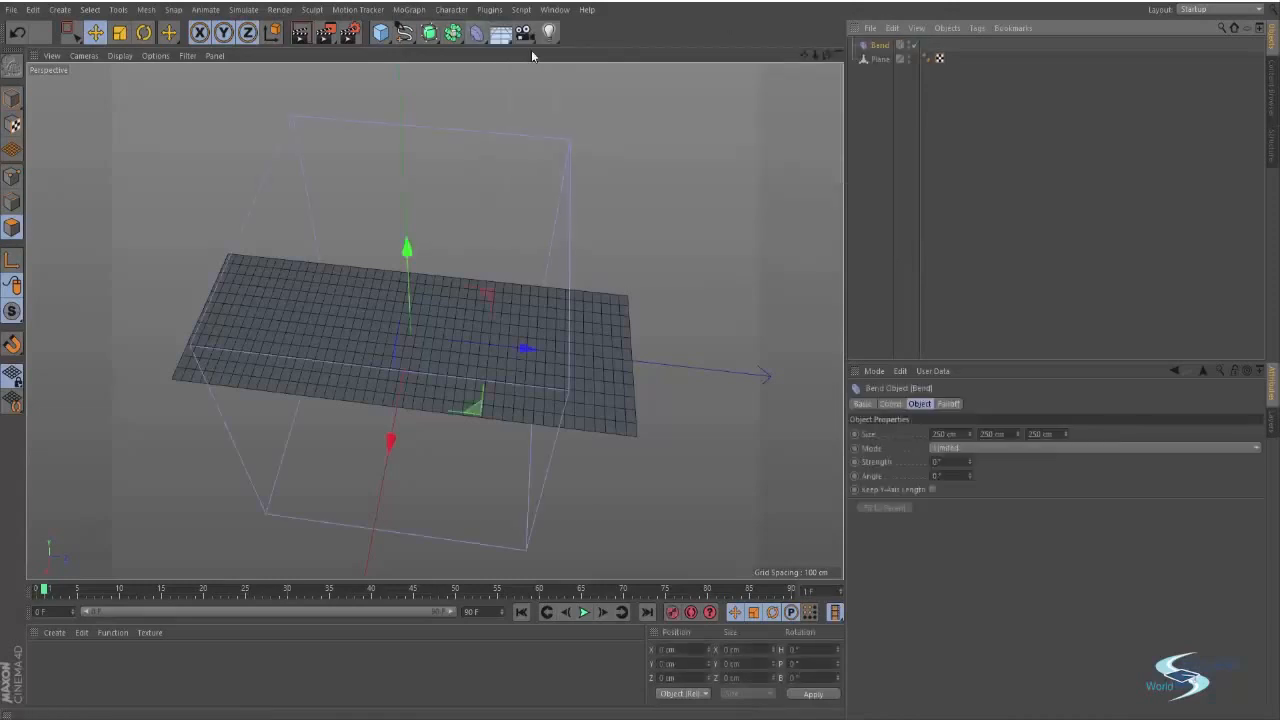
alt+drag(420, 334, 606, 168)
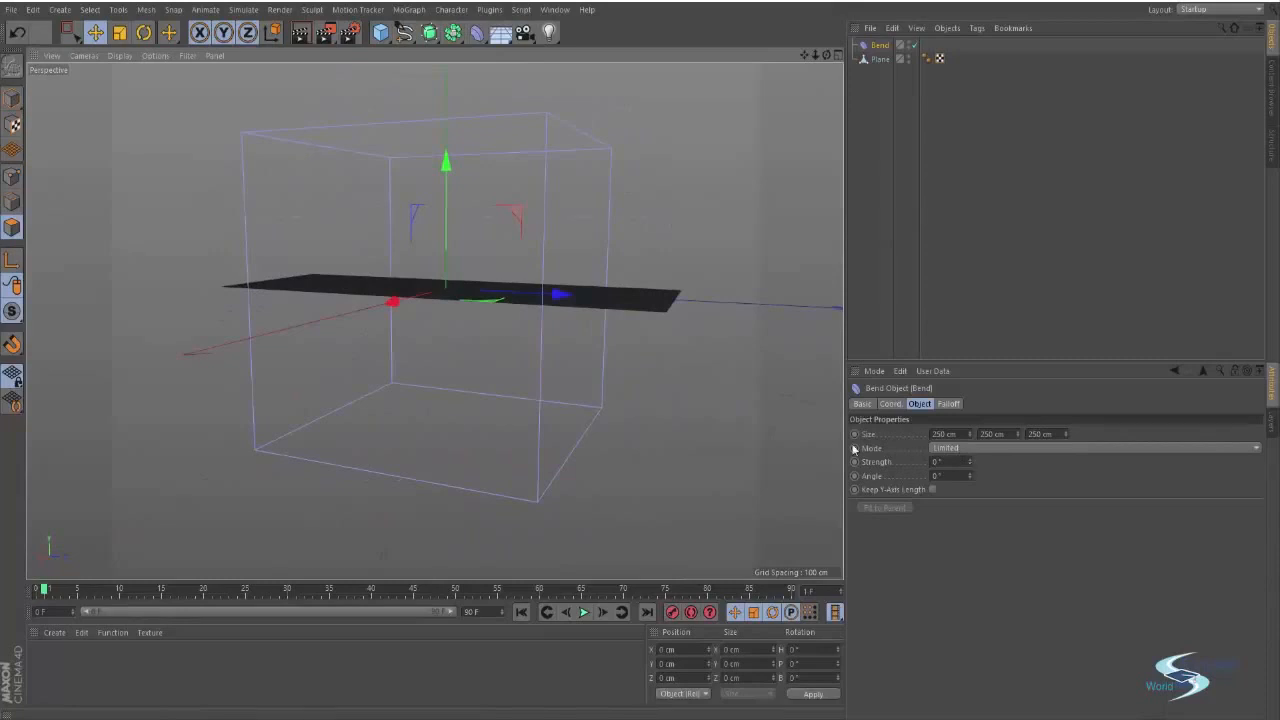
alt+drag(505, 300, 520, 353)
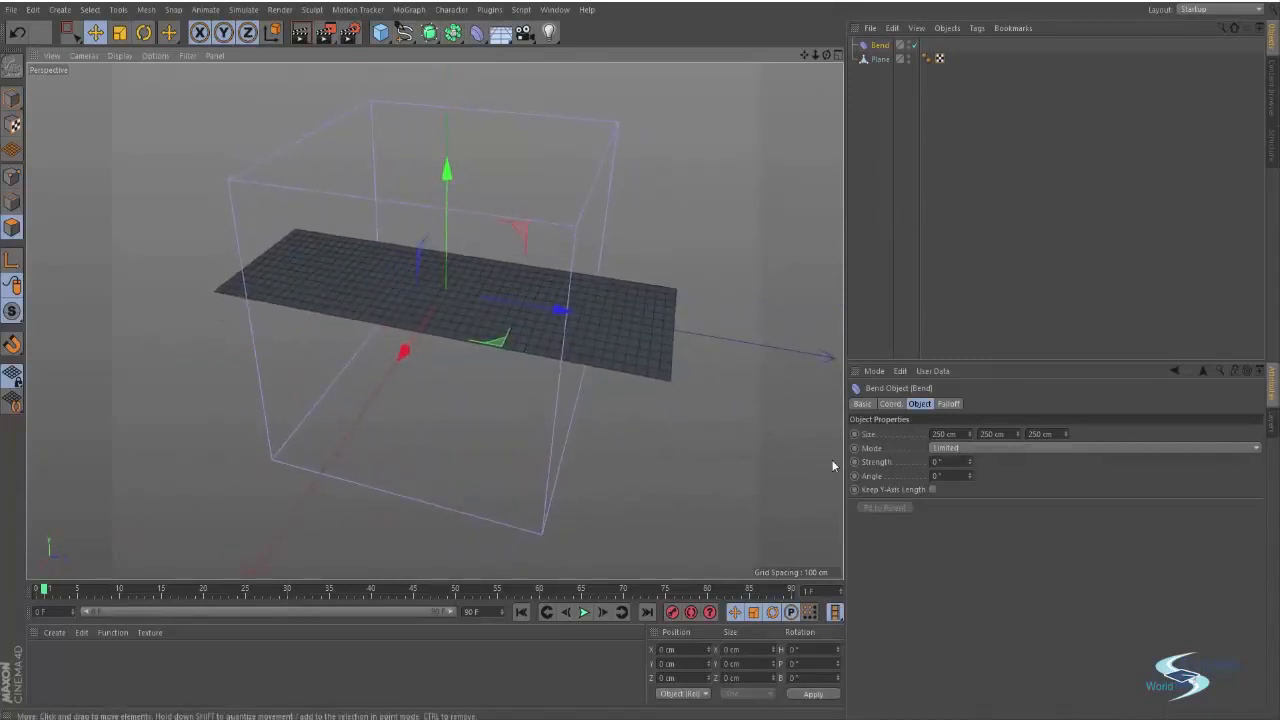
Step: Try a Bend strength of about 99° to test the bend direction, and undo the strength changes
drag(968, 467, 968, 420)
alt+drag(560, 300, 416, 300)
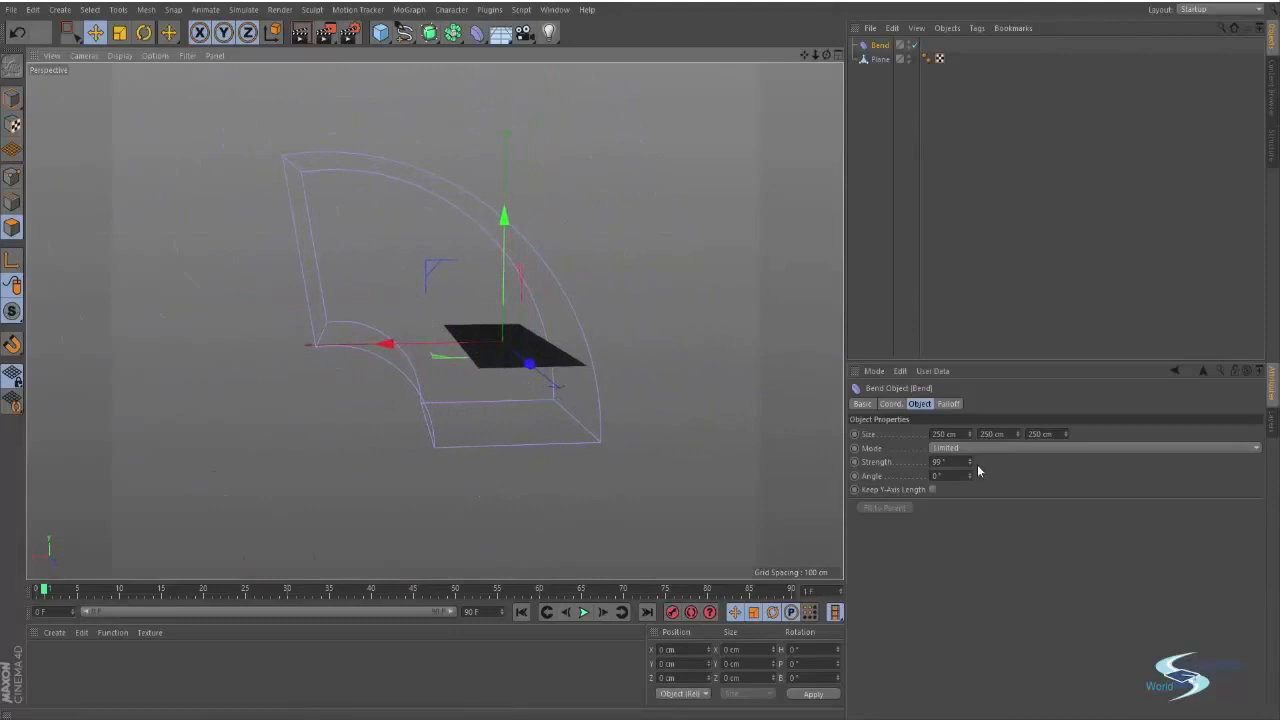
drag(971, 466, 971, 478)
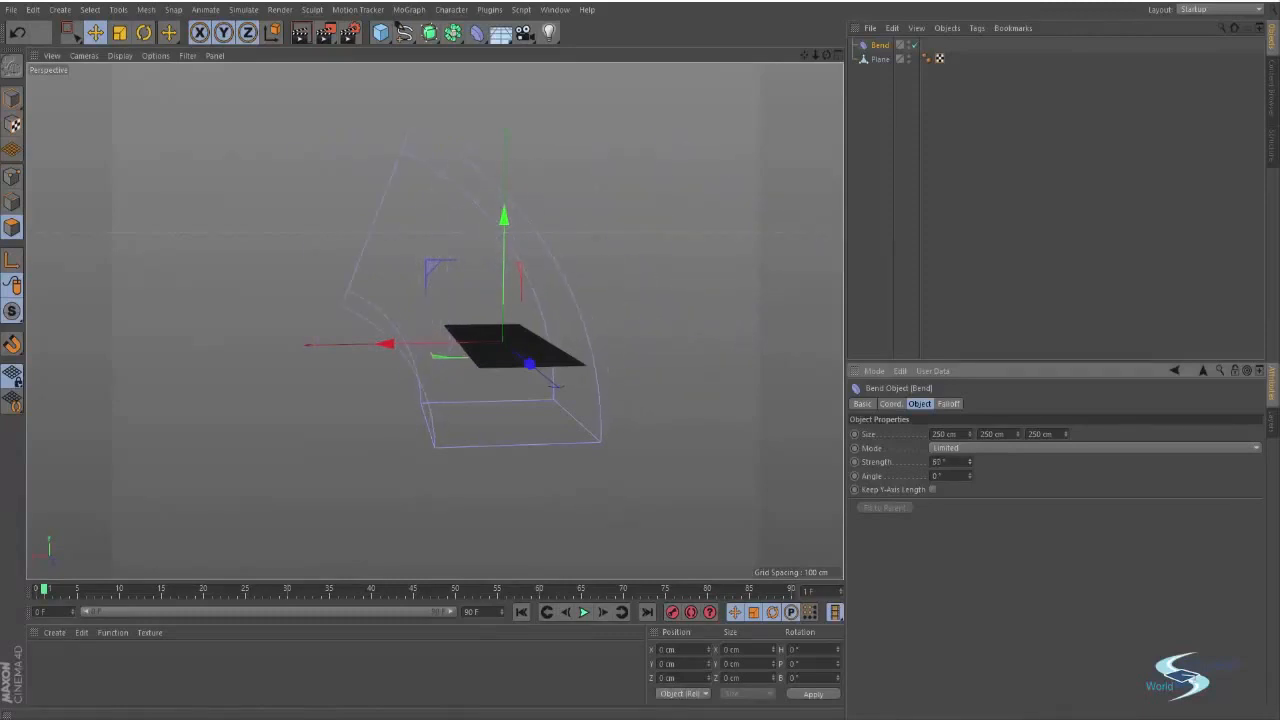
key(ctrl+z)
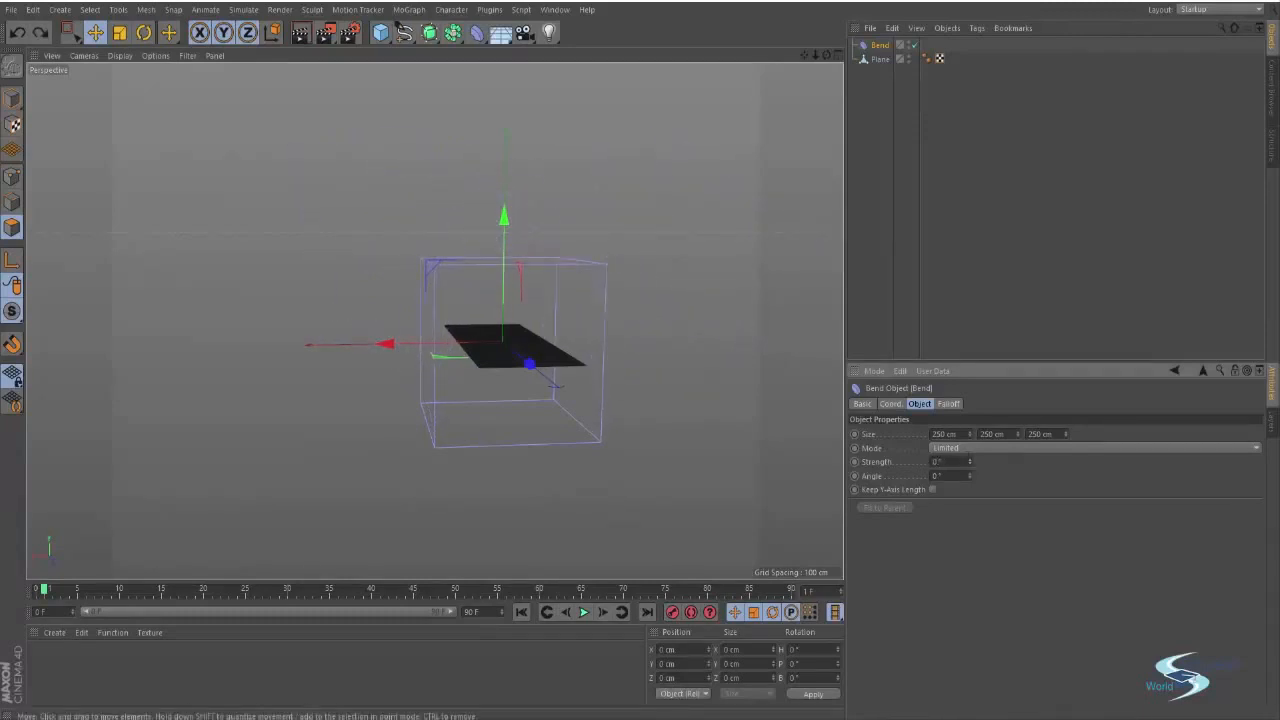
Step: Rotate the Bend deformer to a bank angle of 90° in Model mode
click(14, 96)
key(r)
drag(477, 281, 411, 381)
click(879, 45)
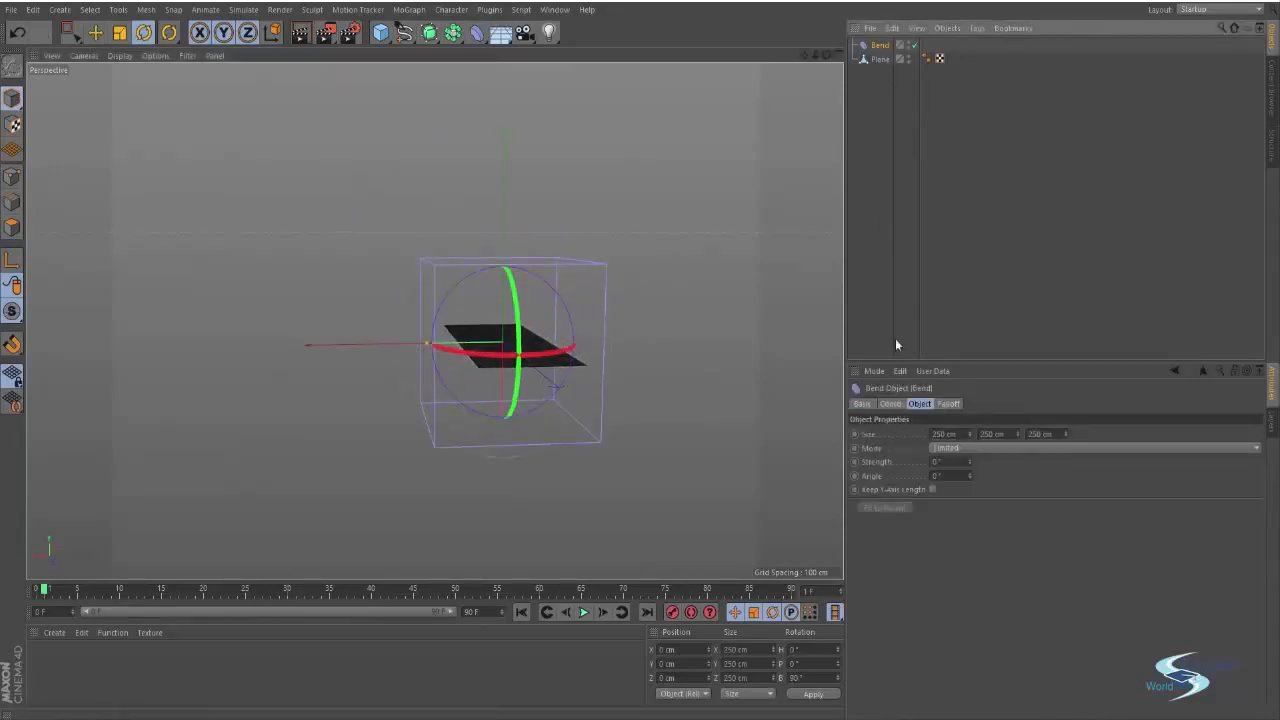
Step: Rotate the Bend deformer to a heading of -90°, testing the bend strength and undoing each trial value
drag(967, 462, 967, 440)
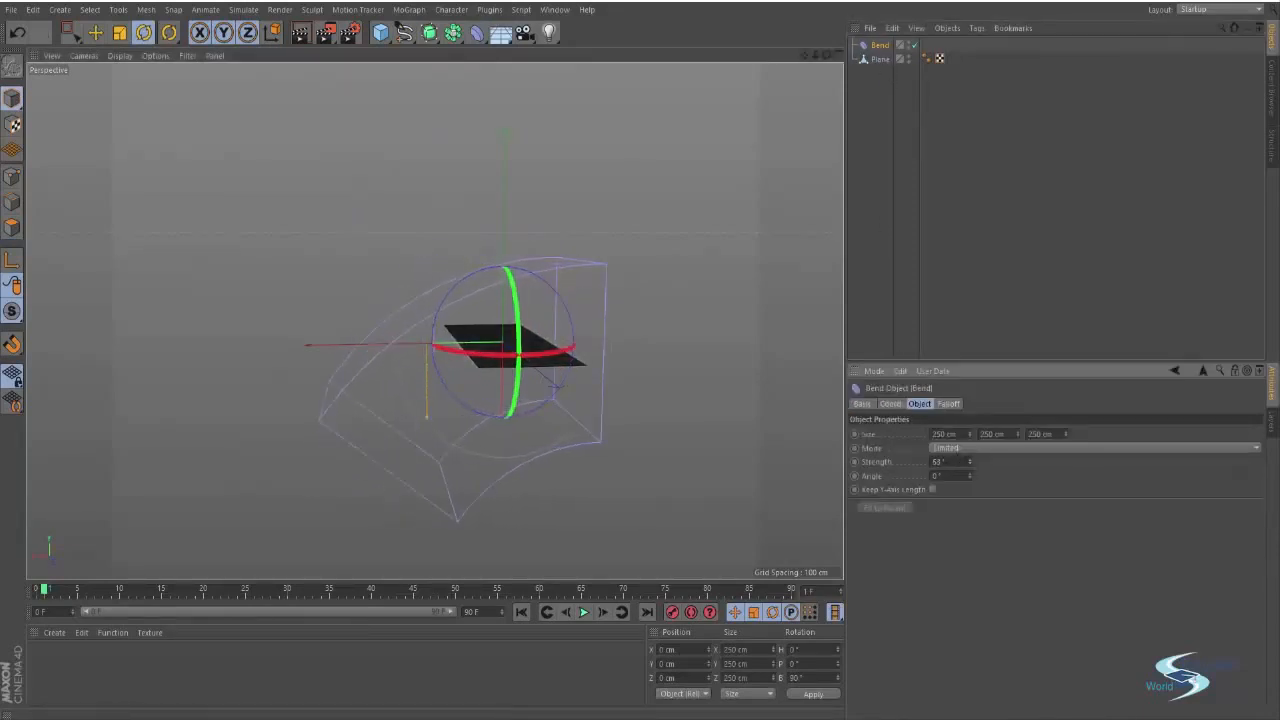
key(ctrl+z)
alt+drag(508, 338, 511, 394)
drag(969, 463, 969, 452)
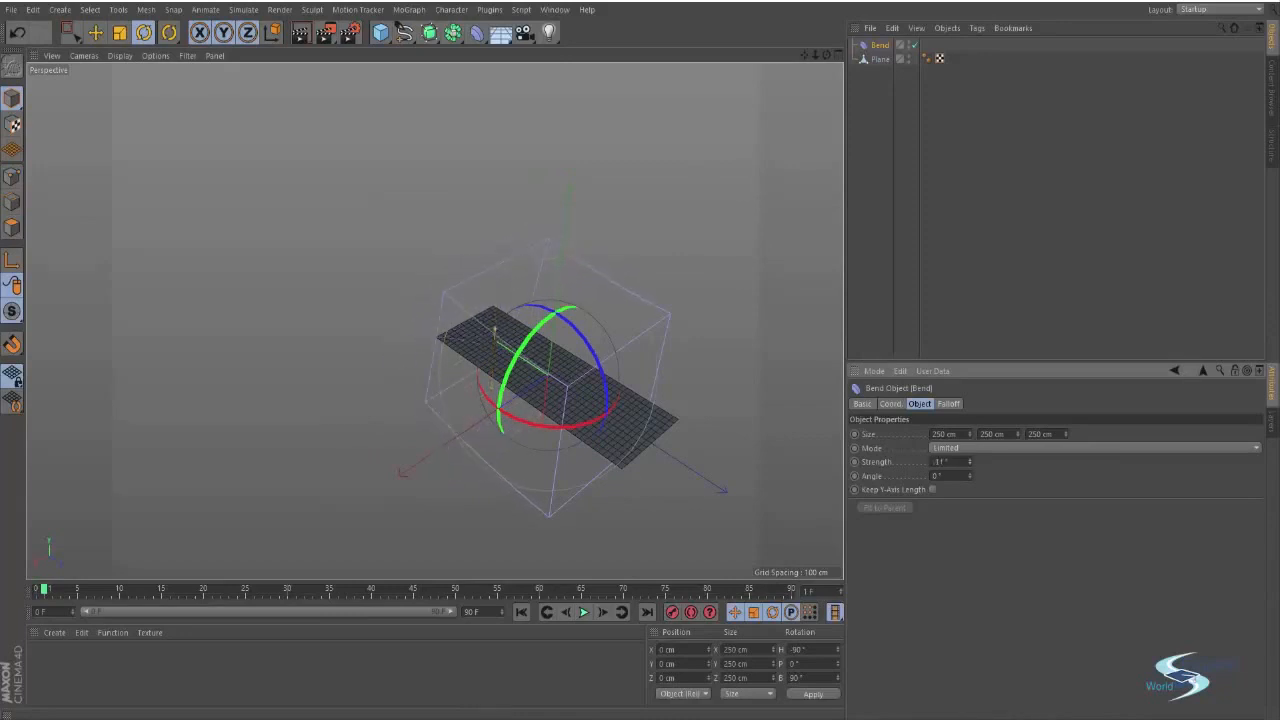
key(ctrl+z)
Step: Fit the Bend deformer's box around the plane by setting its size to 19 × 418 × 161 cm
alt+drag(599, 413, 607, 383)
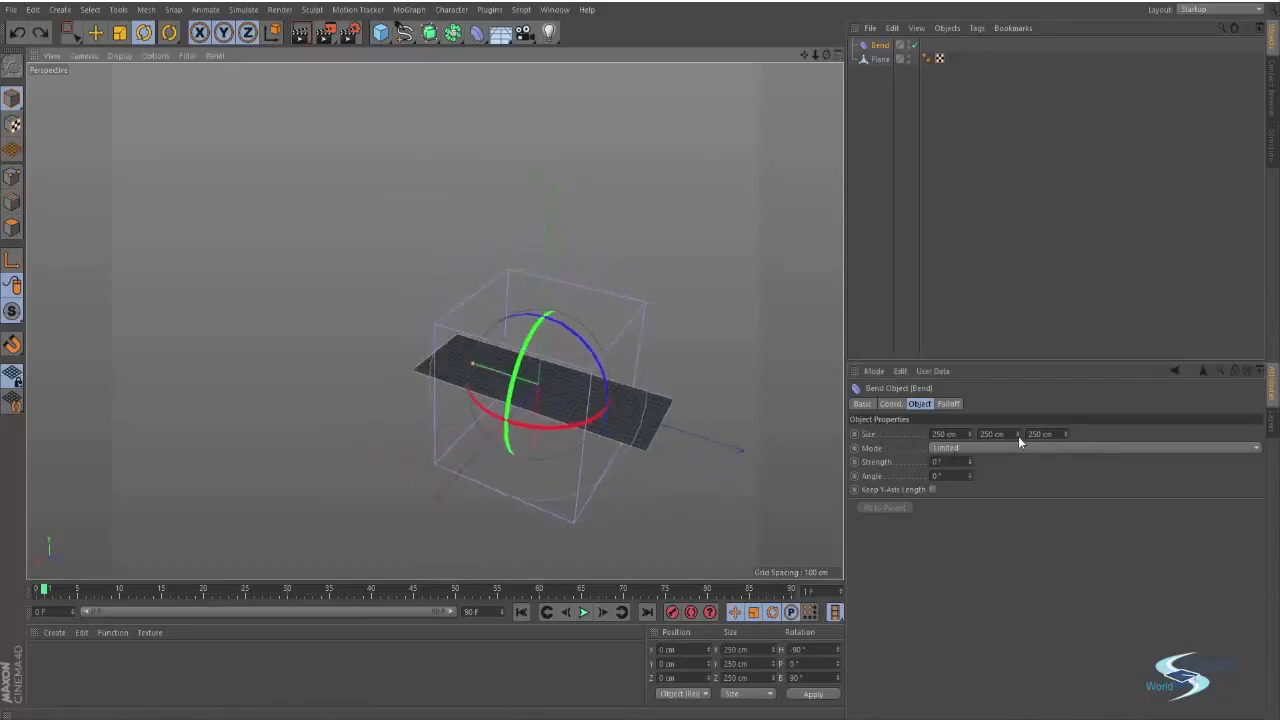
drag(1018, 435, 969, 474)
alt+drag(558, 338, 640, 505)
drag(1066, 434, 1018, 458)
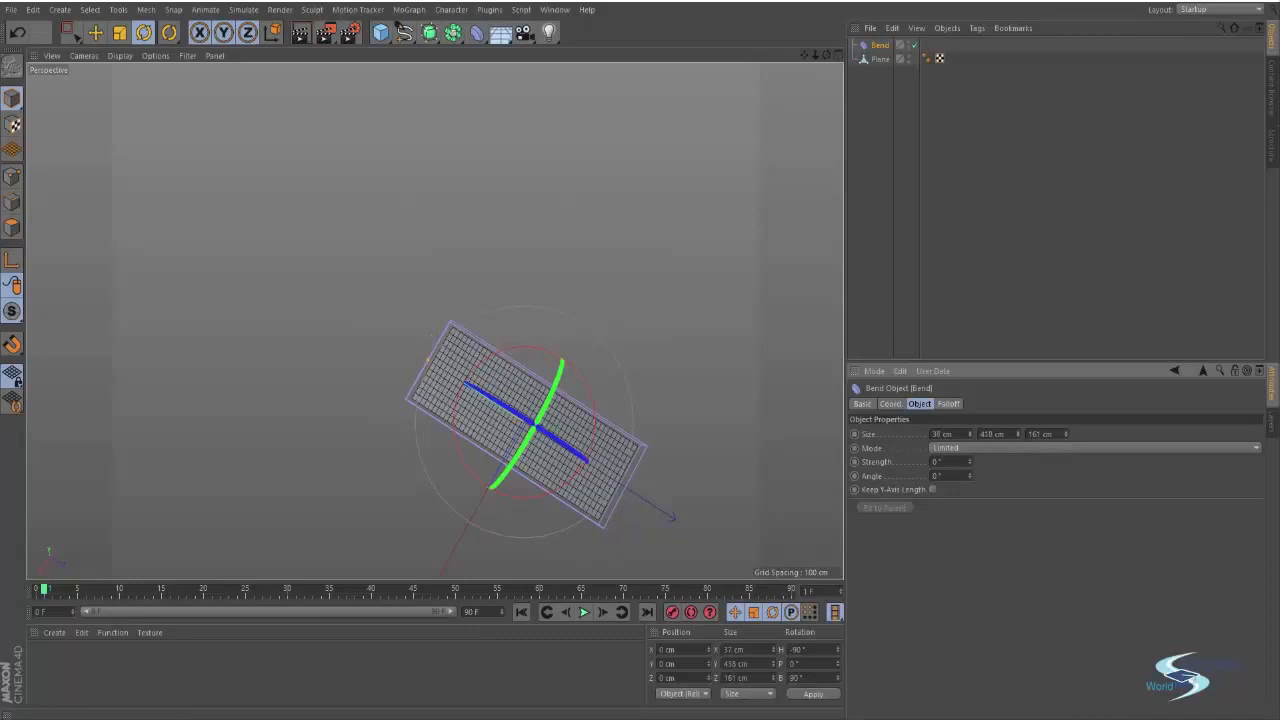
alt+drag(717, 440, 631, 346)
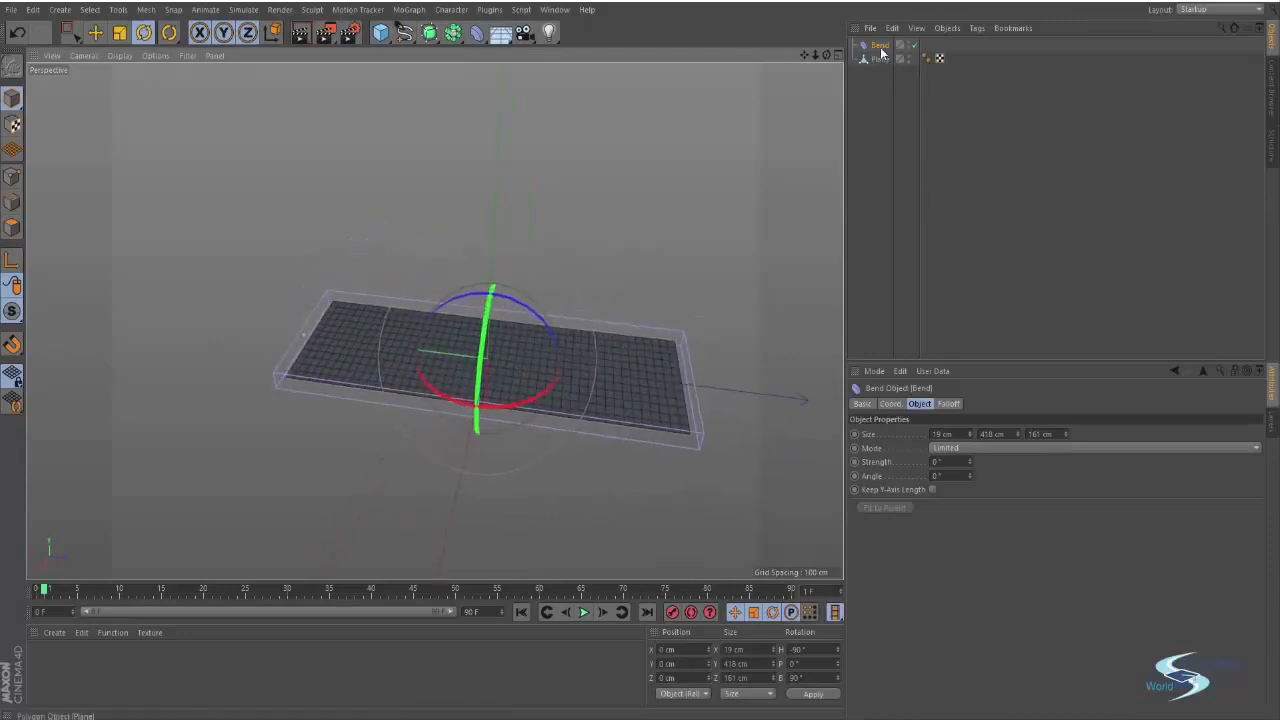
Step: Make the Bend deformer a child of the plane and select the deformer
drag(881, 52, 877, 59)
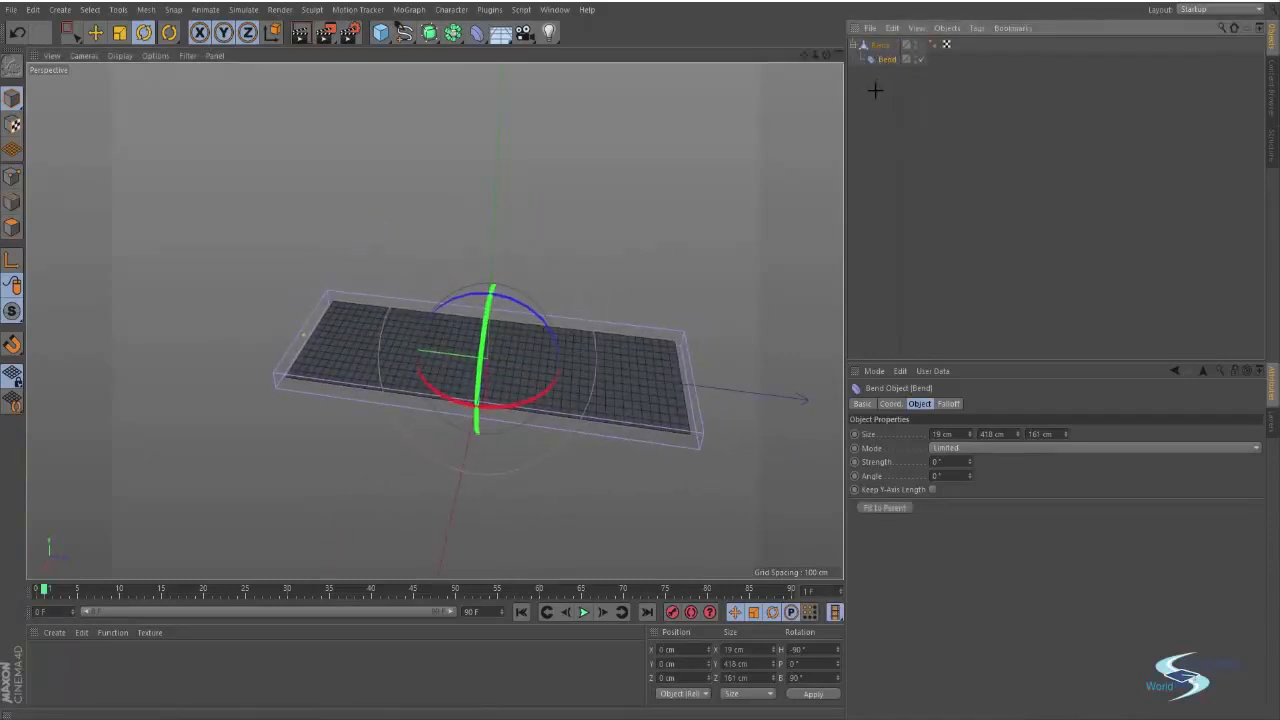
click(874, 88)
click(879, 46)
click(887, 59)
Step: Curve the plane lengthwise by giving the Bend deformer a negative strength
alt+drag(655, 218, 500, 300)
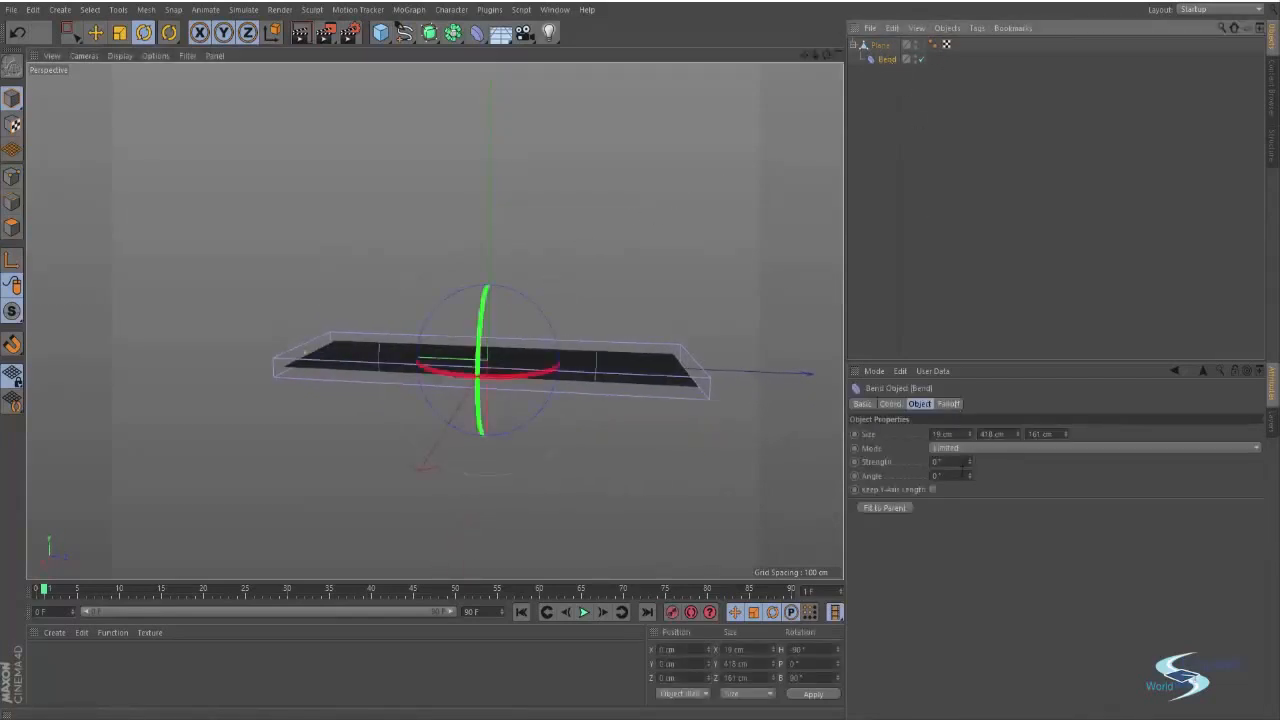
drag(968, 467, 938, 465)
click(982, 302)
alt+drag(434, 321, 416, 232)
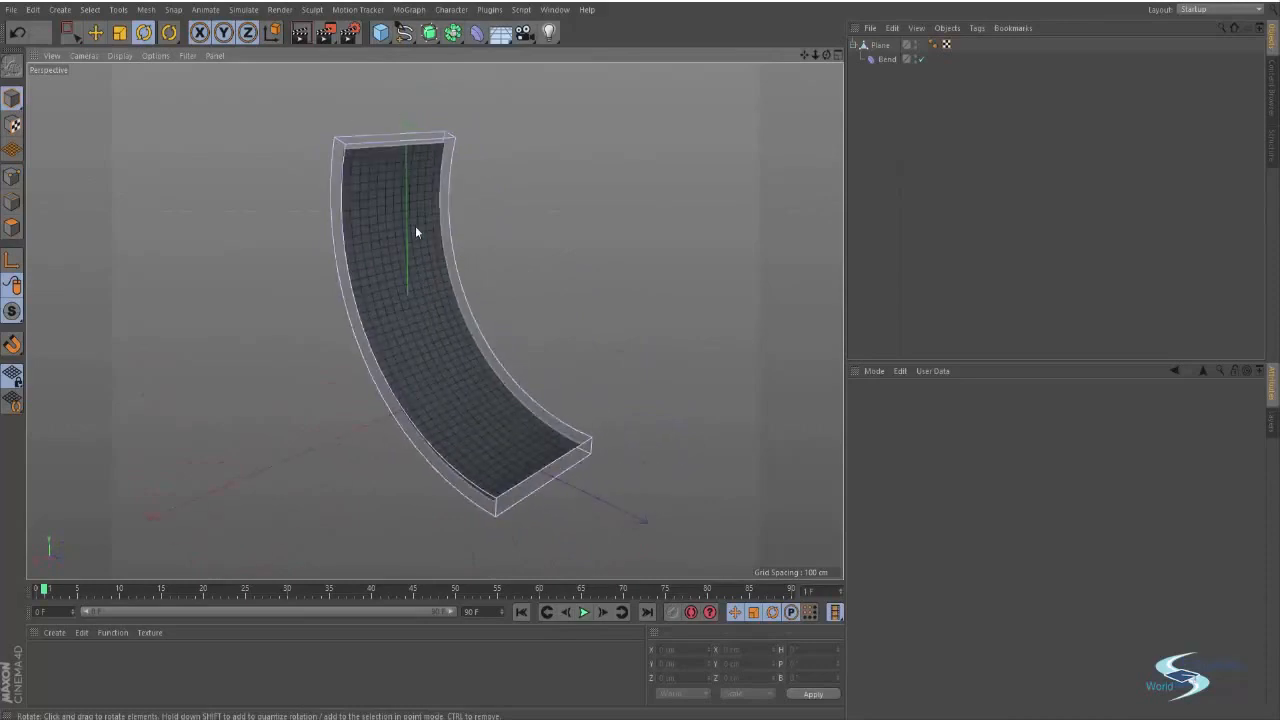
Step: Set the Bend deformer's strength to -95° and its angle to 90°
click(885, 60)
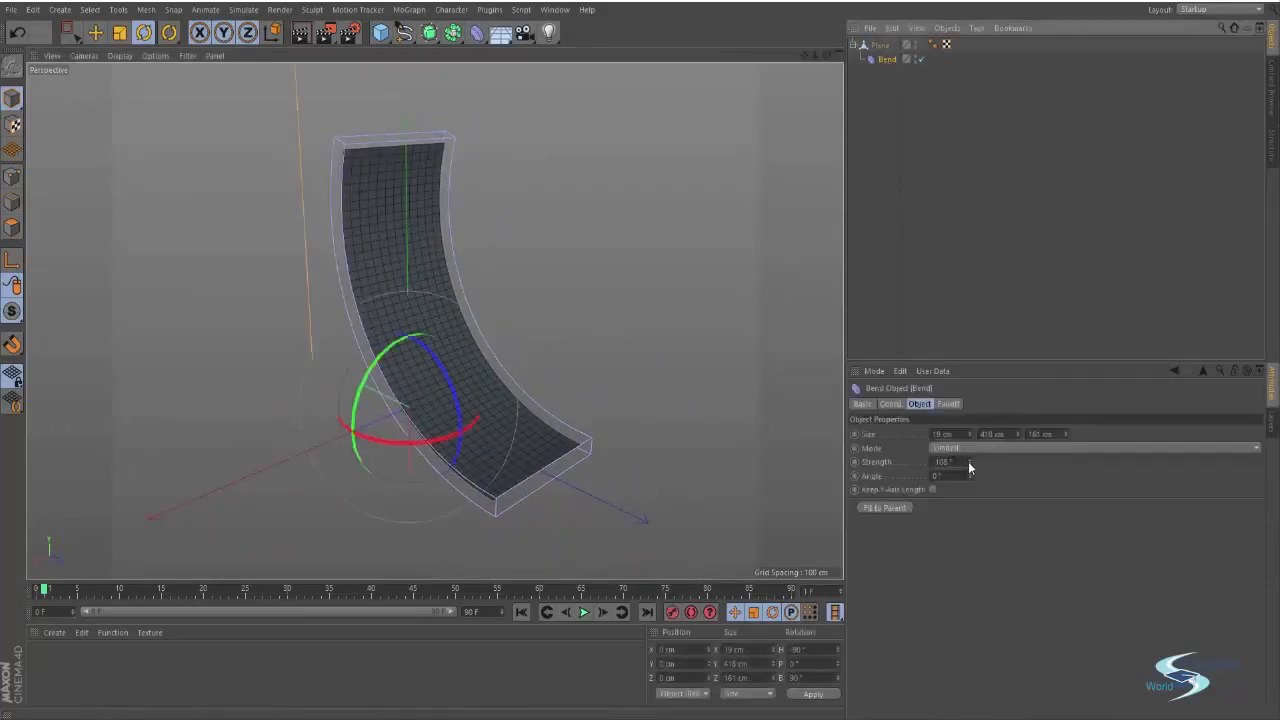
drag(969, 467, 968, 427)
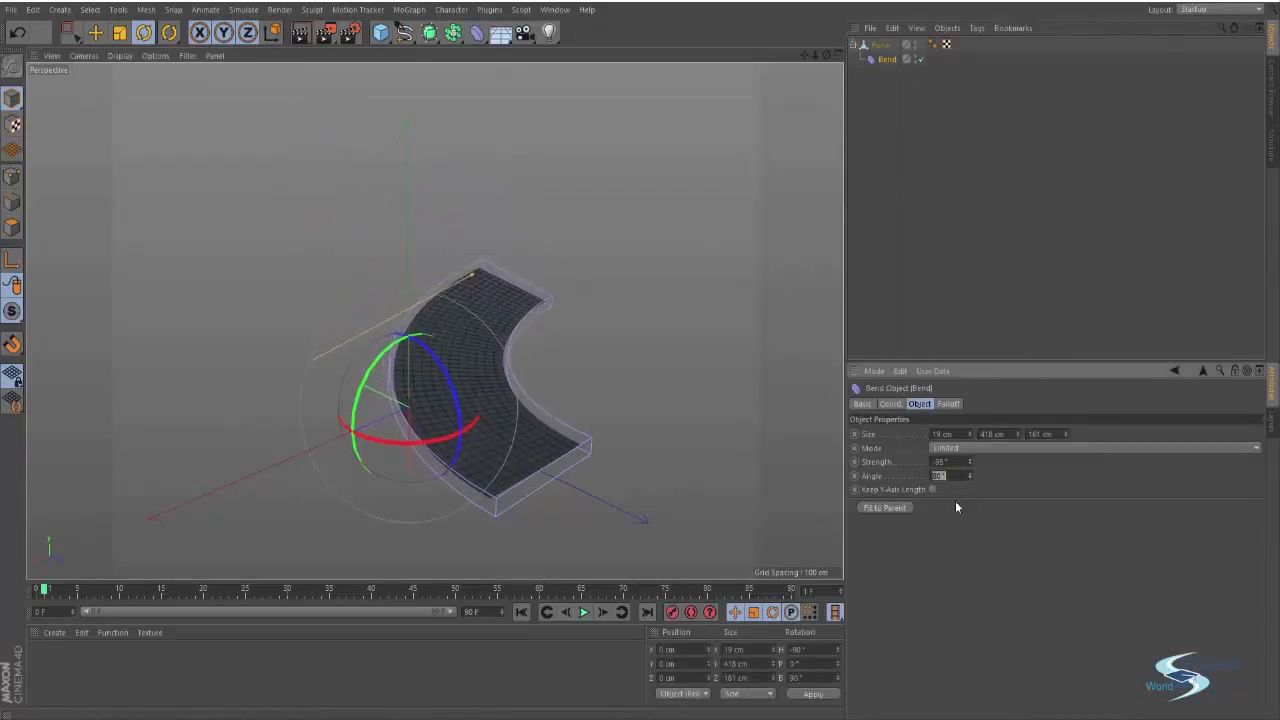
text(0)
key(Return)
Step: Pull the Bend deformer's viewport handle outward to a strength of about 246° and an angle of about 242°
alt+drag(491, 343, 389, 407)
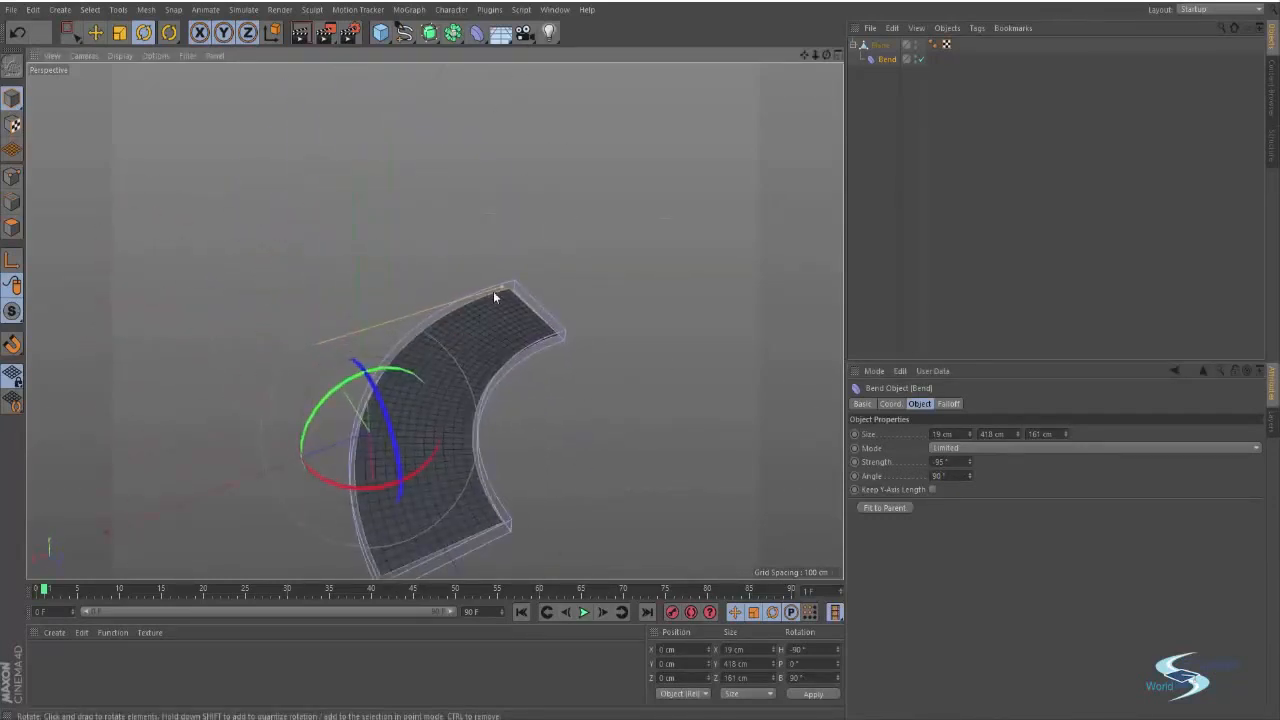
drag(493, 291, 680, 42)
alt+drag(434, 321, 560, 375)
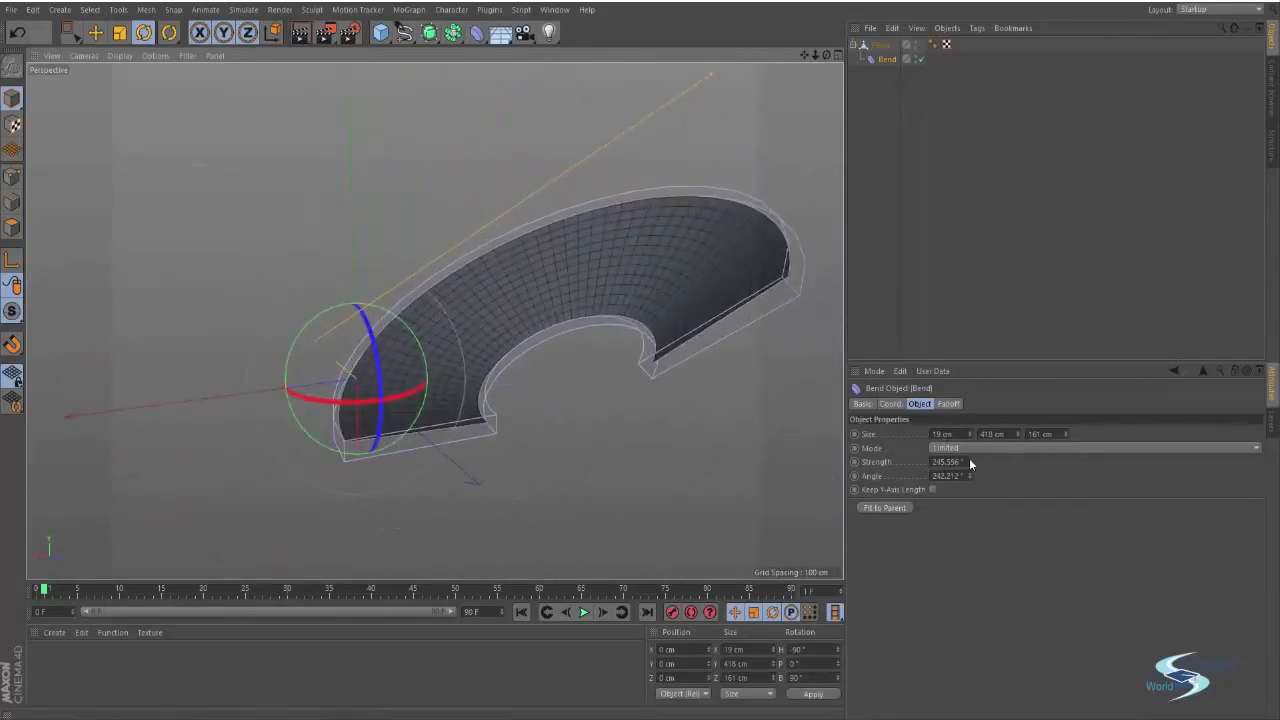
Step: Set the Bend deformer's strength to 360° to wrap the plane into a full ring
drag(969, 462, 981, 422)
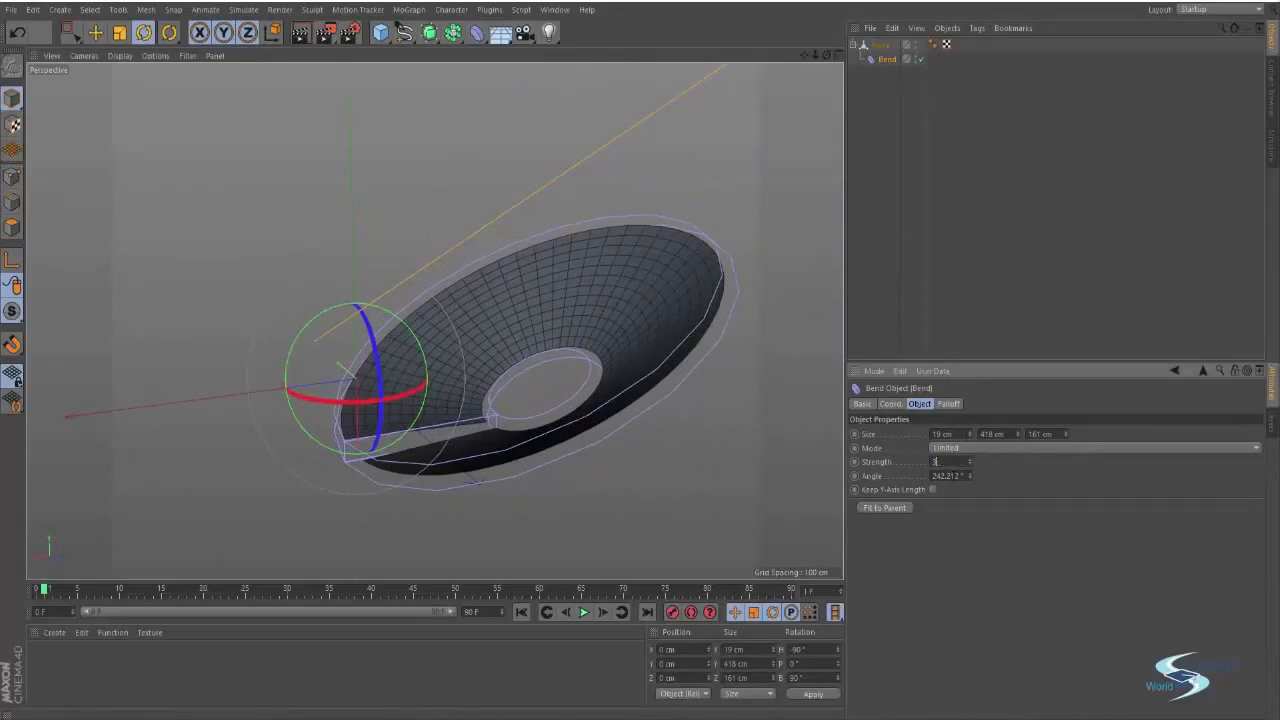
alt+drag(560, 400, 635, 402)
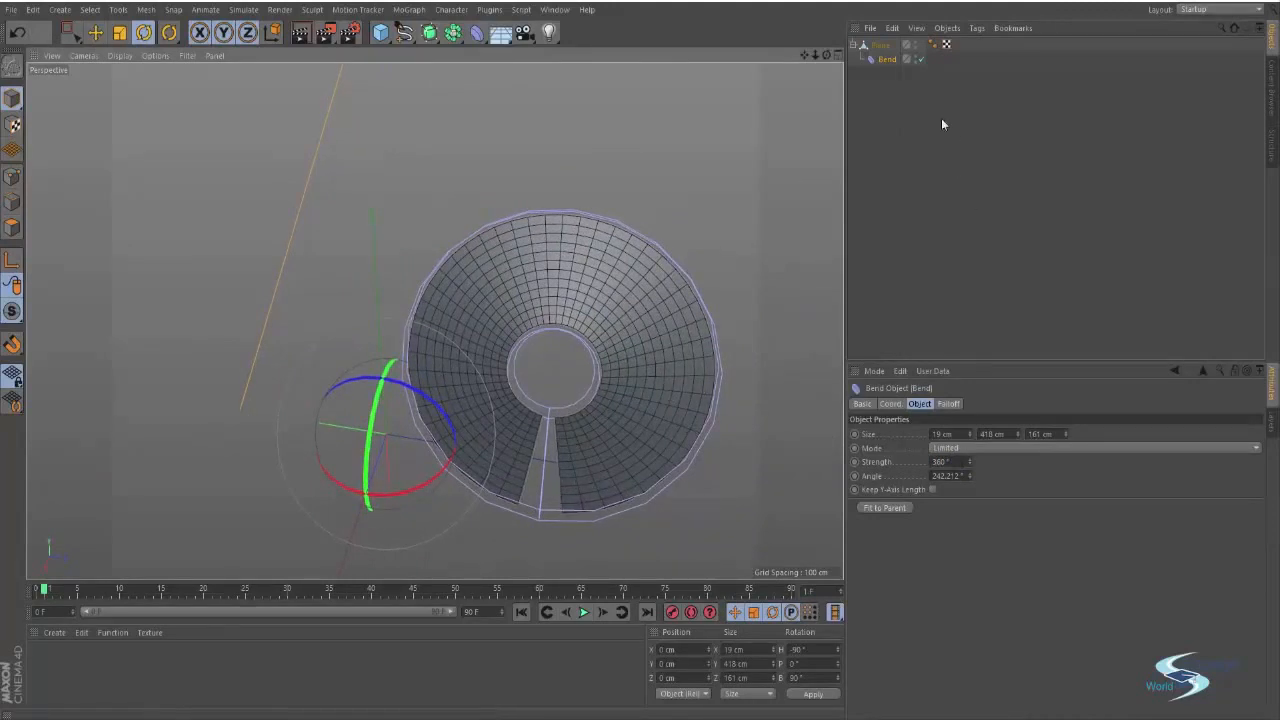
Step: Scale the plane down slightly along its X axis to narrow the gap between the ends of the ring
click(880, 45)
key(t)
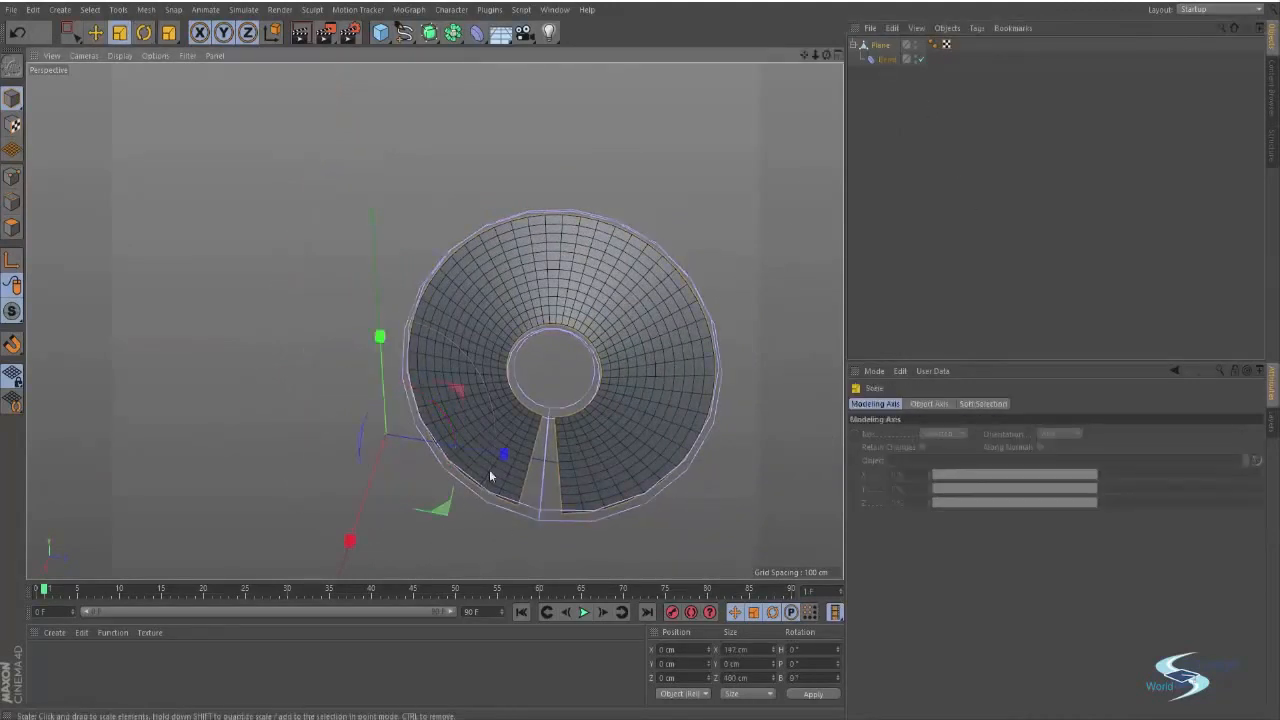
drag(505, 456, 466, 482)
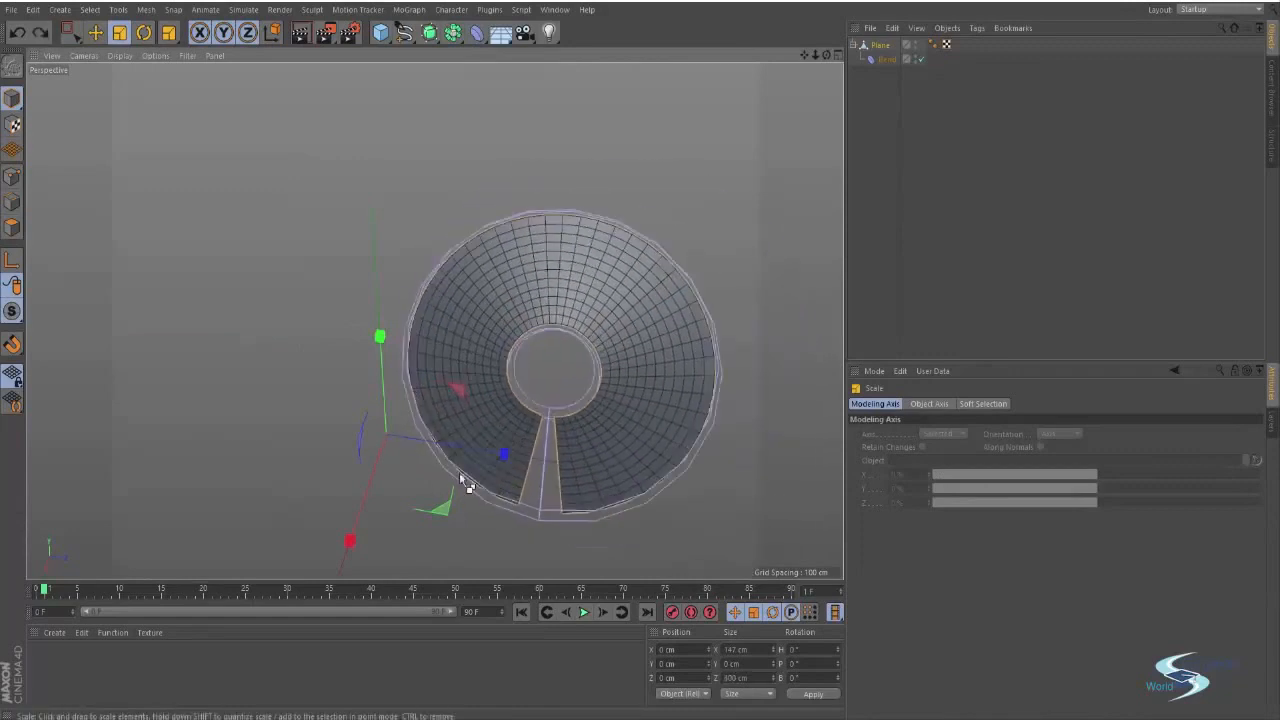
mouse_move(353, 541)
mouse_down()
mouse_move(371, 520)
mouse_move(365, 540)
mouse_up()
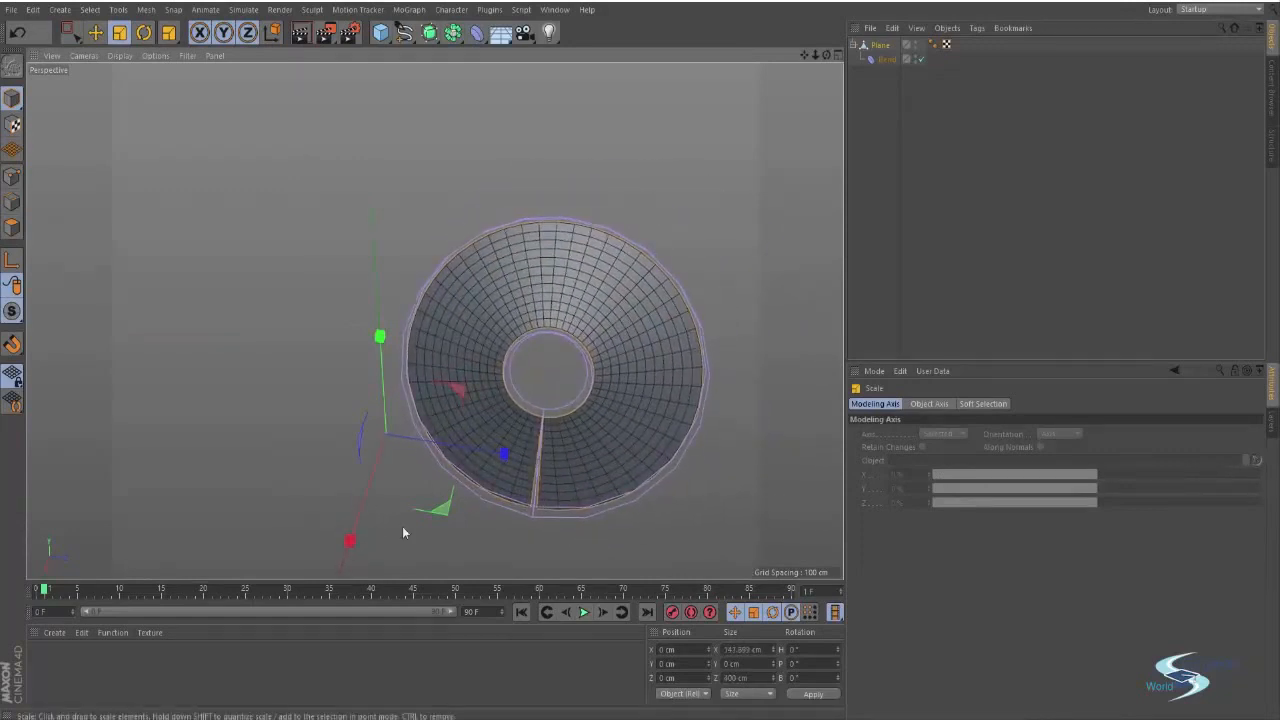
click(488, 527)
scroll(580, 451, up, 3)
scroll(618, 432, up, 2)
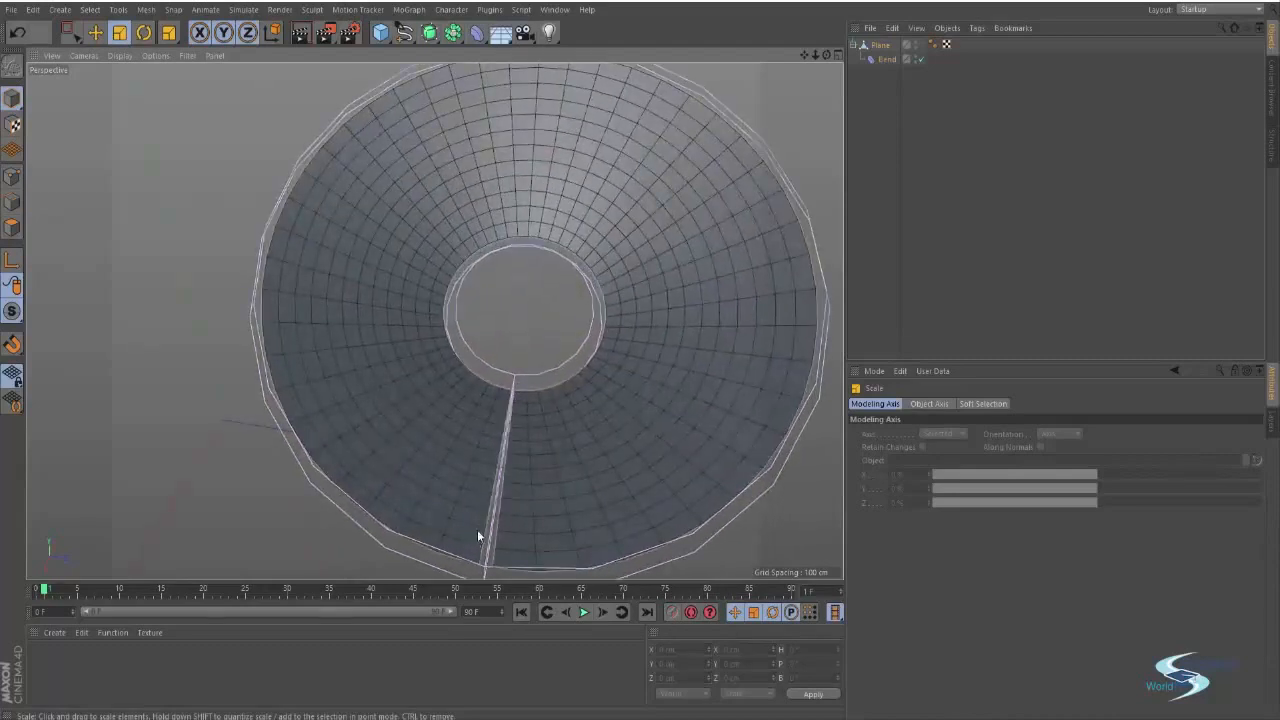
scroll(527, 515, up, 3)
scroll(529, 520, down, 5)
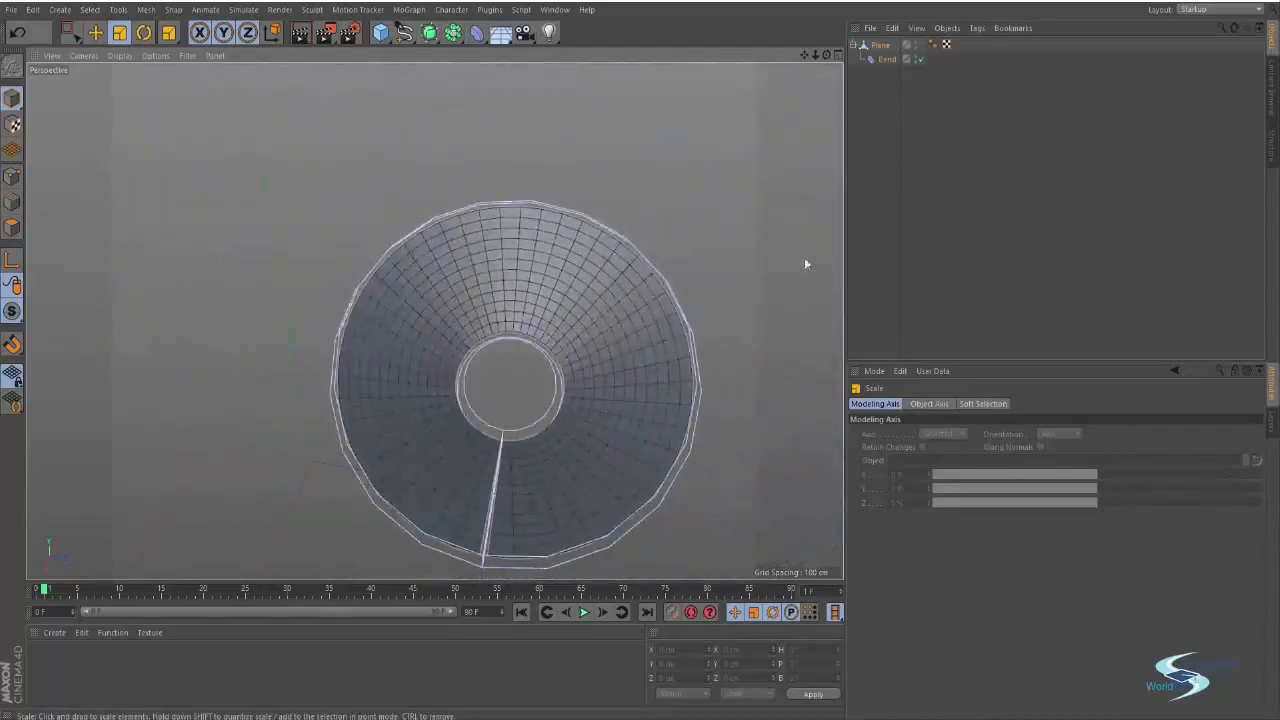
Step: Disable the Bend deformer to compare the flat plane with the ring, then enable it again
click(920, 59)
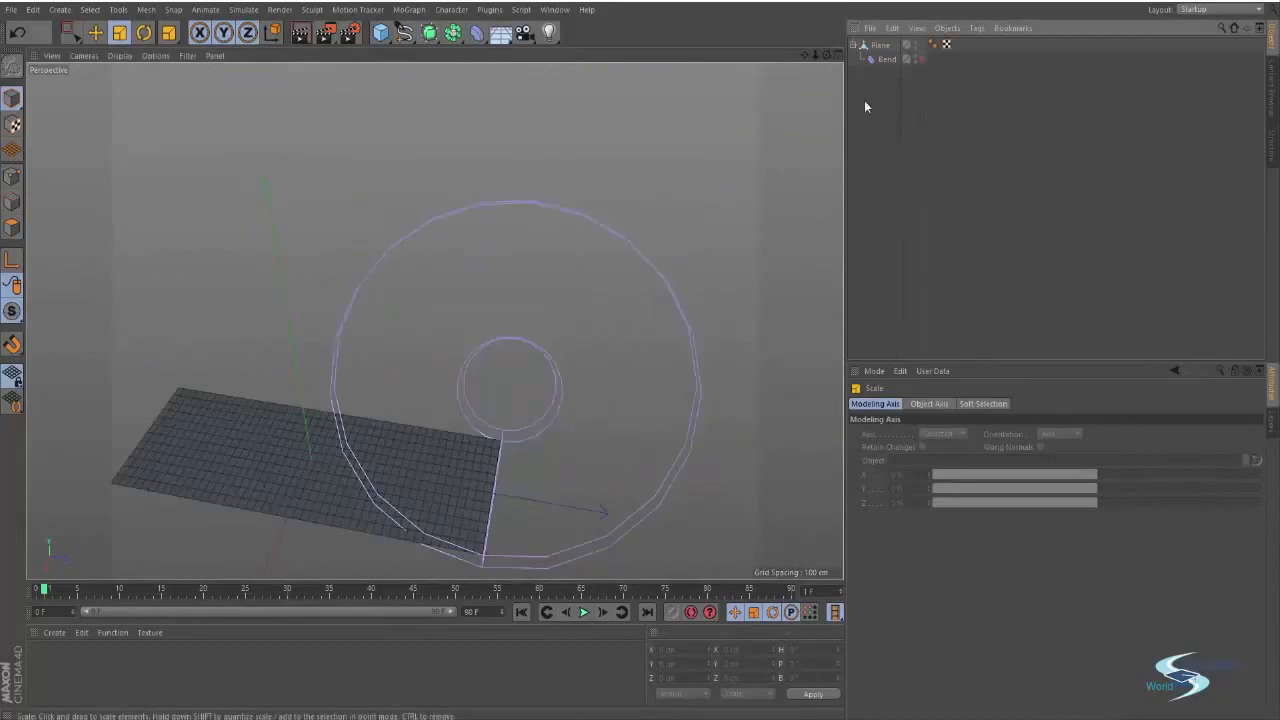
click(886, 58)
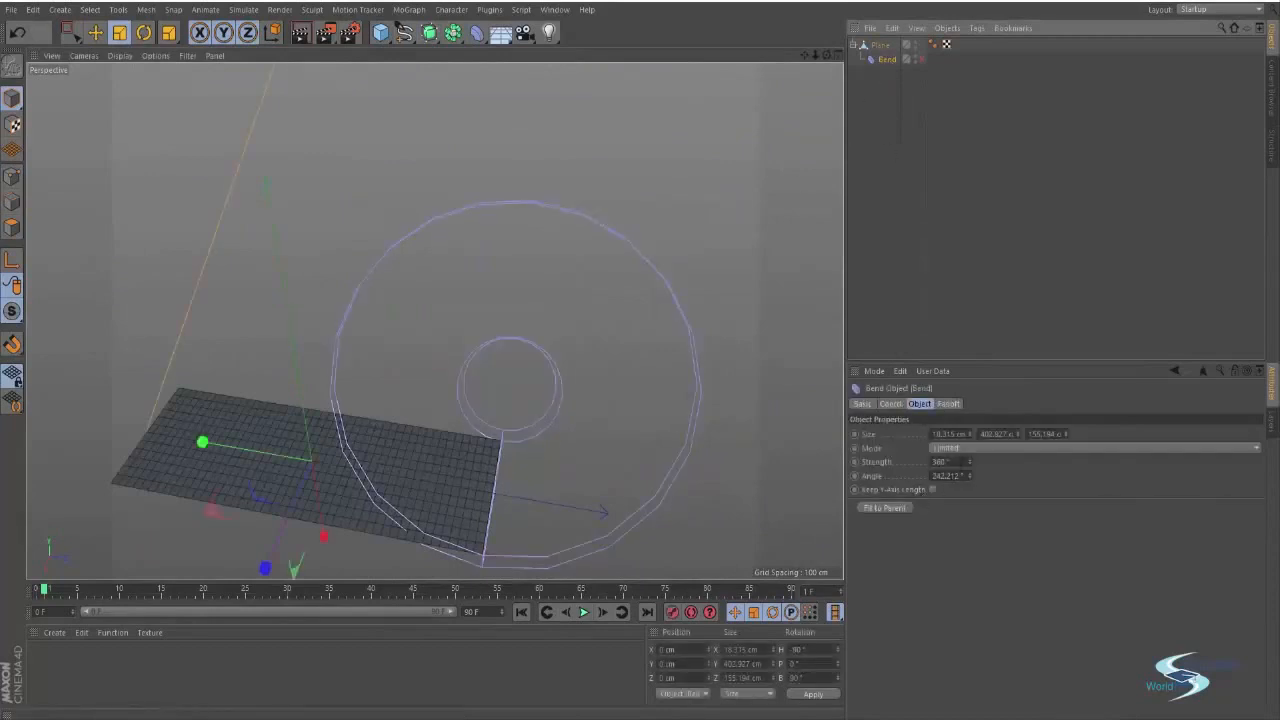
key(ctrl+z)
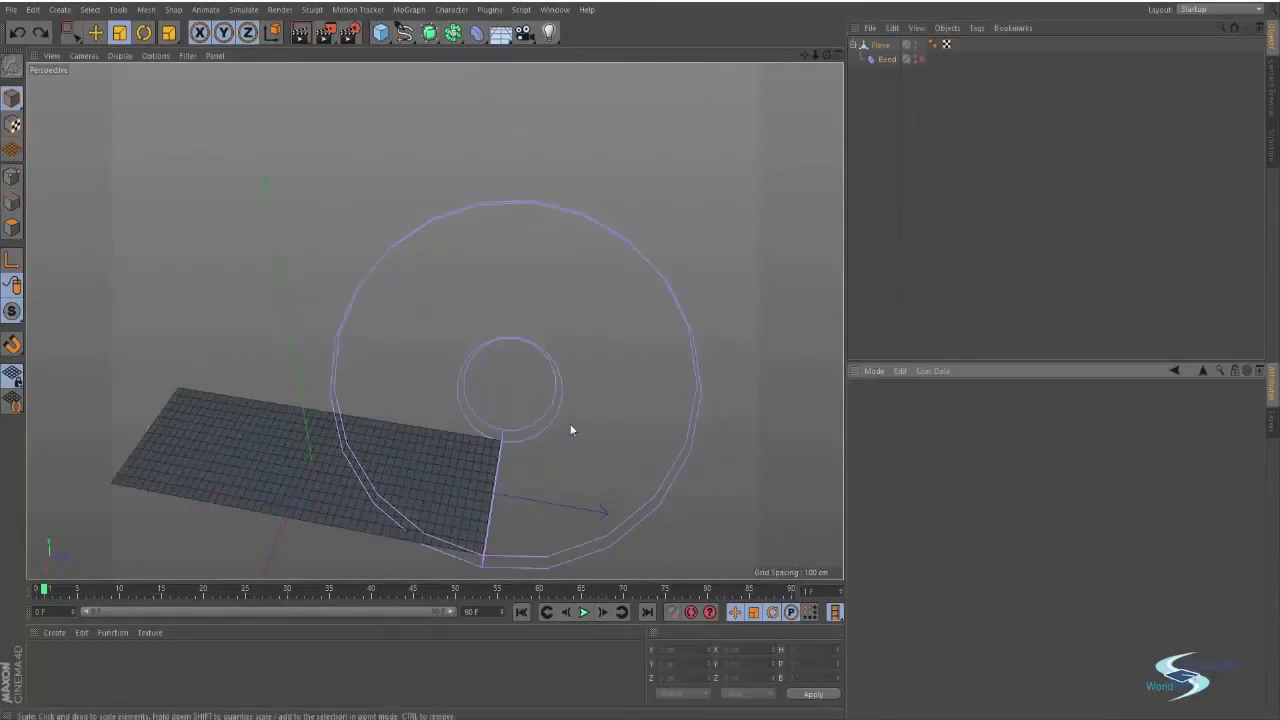
click(886, 60)
click(920, 59)
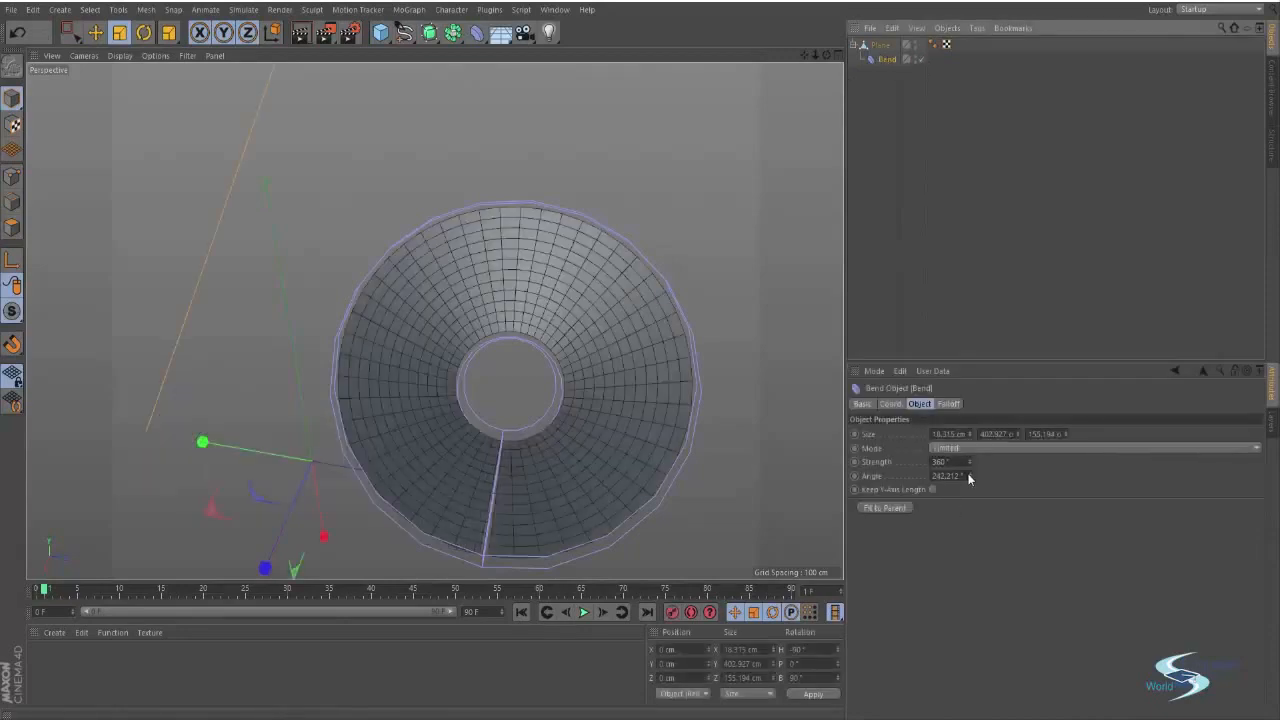
Step: Set the Bend deformer's strength to 0° and examine how its cage fits around the flat plane's edges
drag(959, 462, 896, 461)
text(0)
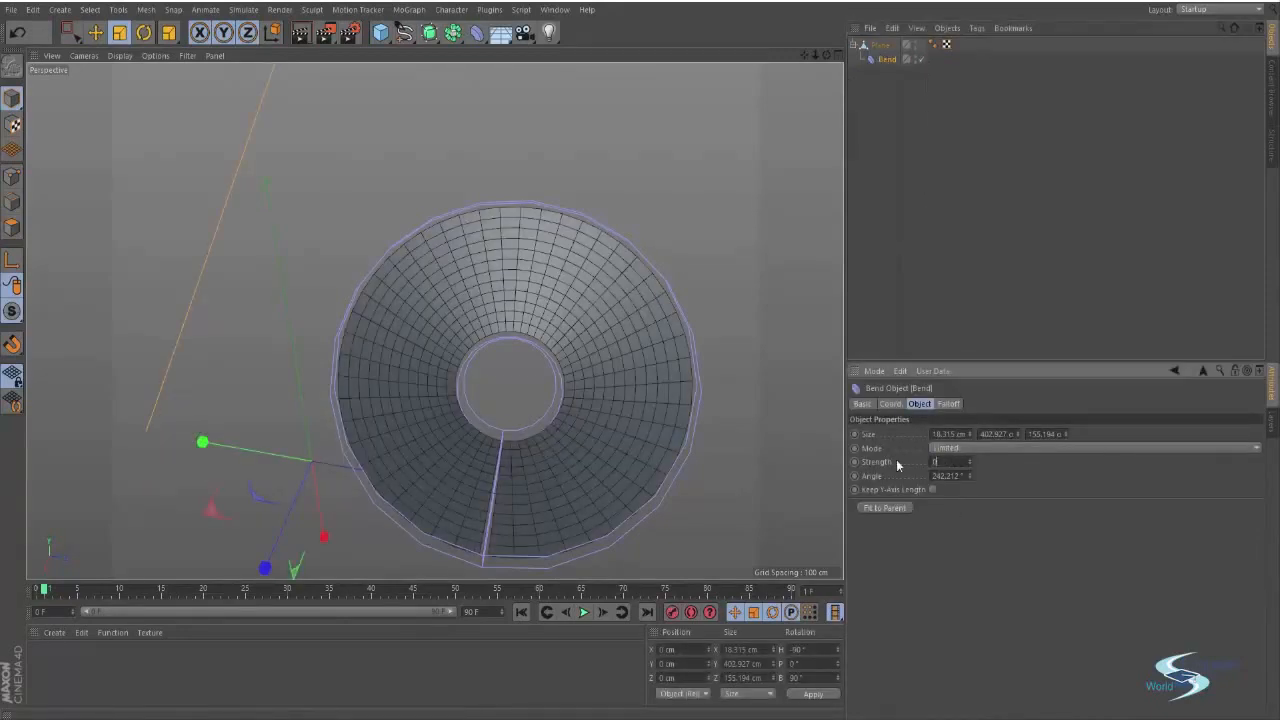
key(Return)
scroll(516, 480, up, 5)
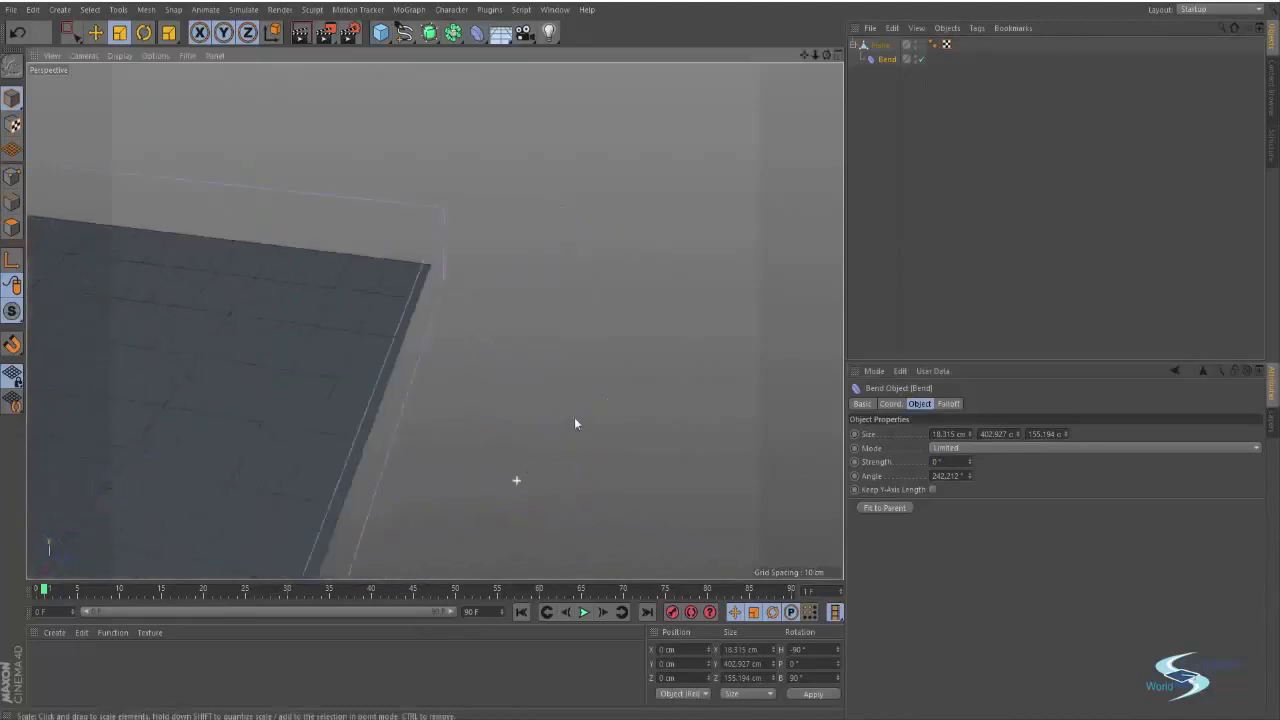
scroll(372, 349, up, 1)
alt+drag(394, 318, 420, 266)
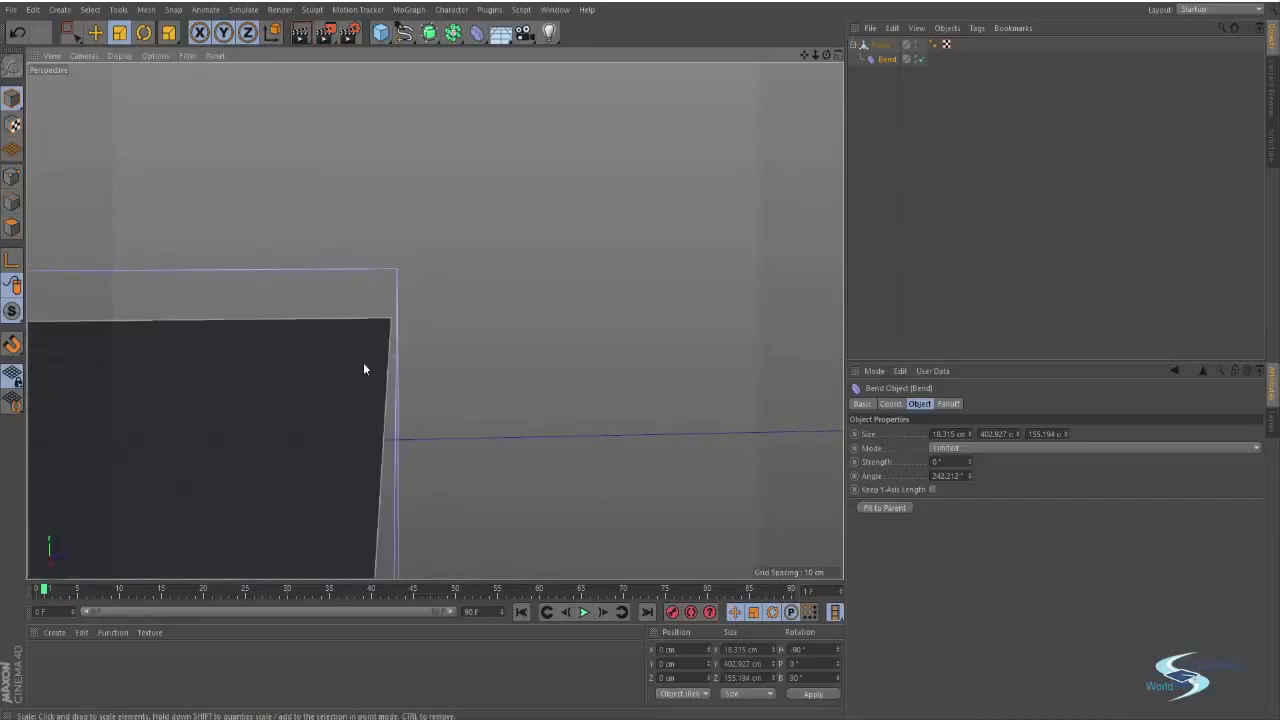
scroll(350, 372, down, 5)
alt+middle_drag(280, 402, 500, 387)
scroll(490, 422, down, 2)
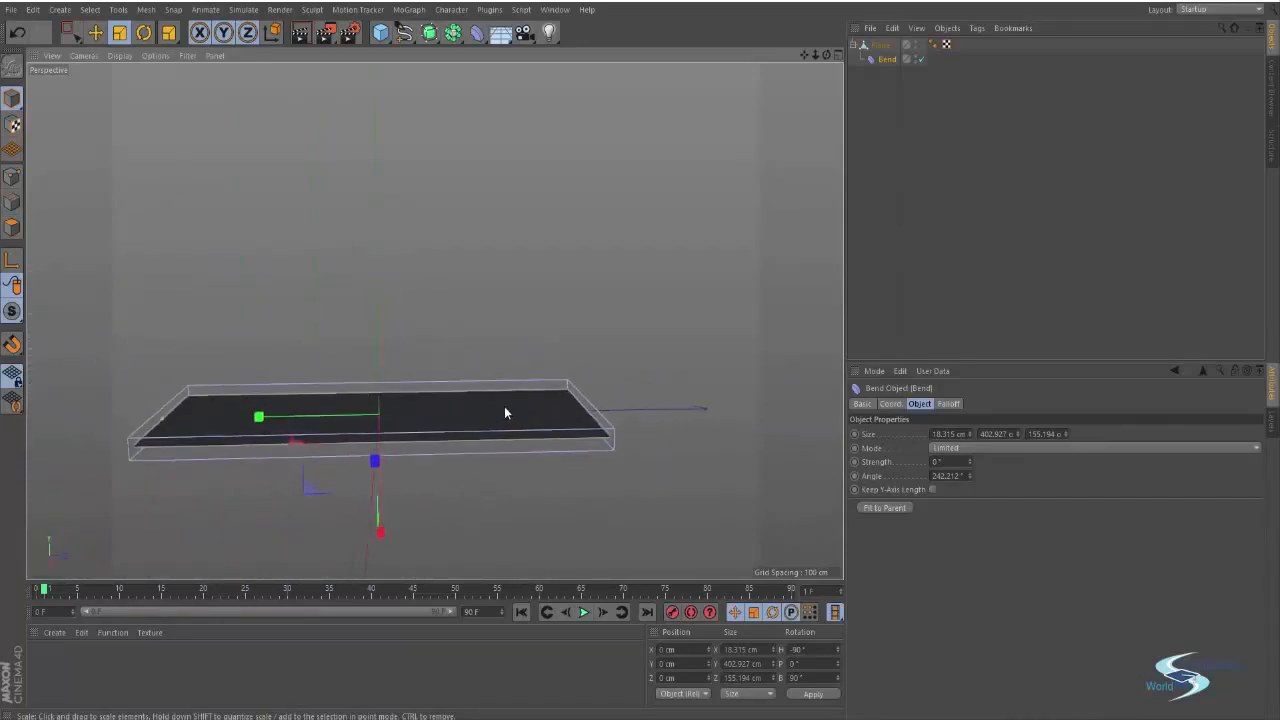
alt+drag(505, 408, 466, 366)
Step: Set the Bend deformer's strength to 360° and its angle to about 114° to turn the ring in another direction
click(945, 461)
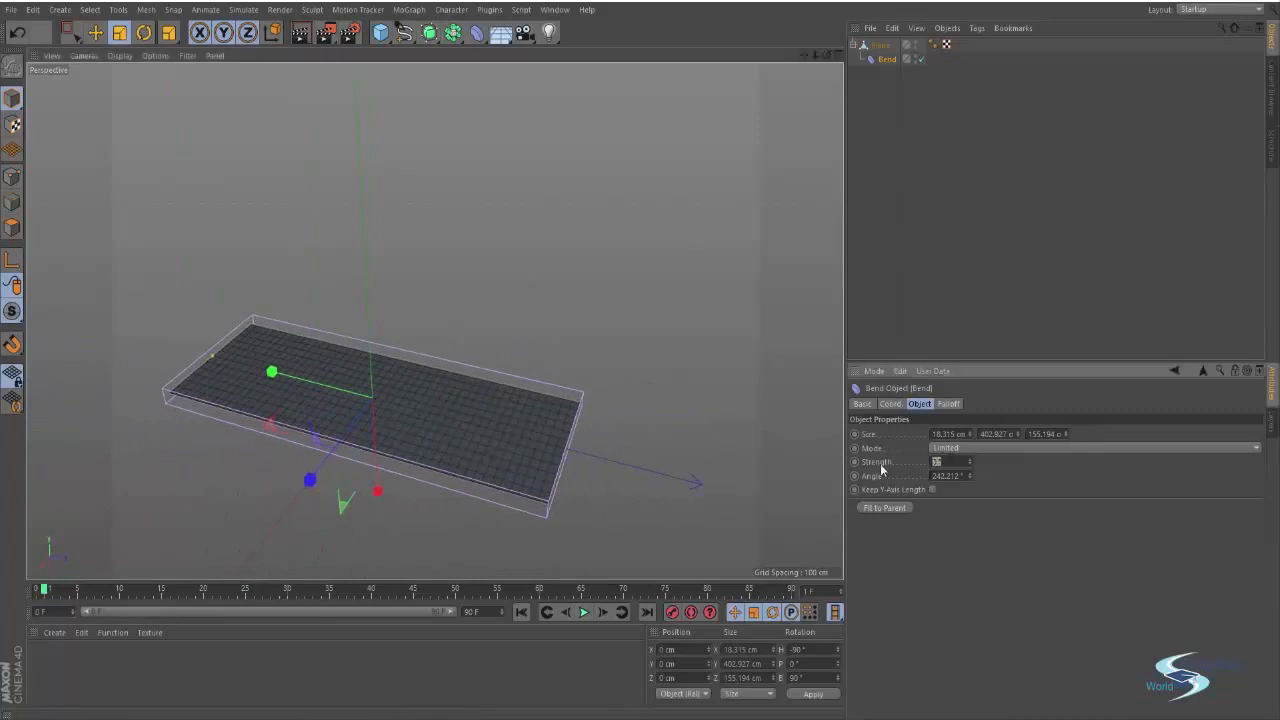
text(360)
key(Return)
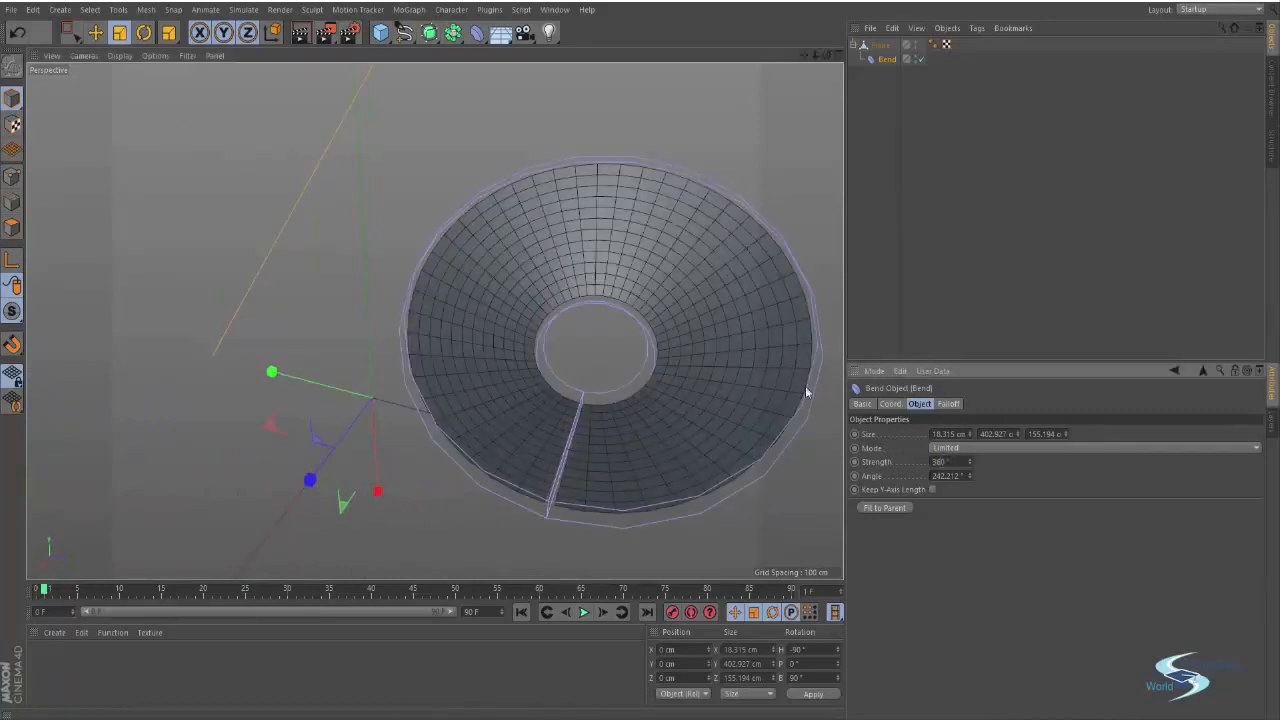
alt+drag(807, 393, 504, 560)
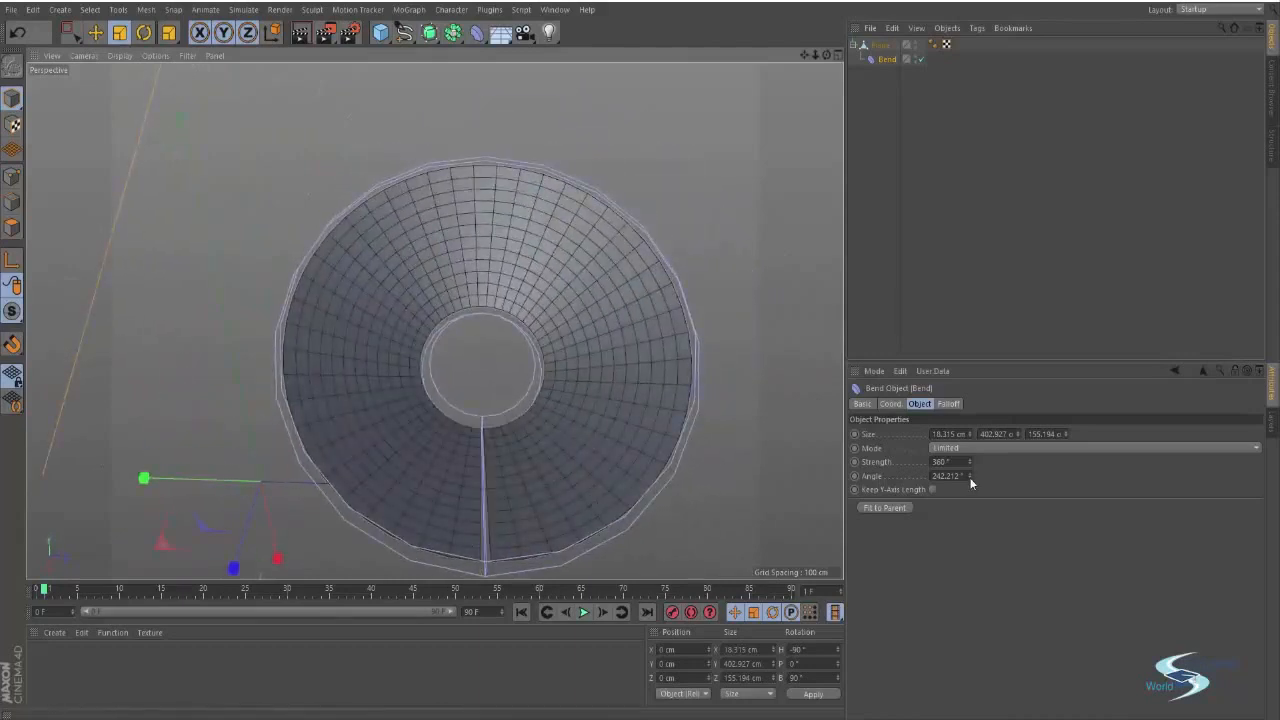
drag(969, 477, 969, 416)
alt+drag(500, 435, 510, 362)
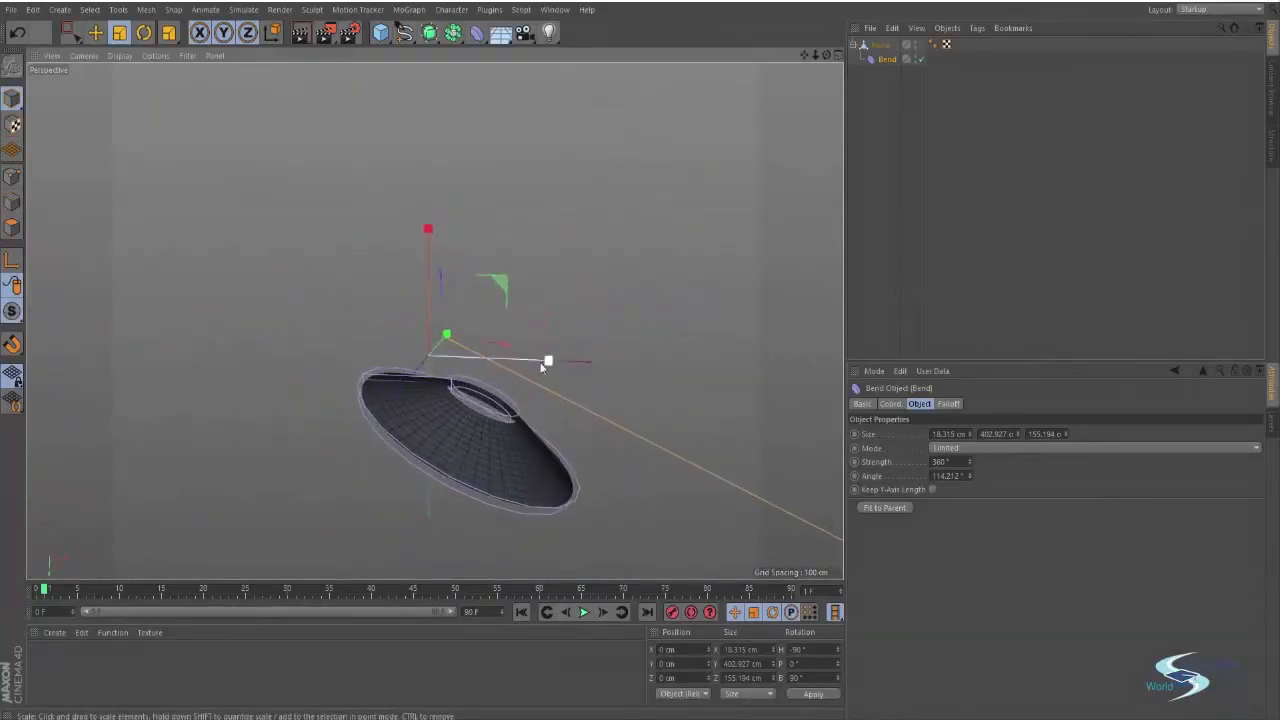
Step: Delete the Bend deformer from under the plane
alt+drag(617, 354, 679, 408)
key(e)
click(679, 408)
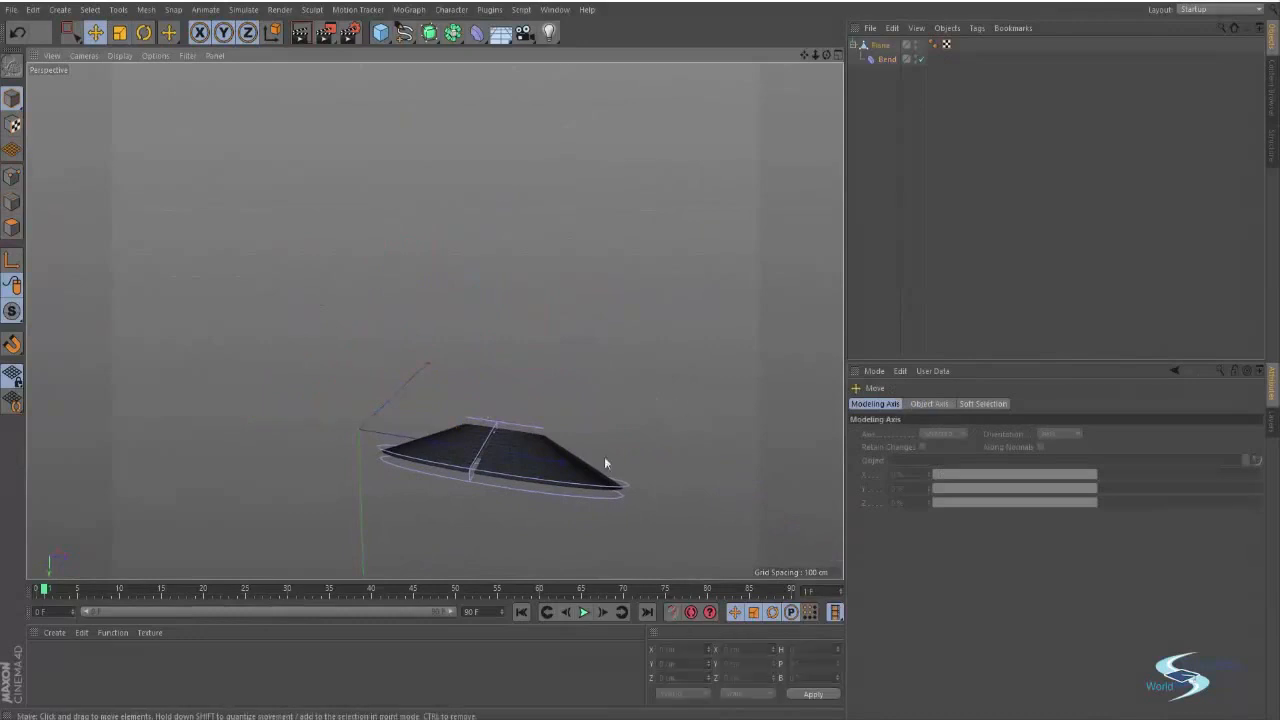
alt+middle_drag(604, 458, 621, 420)
click(607, 414)
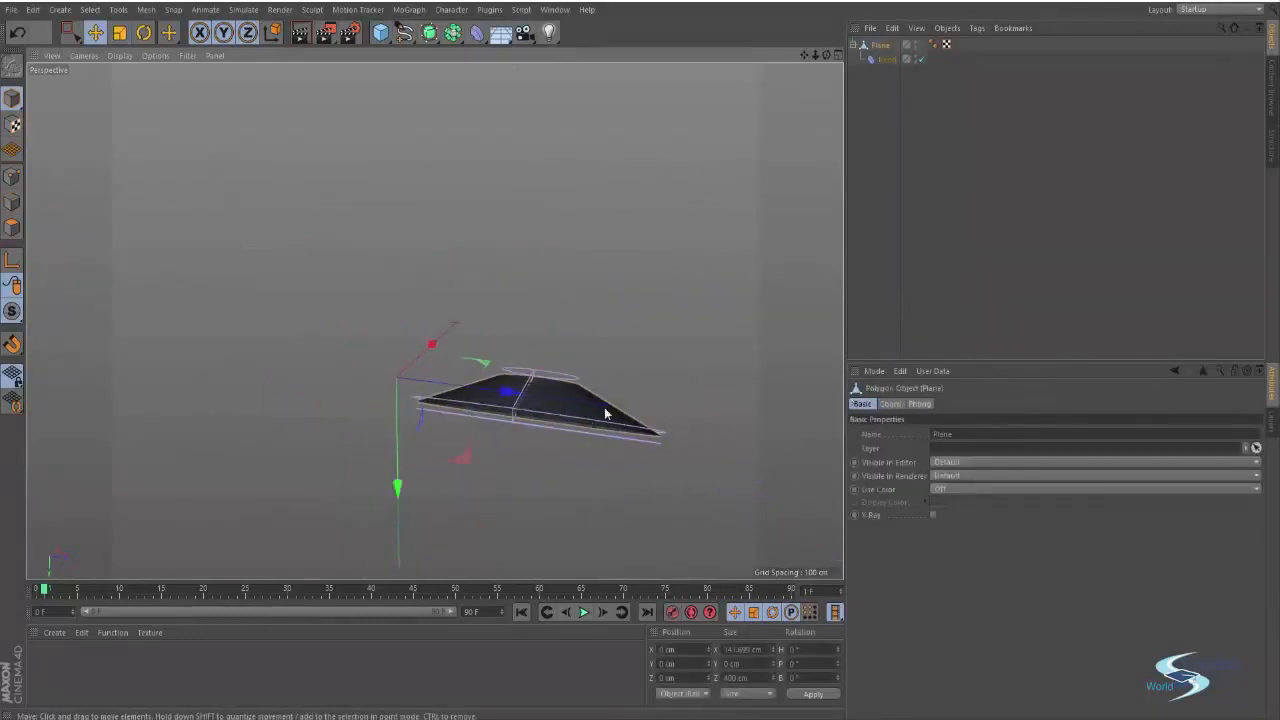
click(881, 61)
key(Delete)
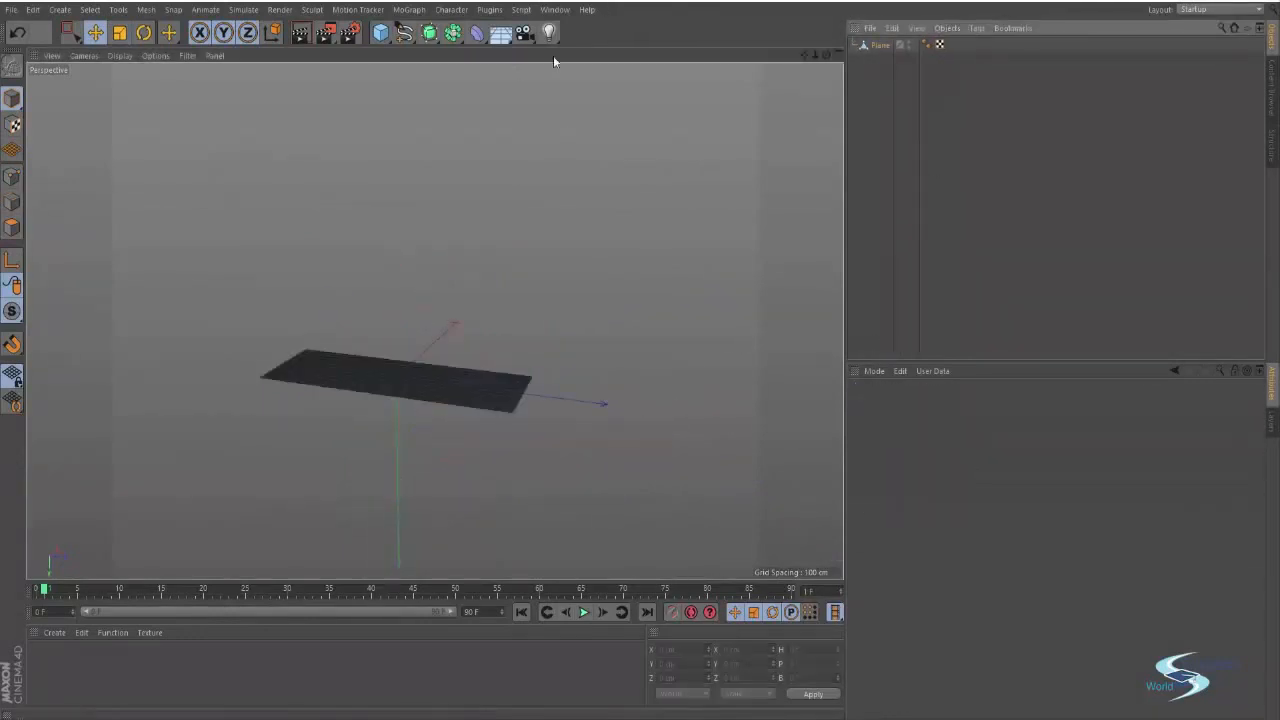
Step: Add a Twist deformer and rotate it to a pitch of -90° so it runs along the plane's length
click(479, 40)
click(539, 78)
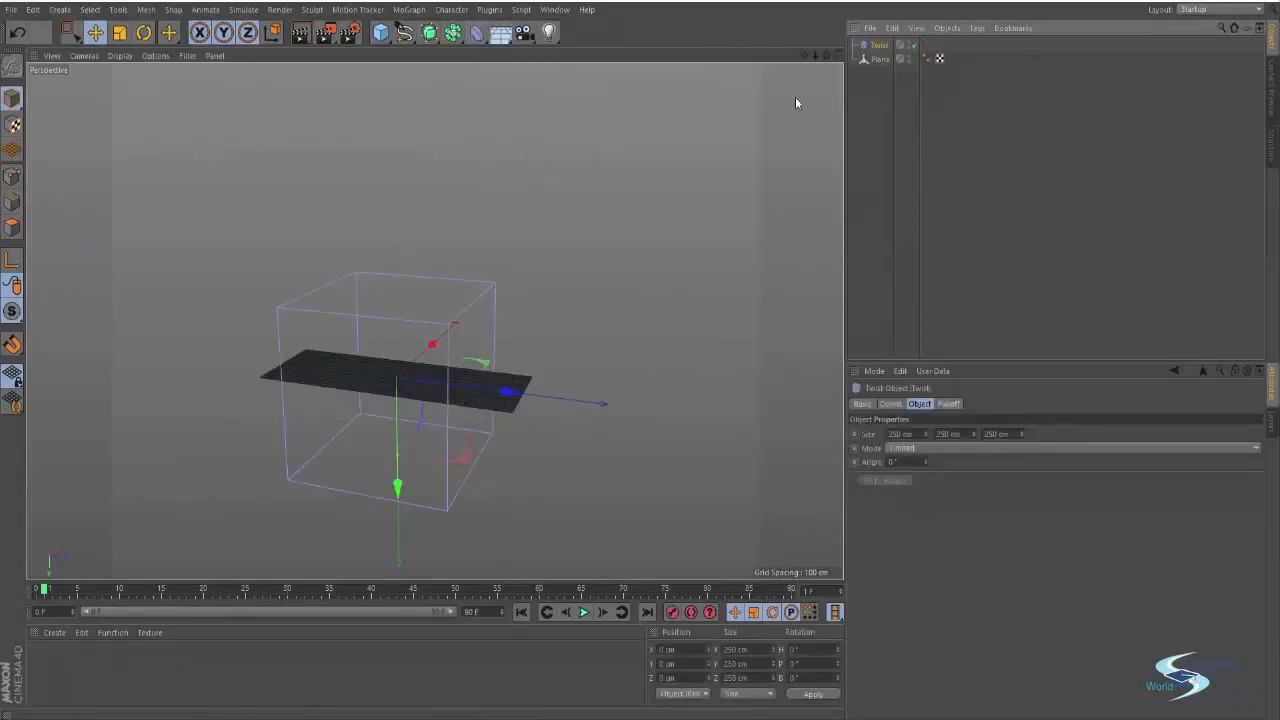
drag(925, 463, 967, 463)
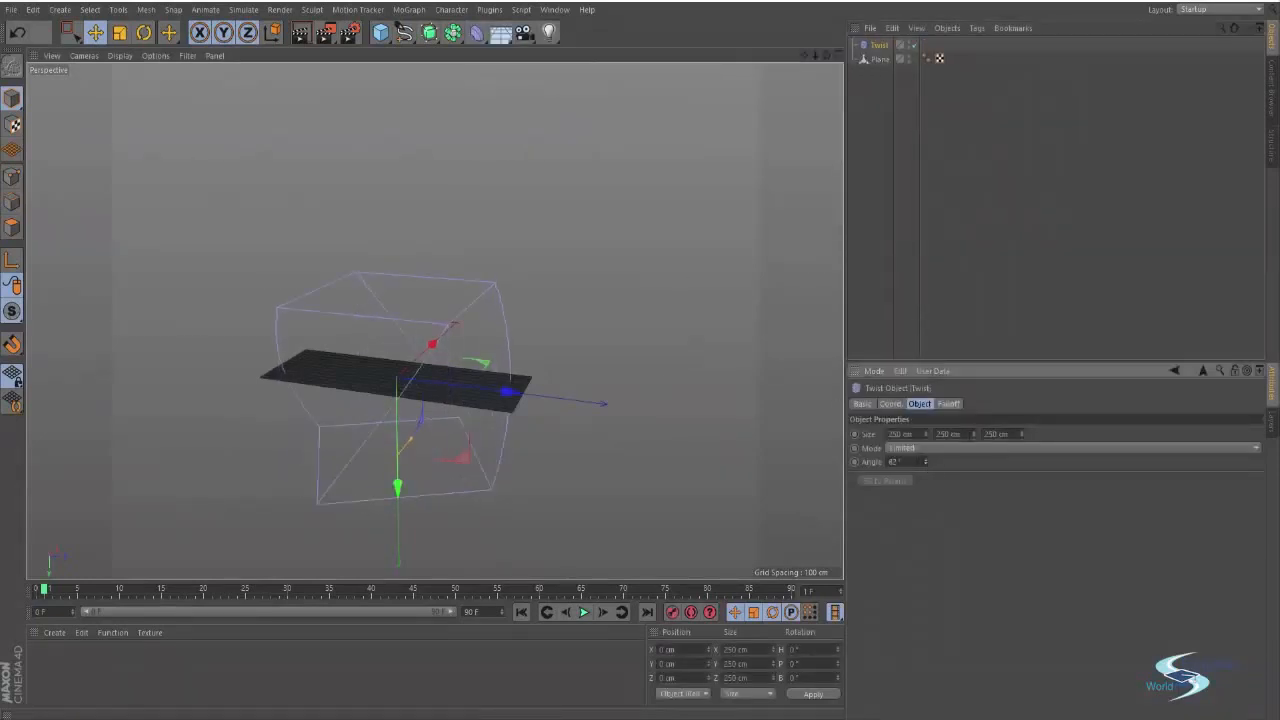
key(ctrl+z)
key(r)
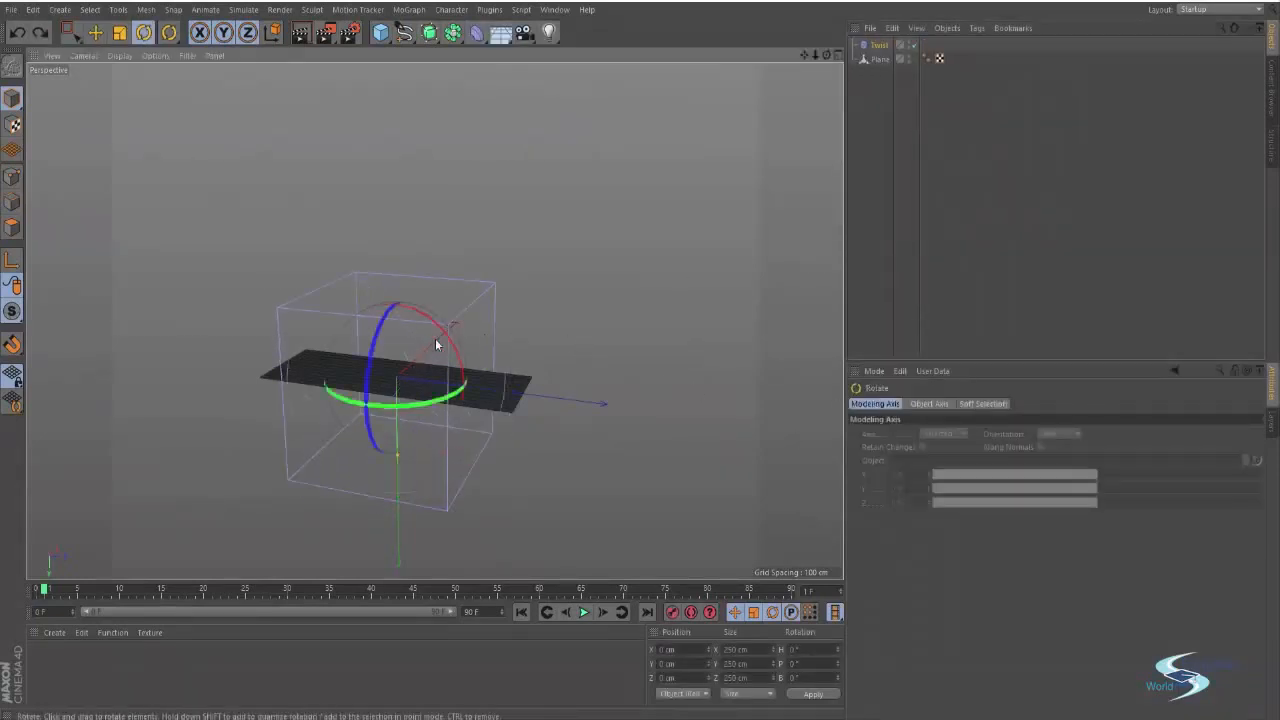
drag(433, 328, 330, 325)
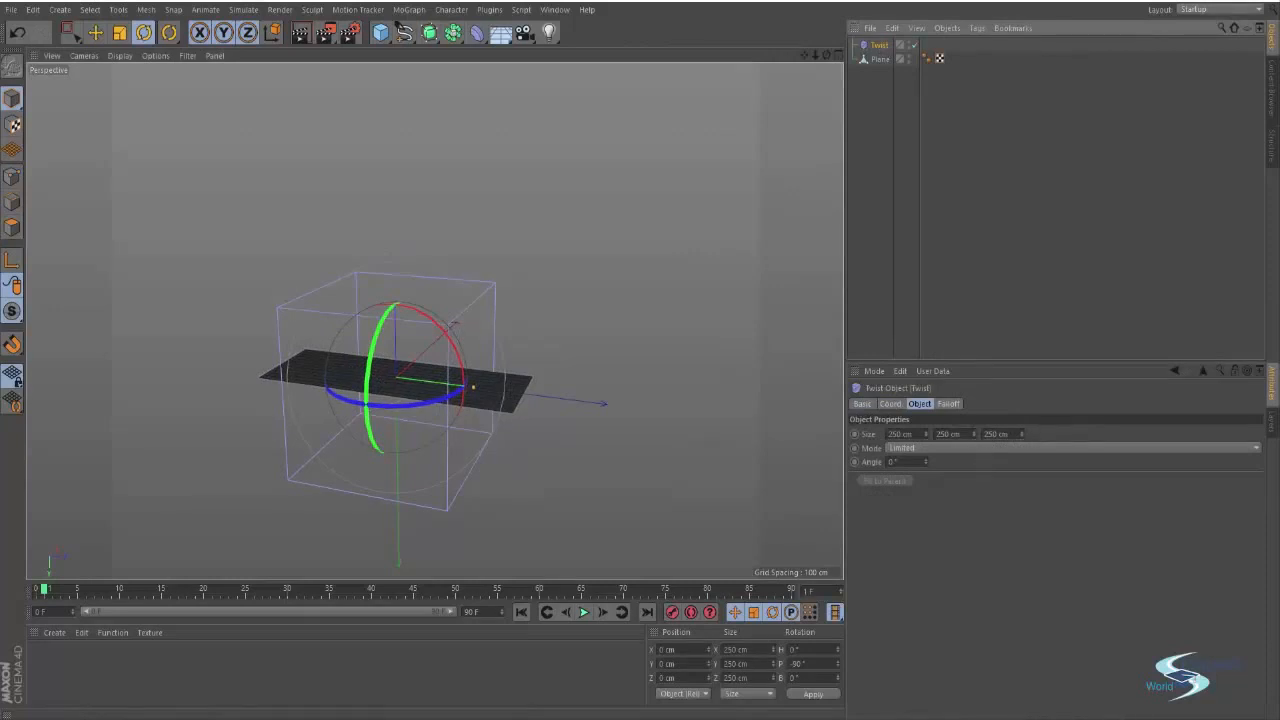
Step: Resize the Twist deformer to 224 × 431 × 66 cm and make it a child of the plane
drag(473, 386, 534, 395)
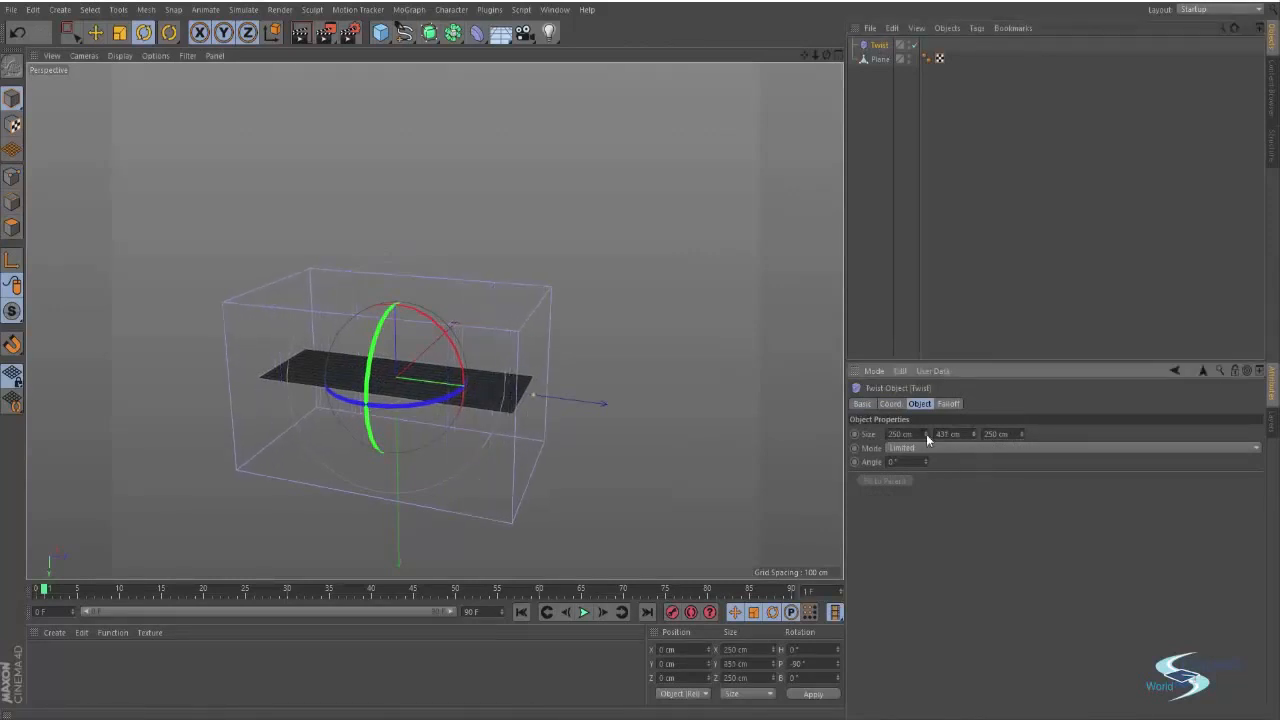
drag(927, 438, 905, 438)
drag(1023, 437, 1023, 525)
click(877, 60)
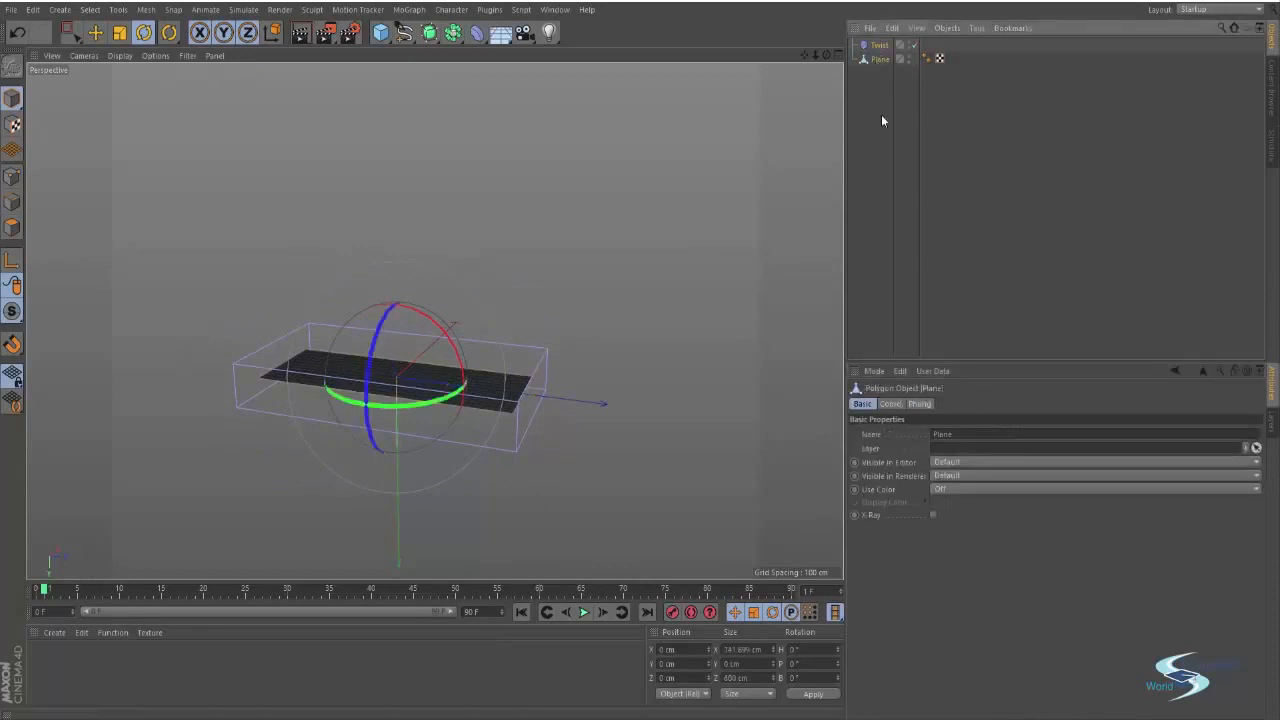
drag(879, 45, 879, 58)
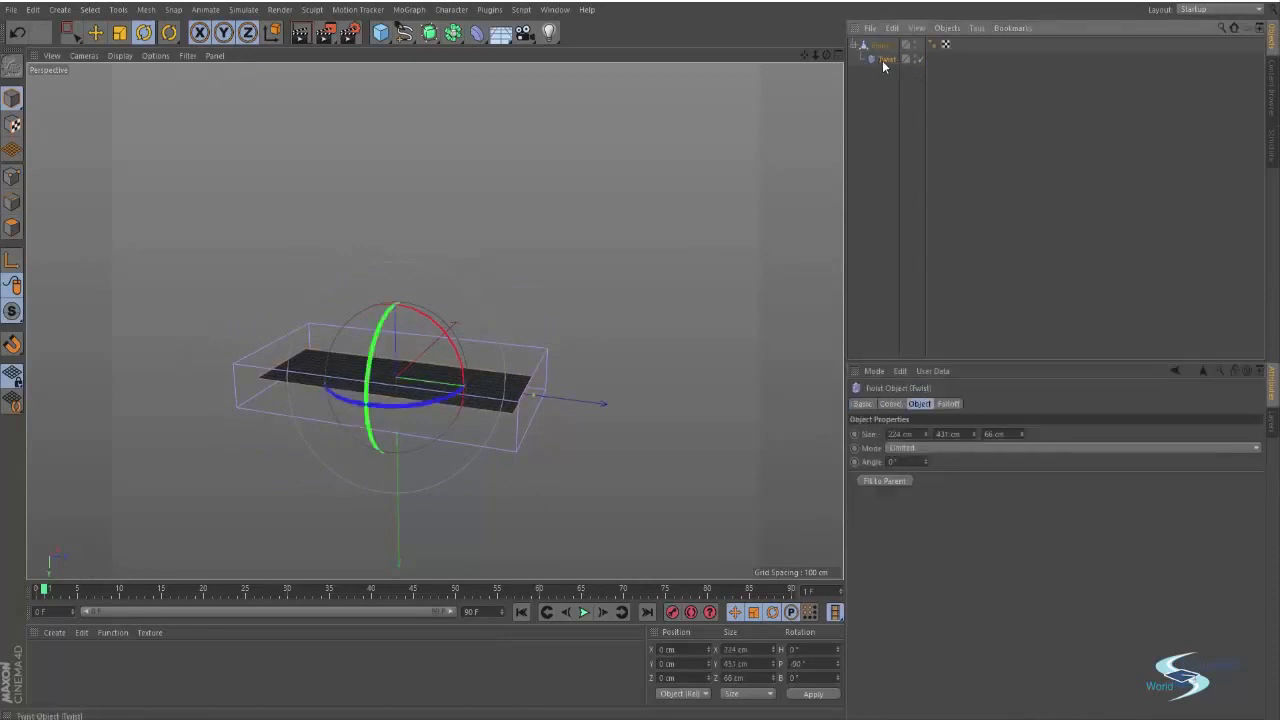
Step: Set the Twist deformer's angle to 180° and view the twisted plane from another side
drag(924, 463, 919, 476)
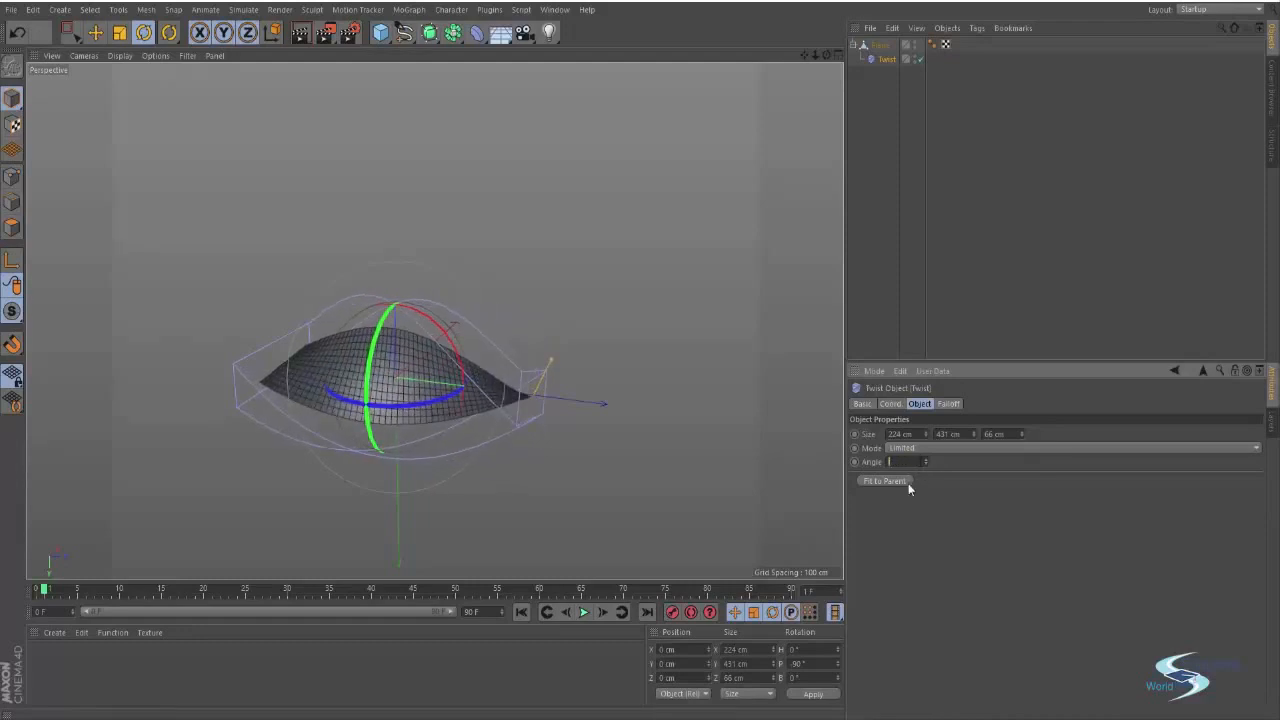
key(Return)
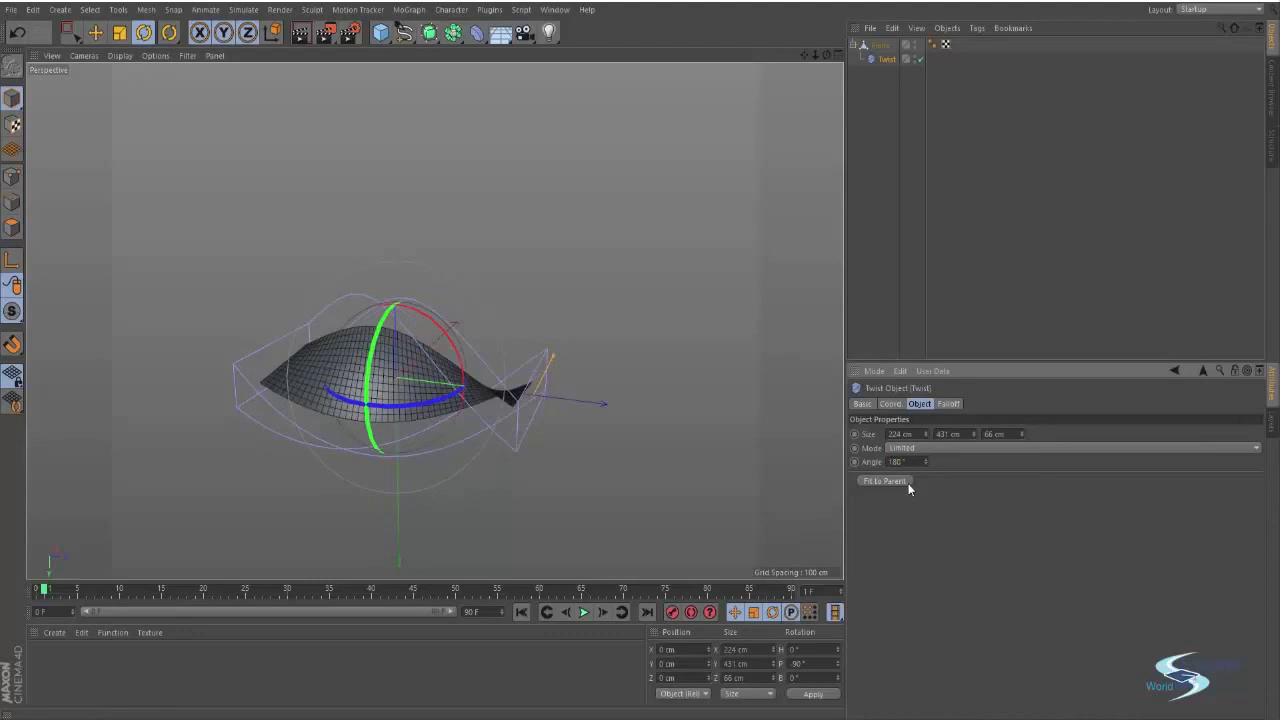
click(853, 228)
alt+drag(523, 337, 790, 330)
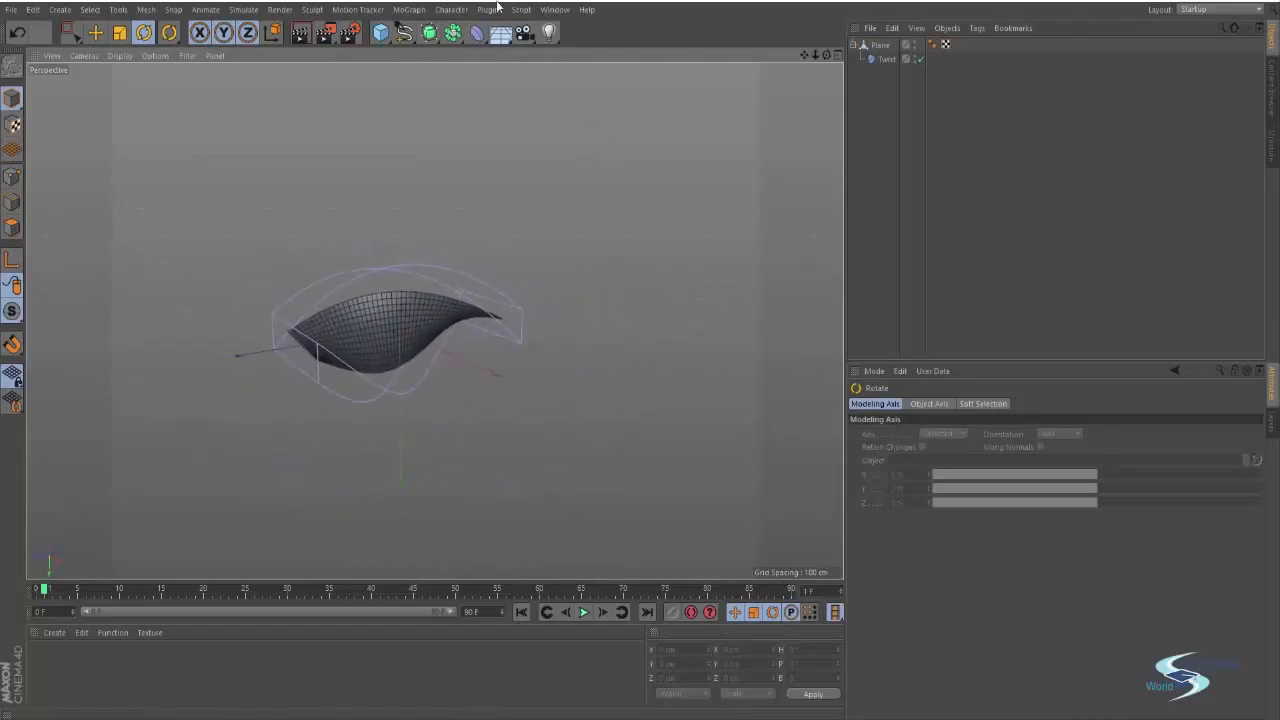
Step: Replace the plane's Twist deformer with a new Spherify deformer
click(476, 32)
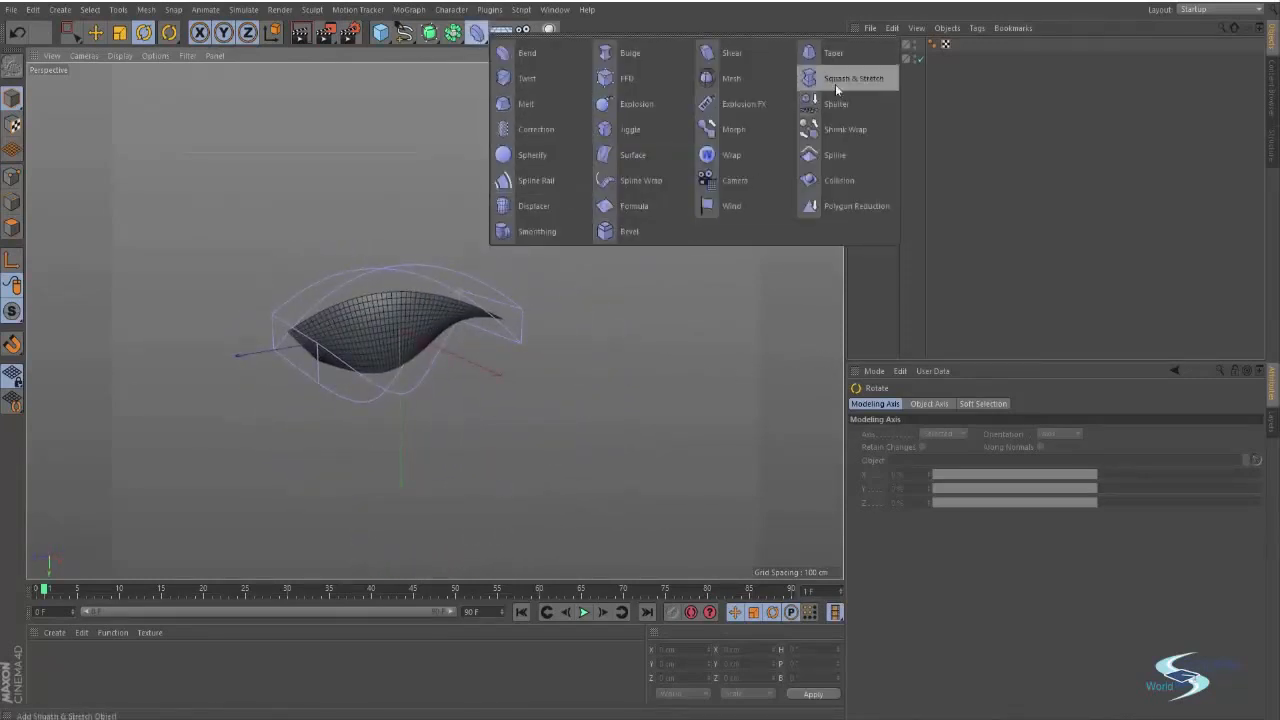
click(425, 101)
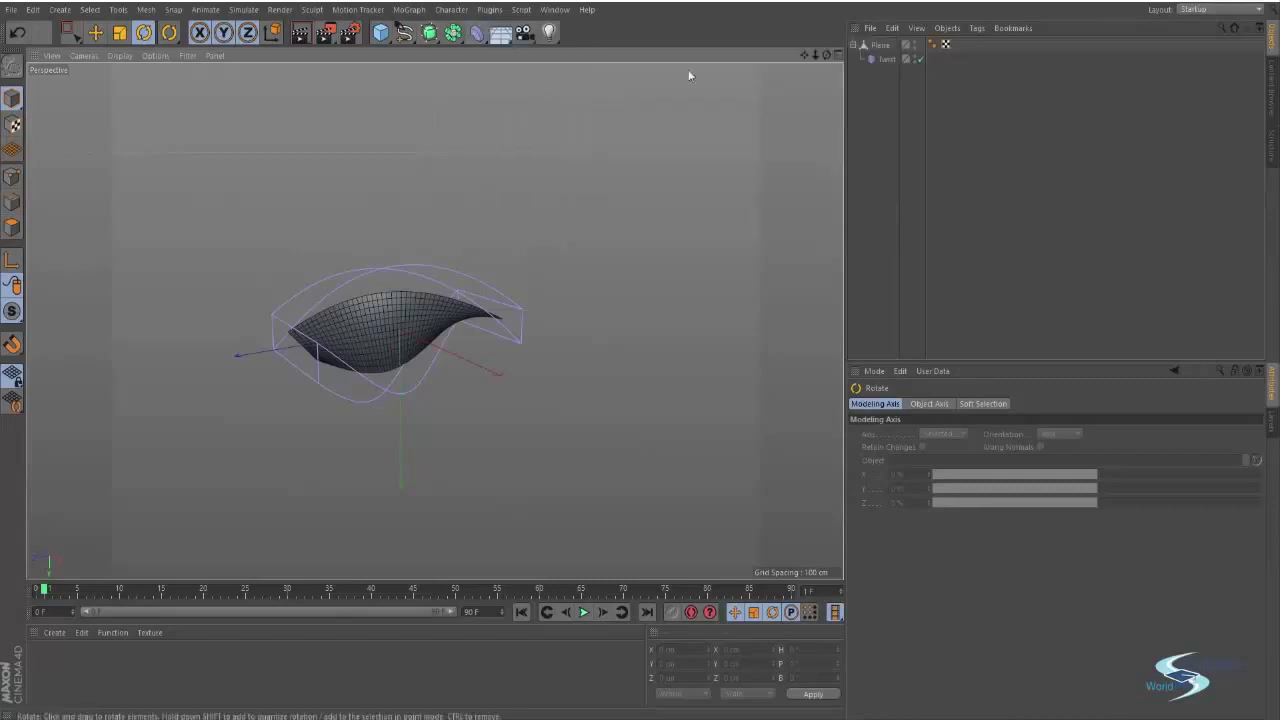
click(876, 59)
key(Delete)
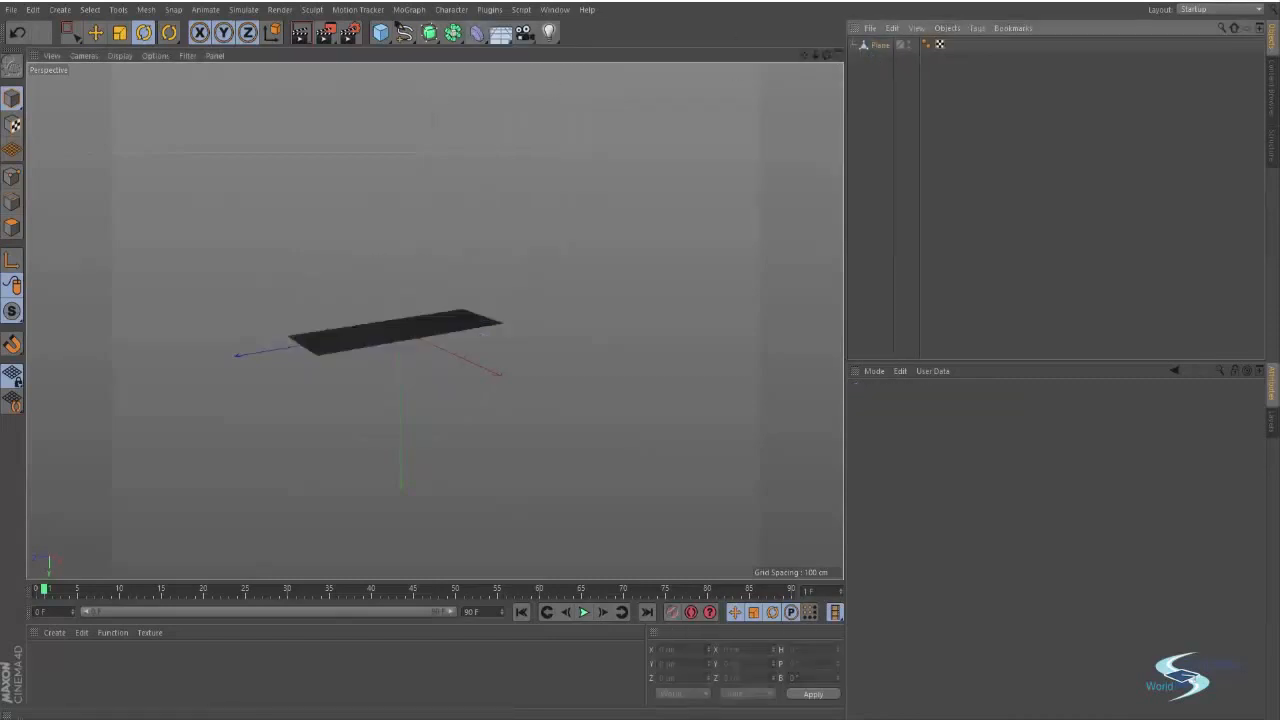
click(476, 32)
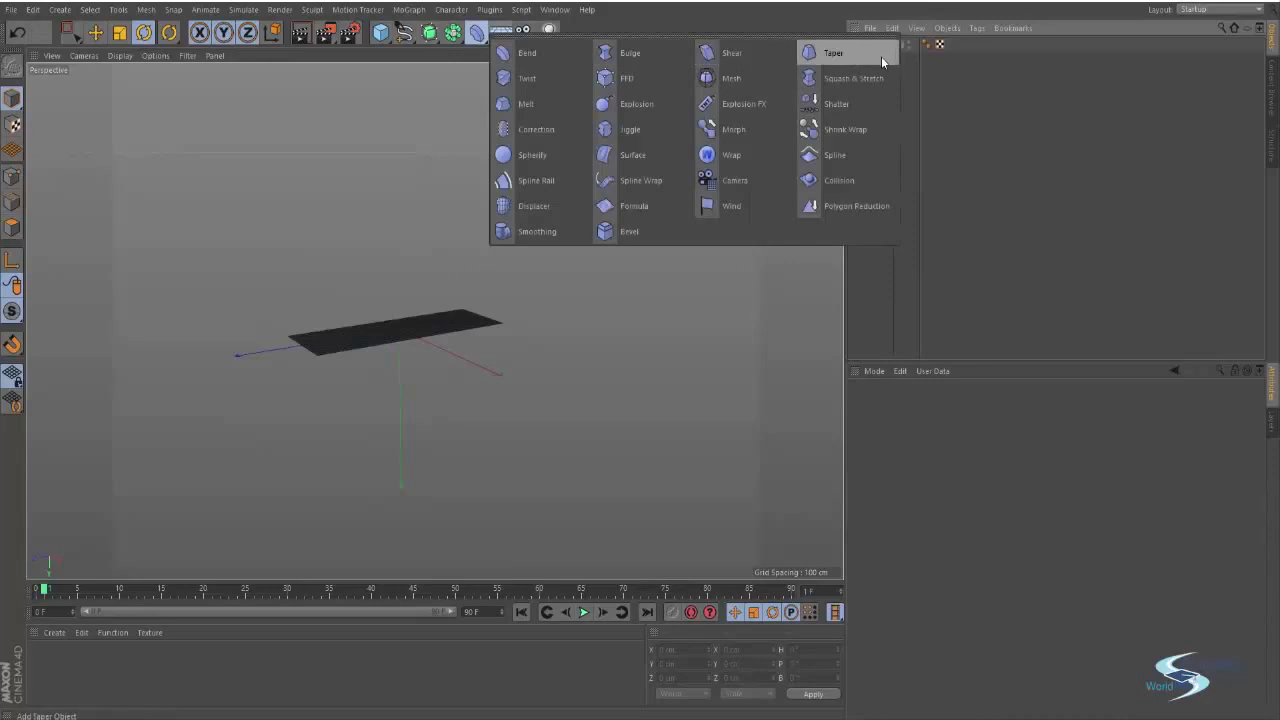
click(540, 156)
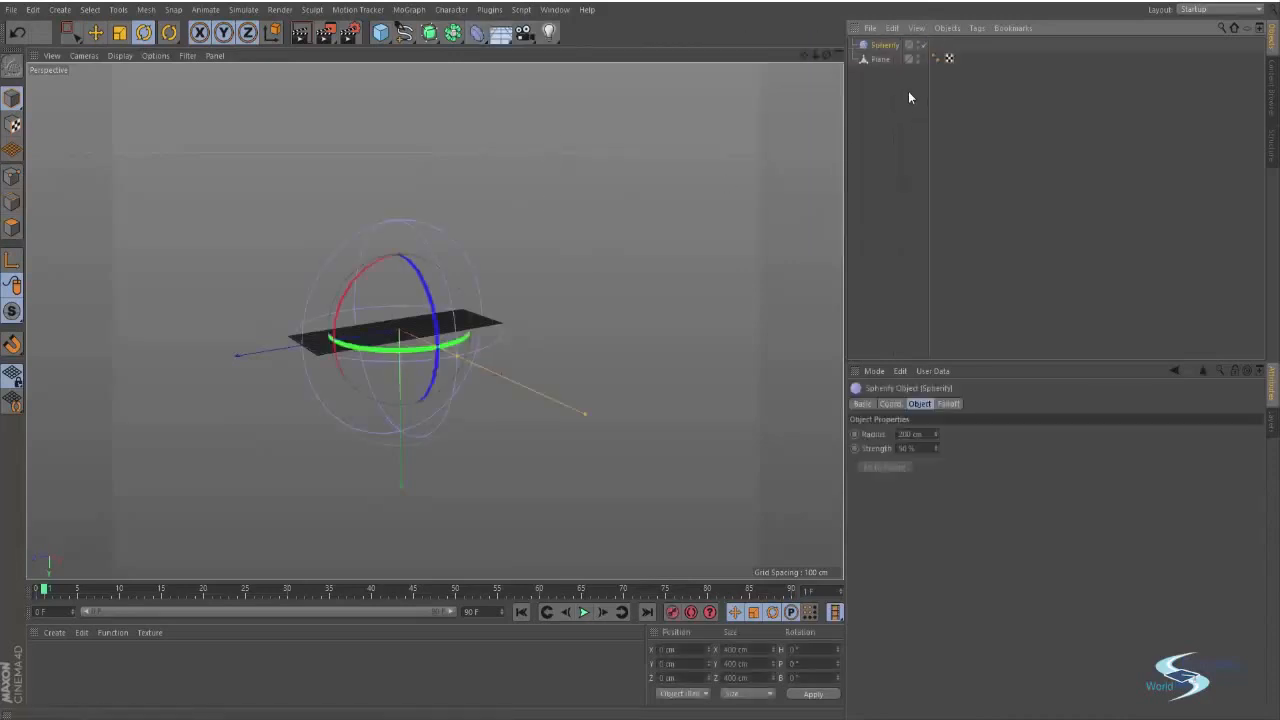
Step: Make the Spherify deformer a child of the plane and raise its strength to about 61%
drag(884, 45, 882, 60)
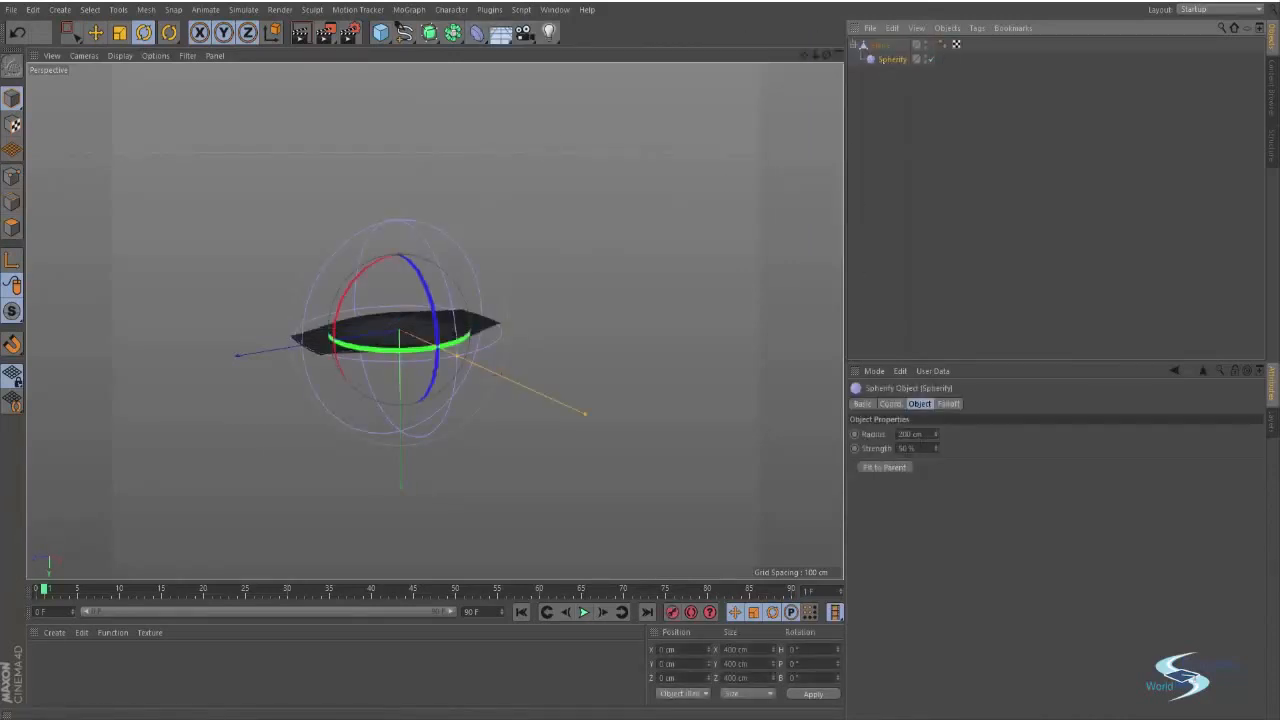
drag(934, 449, 934, 438)
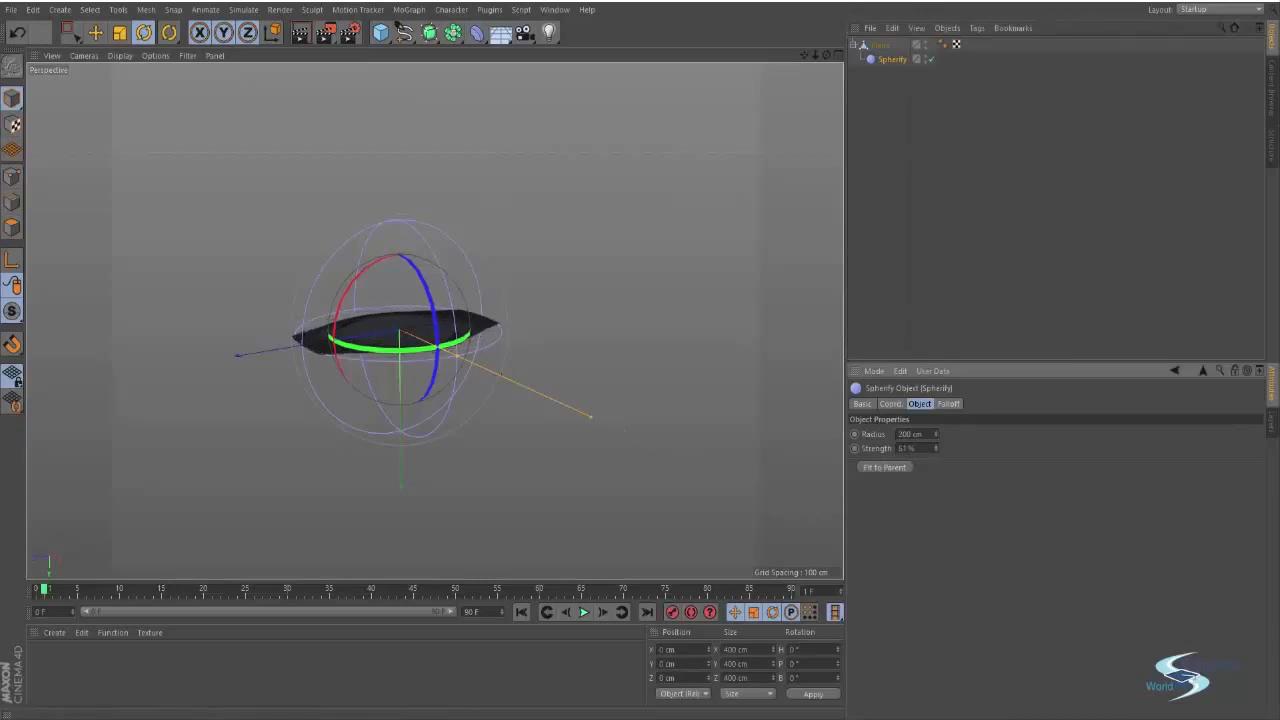
Step: Move the Spherify deformer vertically off the plane to a Y position of about -53 cm
click(864, 290)
key(e)
alt+drag(487, 326, 491, 270)
click(460, 262)
key(e)
alt+drag(448, 482, 478, 434)
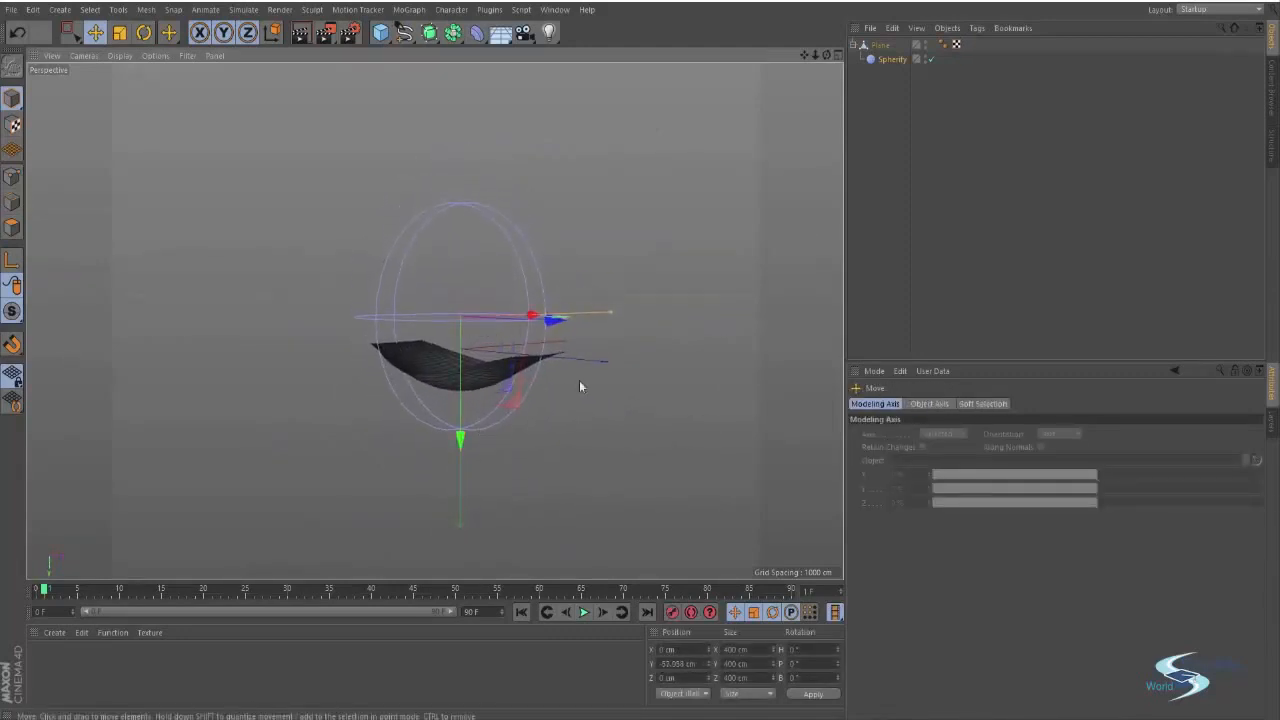
Step: Scale the Spherify deformer down uniformly to about 289 cm on each axis
click(888, 207)
alt+drag(526, 292, 573, 336)
click(576, 338)
key(t)
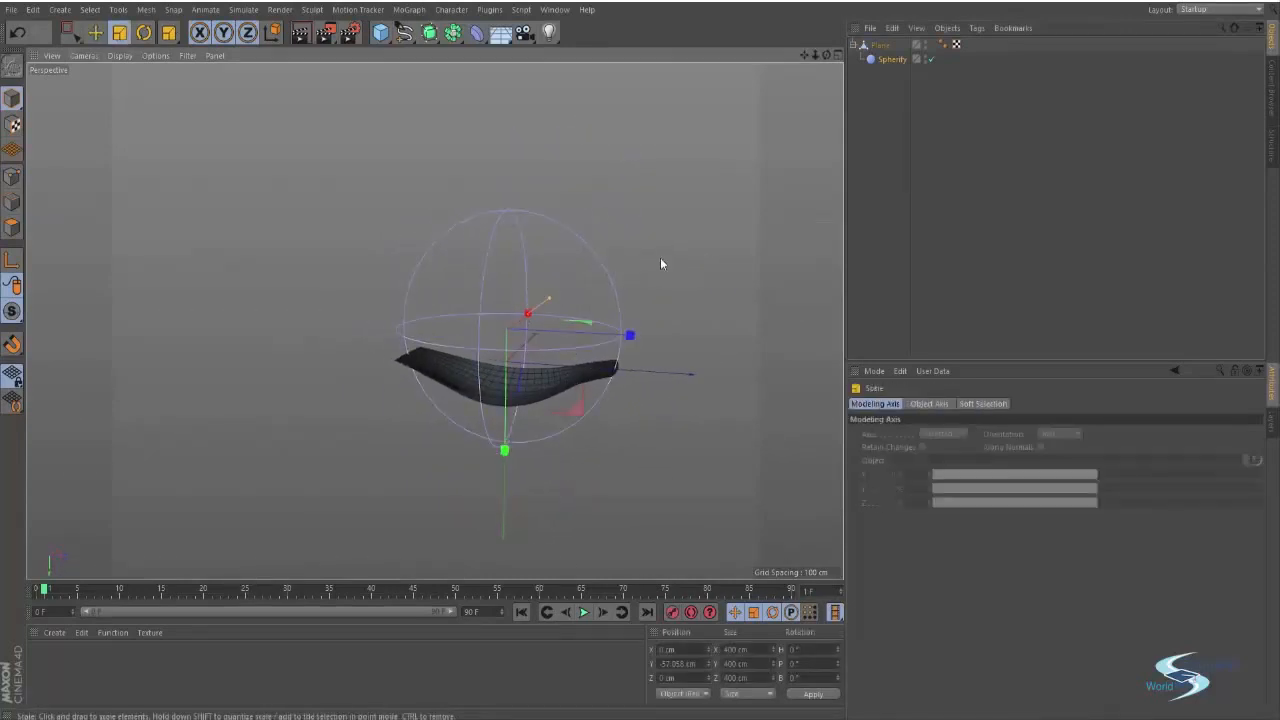
drag(660, 257, 630, 360)
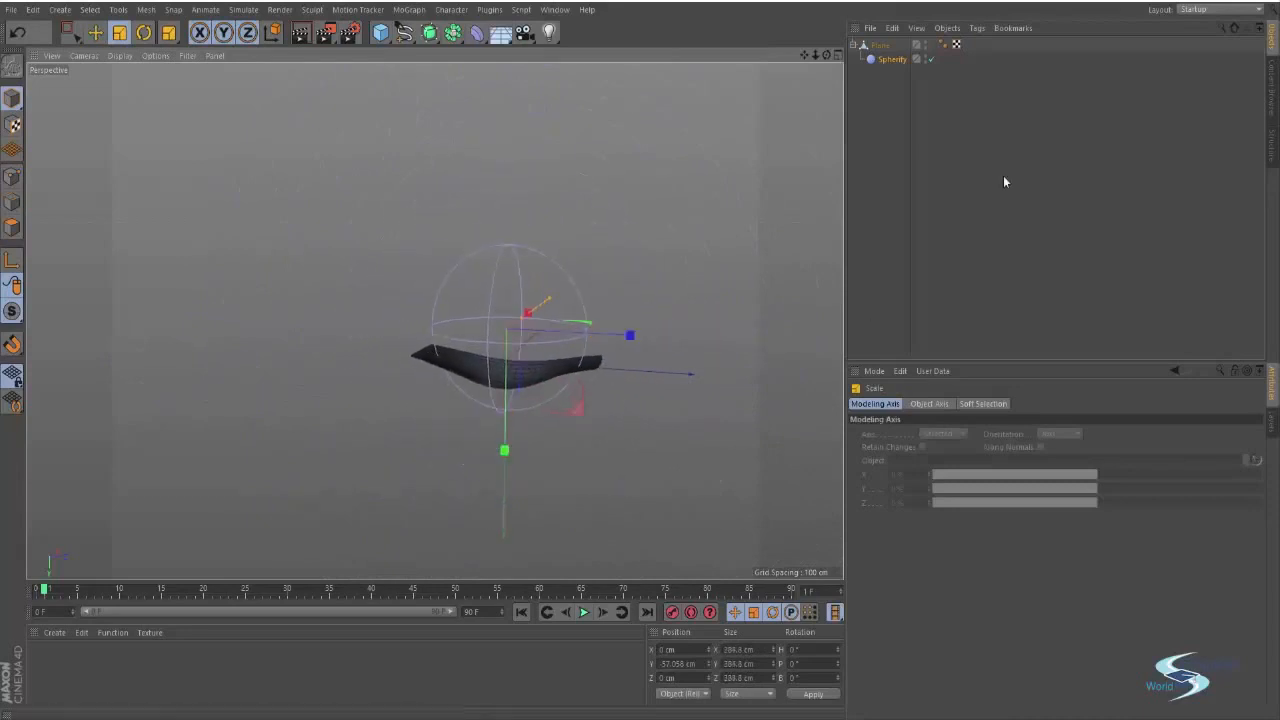
Step: Delete the Spherify deformer from the plane
click(884, 59)
key(Delete)
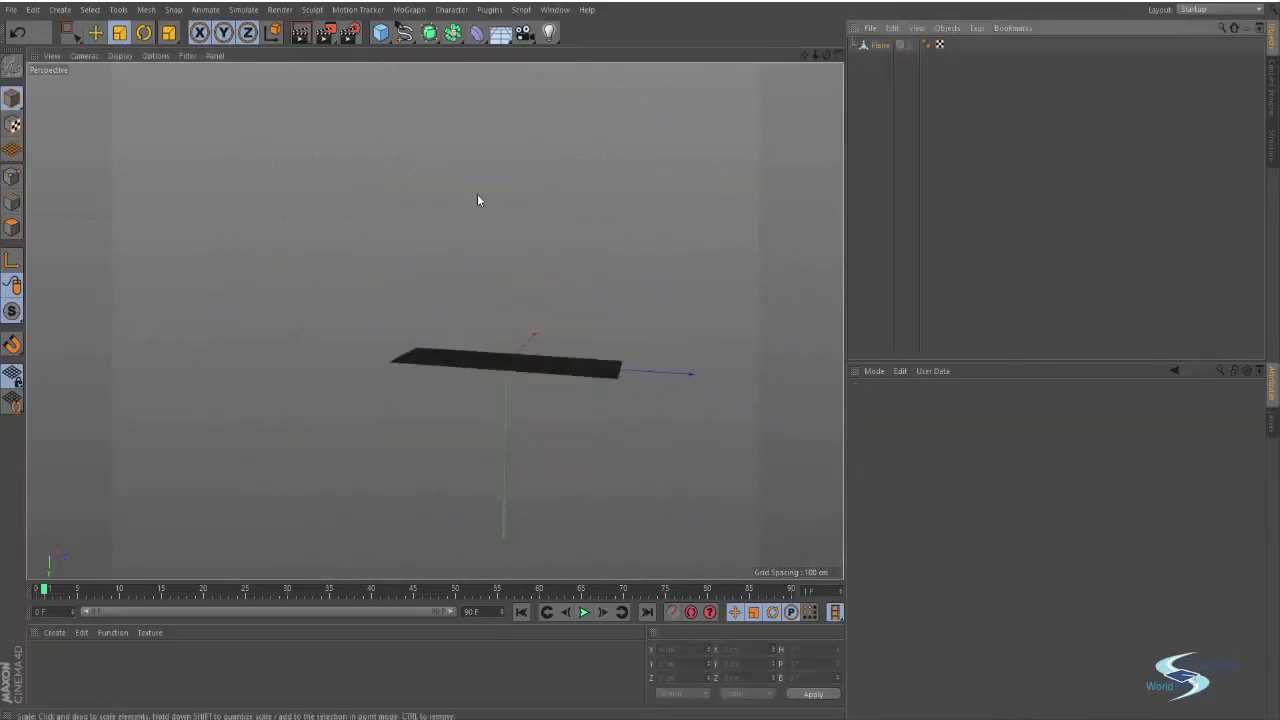